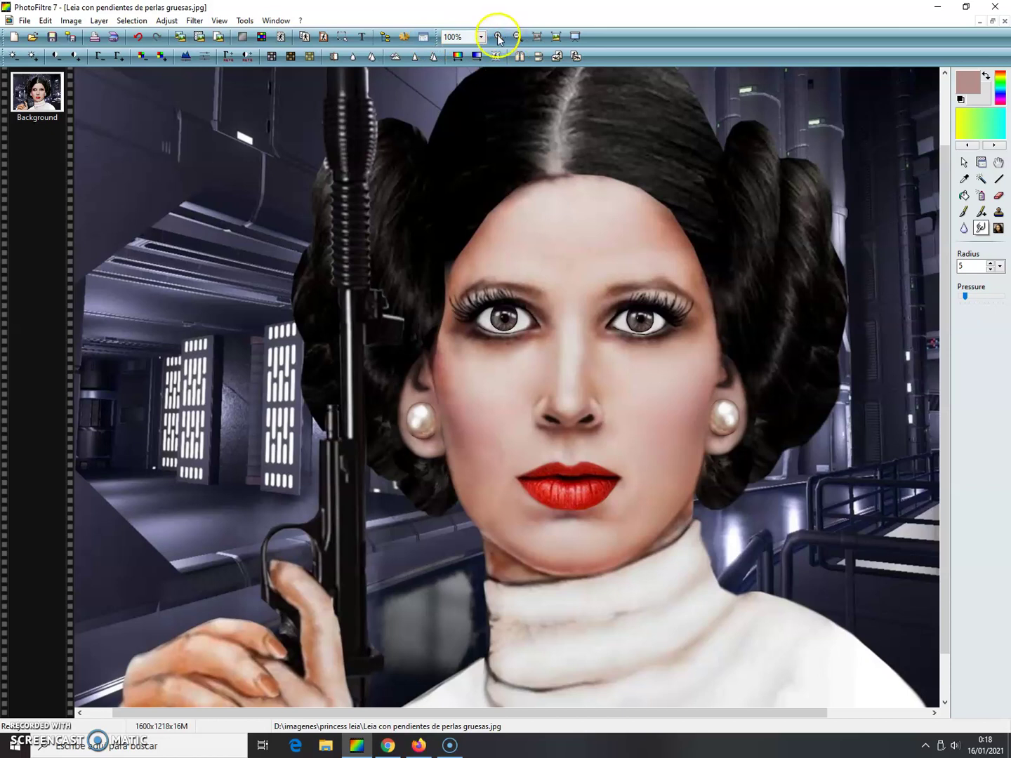
- Set the foreground colour to the muted dark red basic colour with RGB 128, 64, 64
{"action": "left_click", "coordinate": [498, 37]}
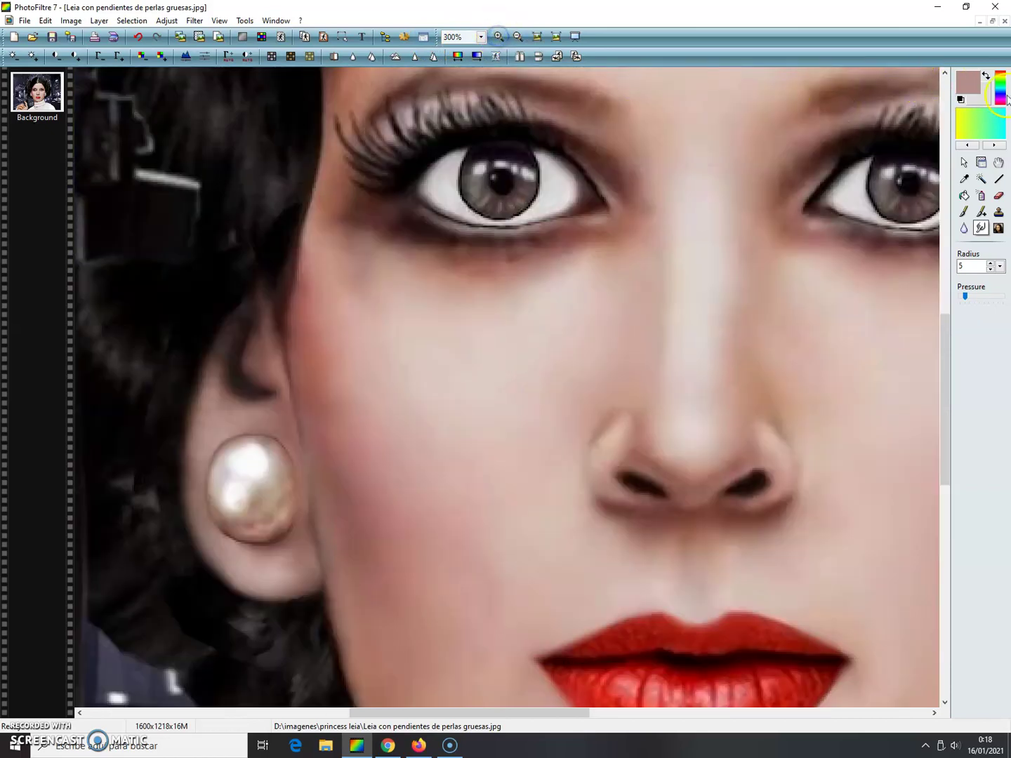
{"action": "left_click", "coordinate": [966, 89]}
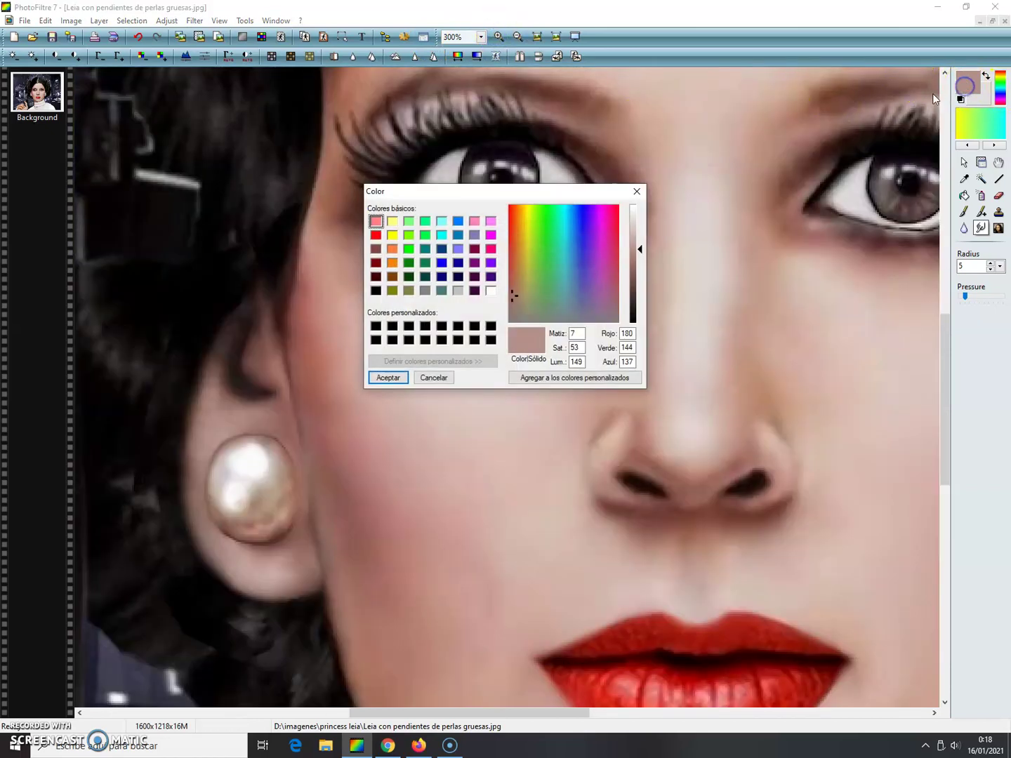
{"action": "left_click", "coordinate": [637, 292]}
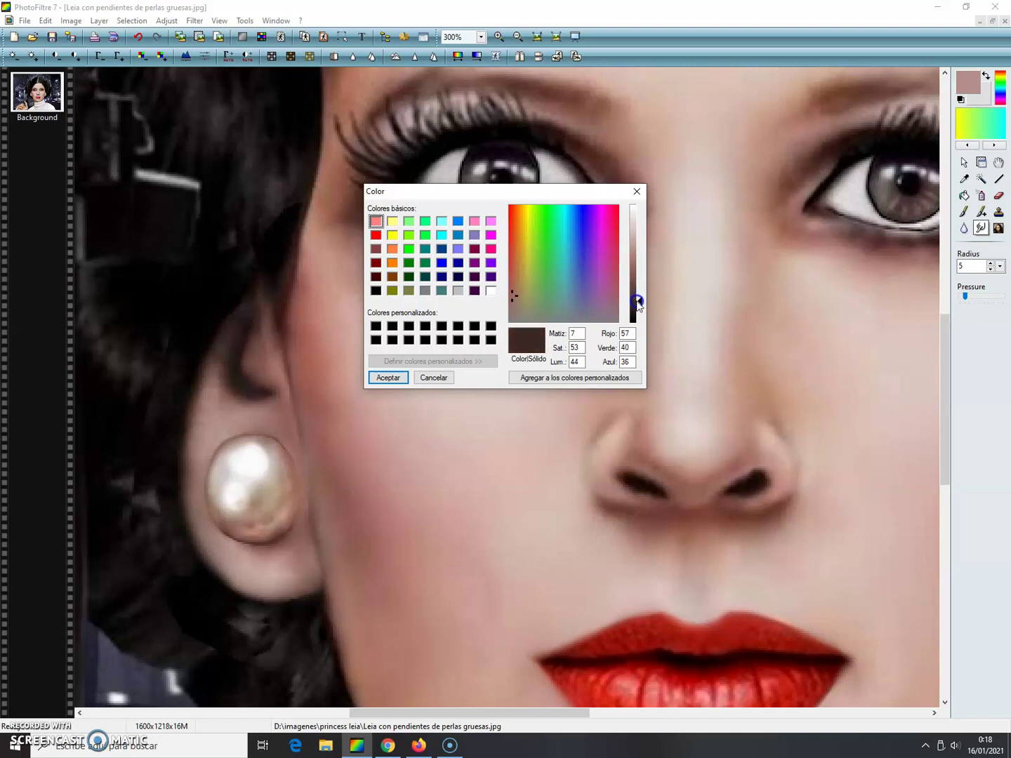
{"action": "left_click_drag", "start_coordinate": [637, 302], "coordinate": [637, 293]}
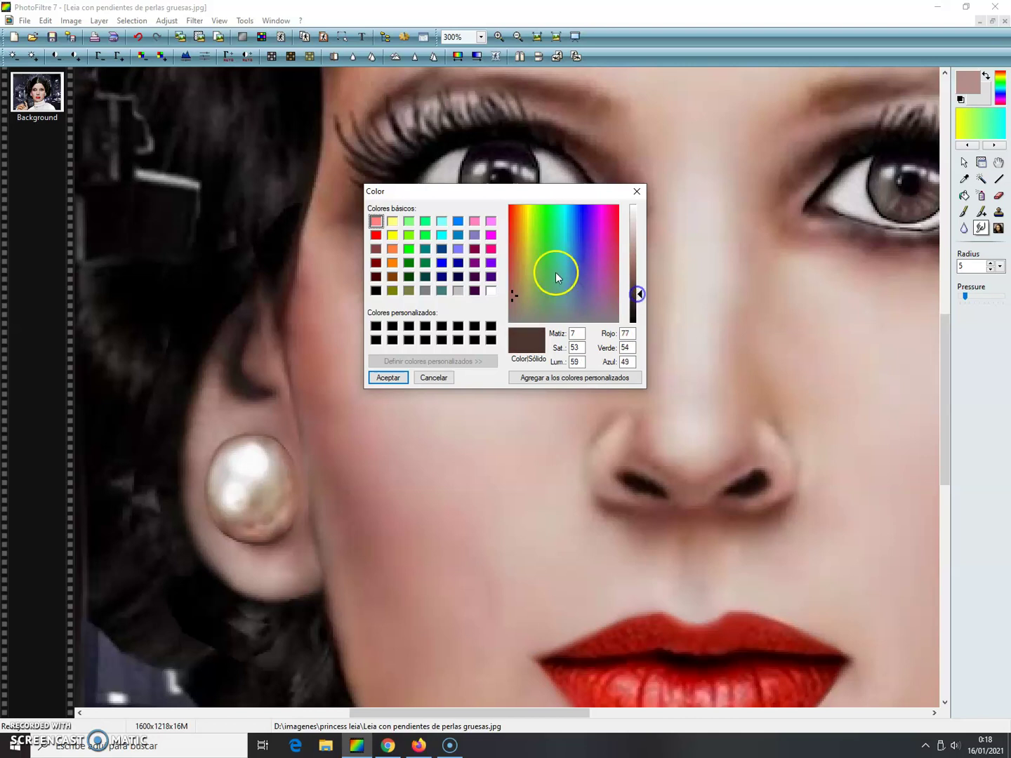
{"action": "left_click", "coordinate": [378, 265]}
{"action": "left_click", "coordinate": [375, 251]}
{"action": "left_click", "coordinate": [376, 263]}
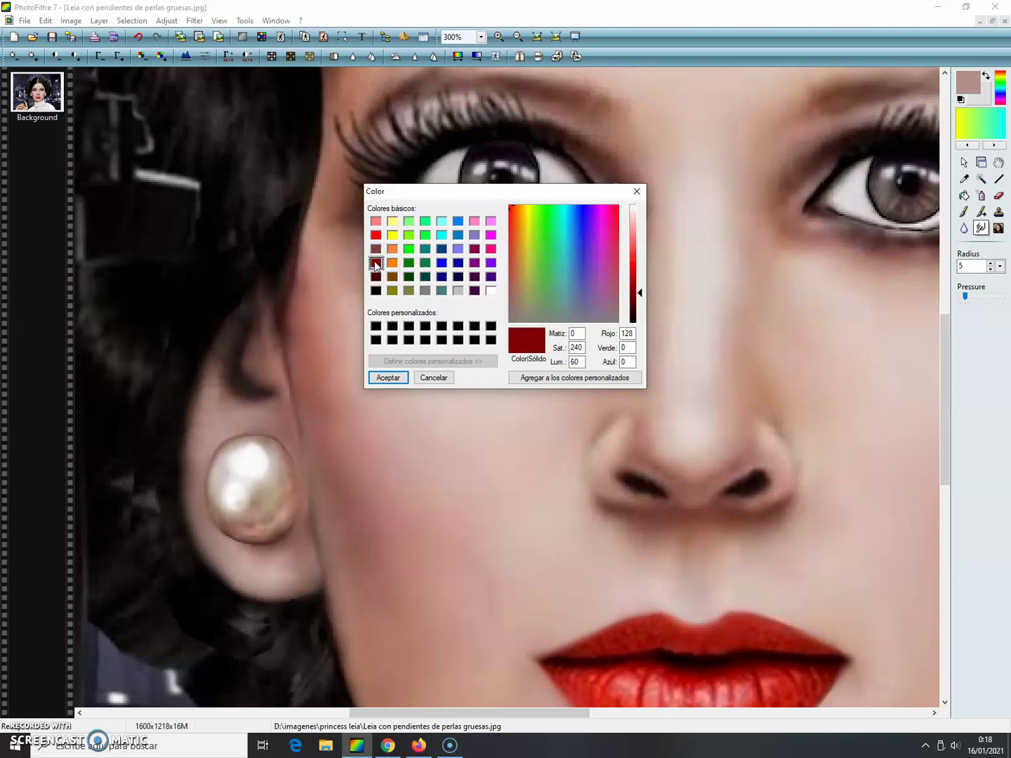
{"action": "left_click", "coordinate": [376, 250]}
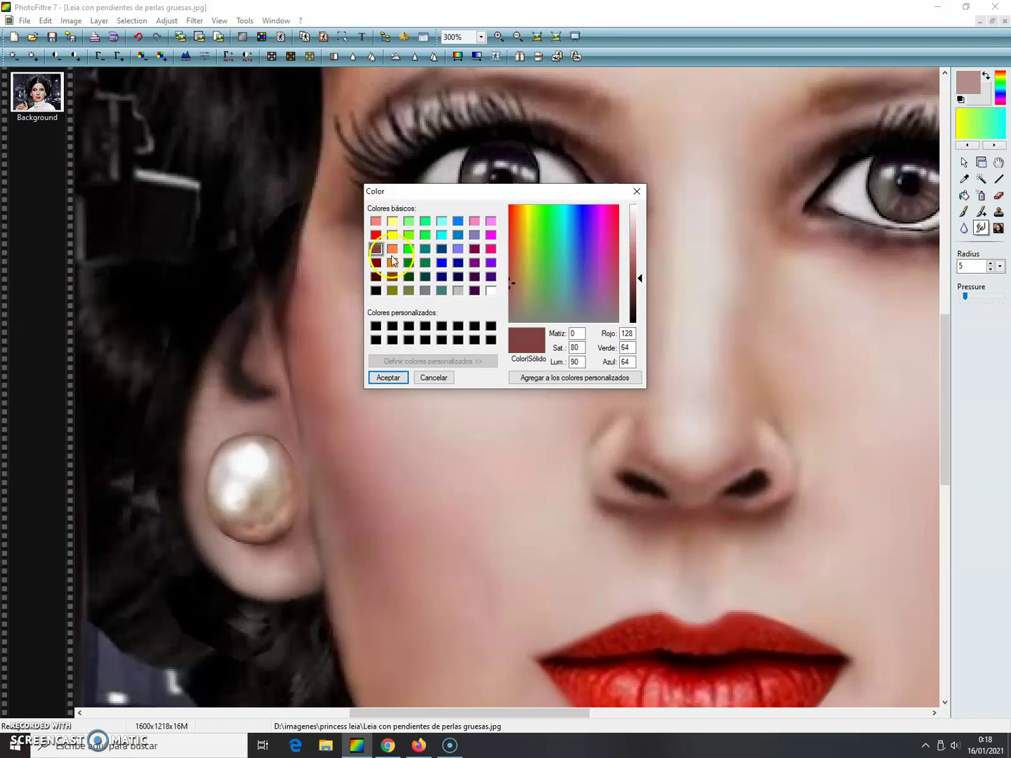
{"action": "left_click", "coordinate": [392, 250]}
{"action": "left_click", "coordinate": [637, 281]}
{"action": "left_click_drag", "start_coordinate": [637, 281], "coordinate": [638, 289]}
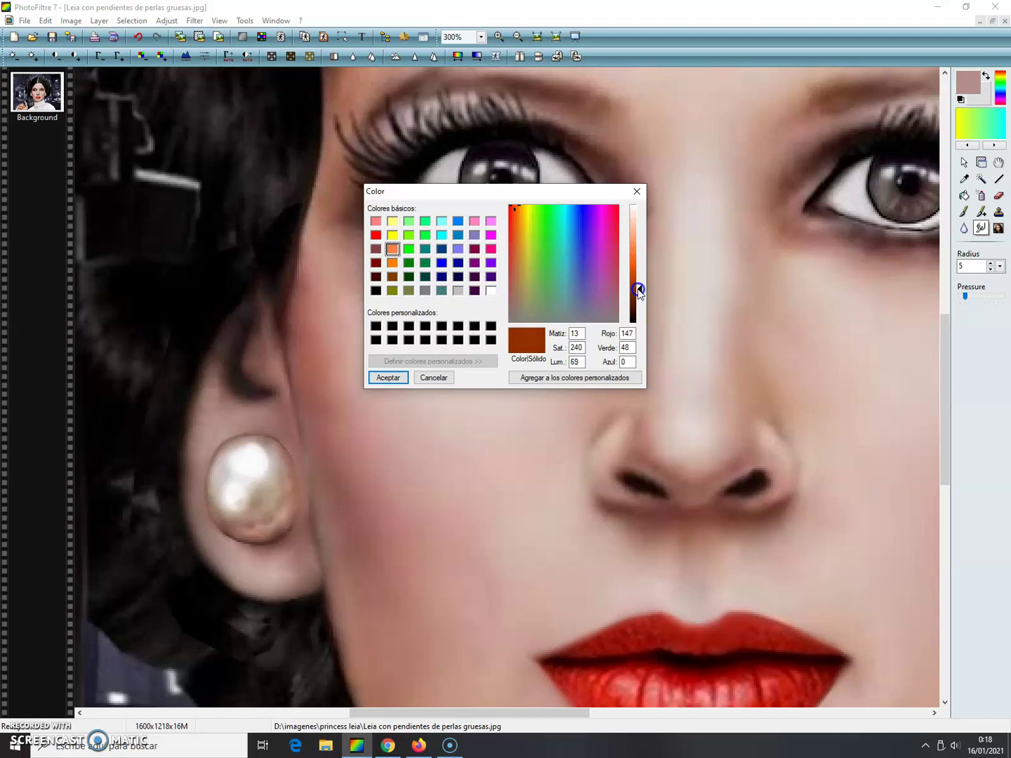
{"action": "left_click", "coordinate": [377, 263]}
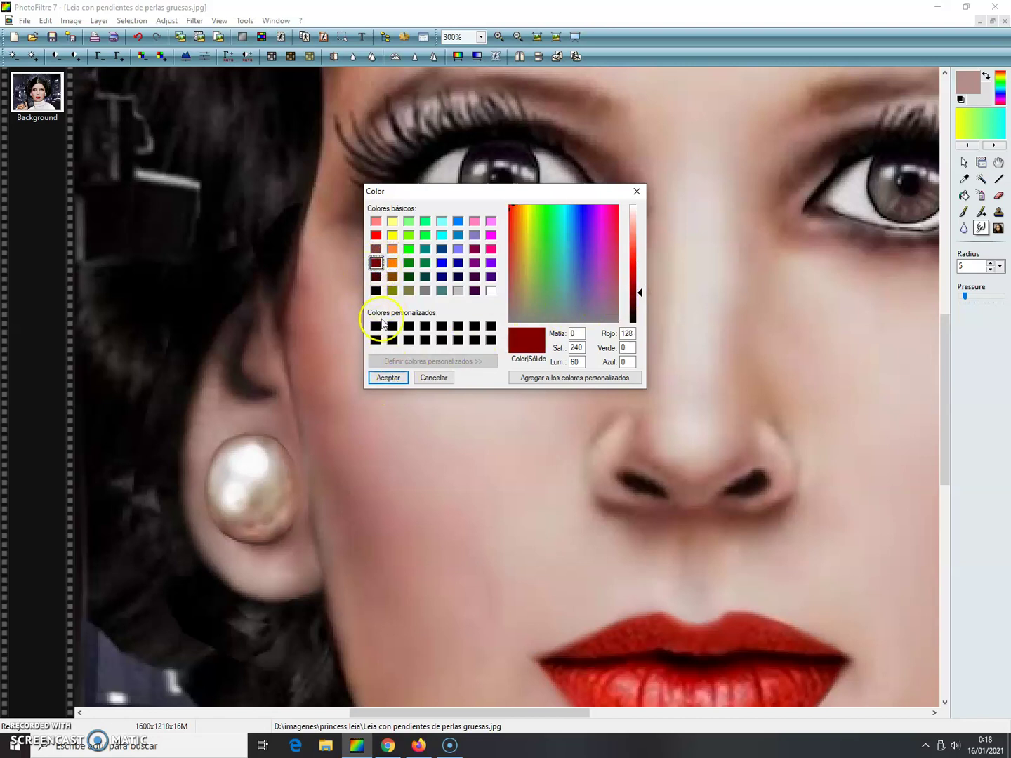
{"action": "left_click", "coordinate": [375, 249]}
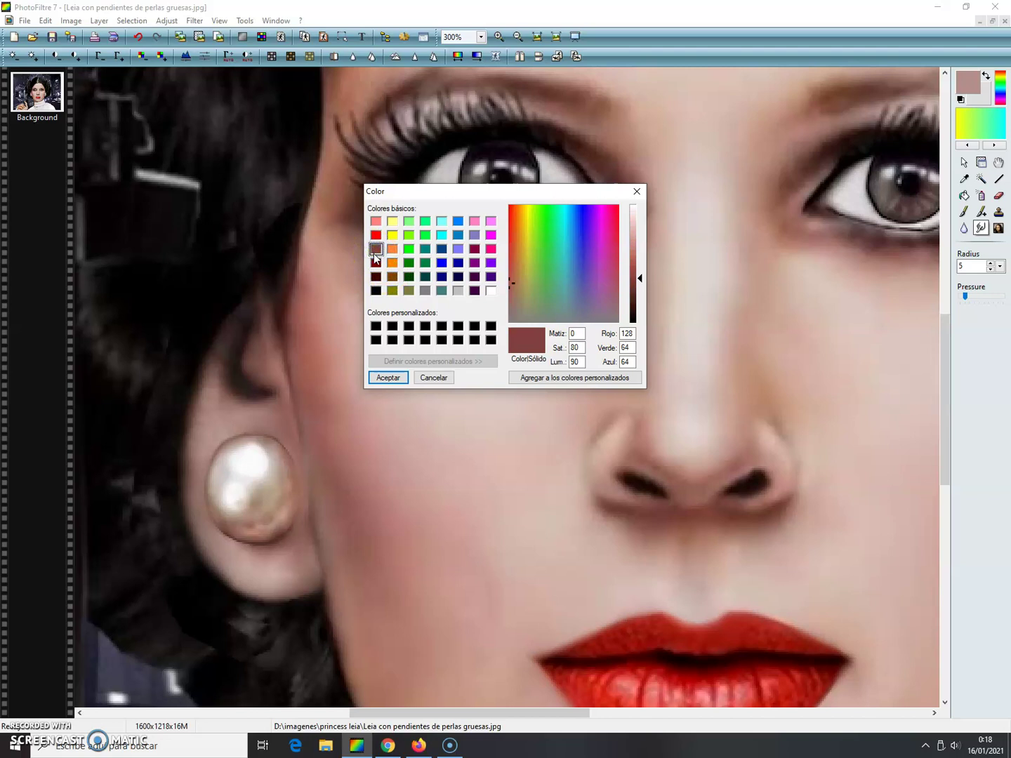
{"action": "left_click", "coordinate": [377, 255]}
{"action": "left_click", "coordinate": [388, 377]}
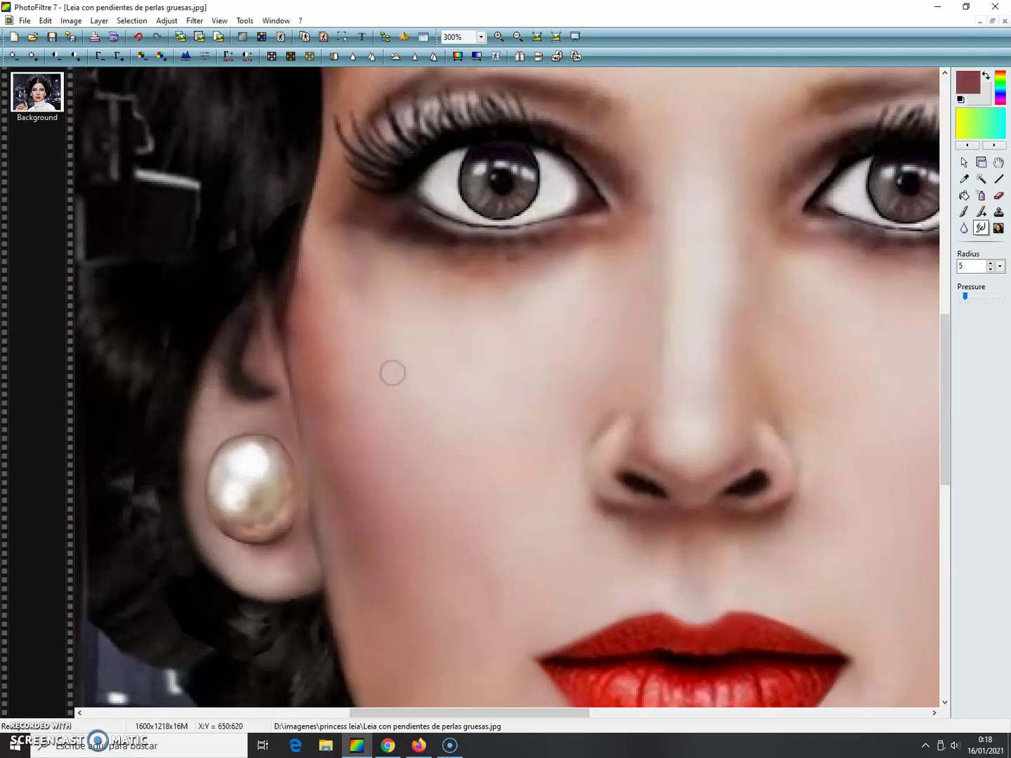
- Paint a soft reddish shadow on the earlobes beneath both pearl earrings using the Brush at size 8
{"action": "left_click", "coordinate": [499, 37]}
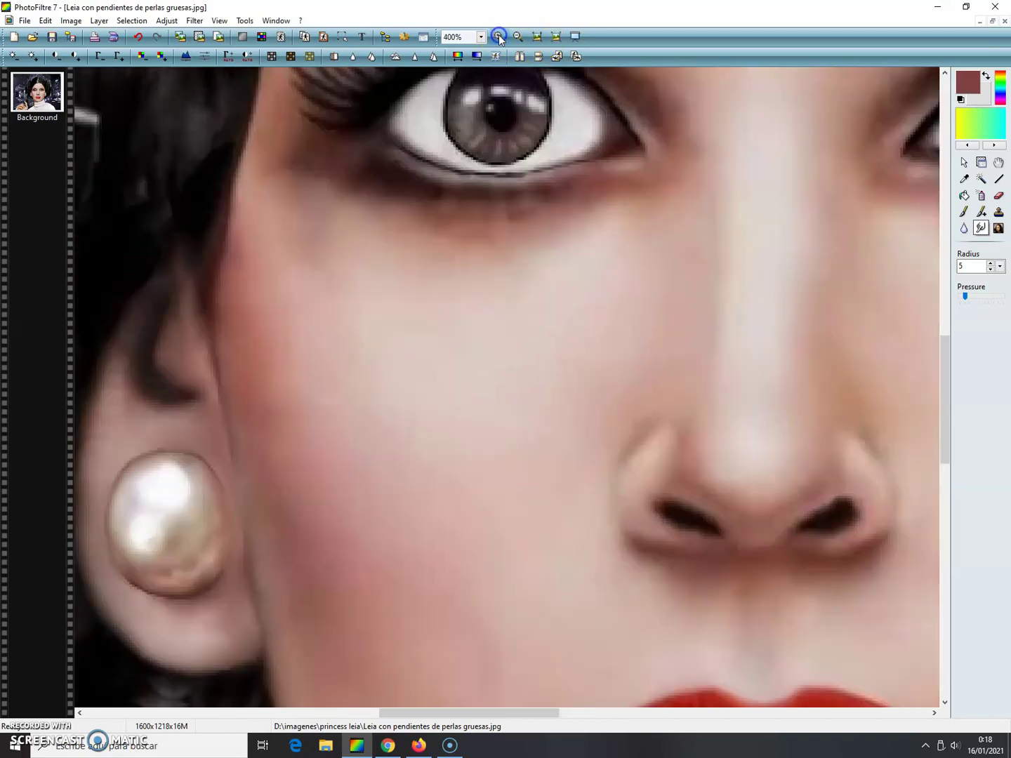
{"action": "left_click", "coordinate": [499, 37]}
{"action": "left_click_drag", "start_coordinate": [429, 713], "coordinate": [354, 711]}
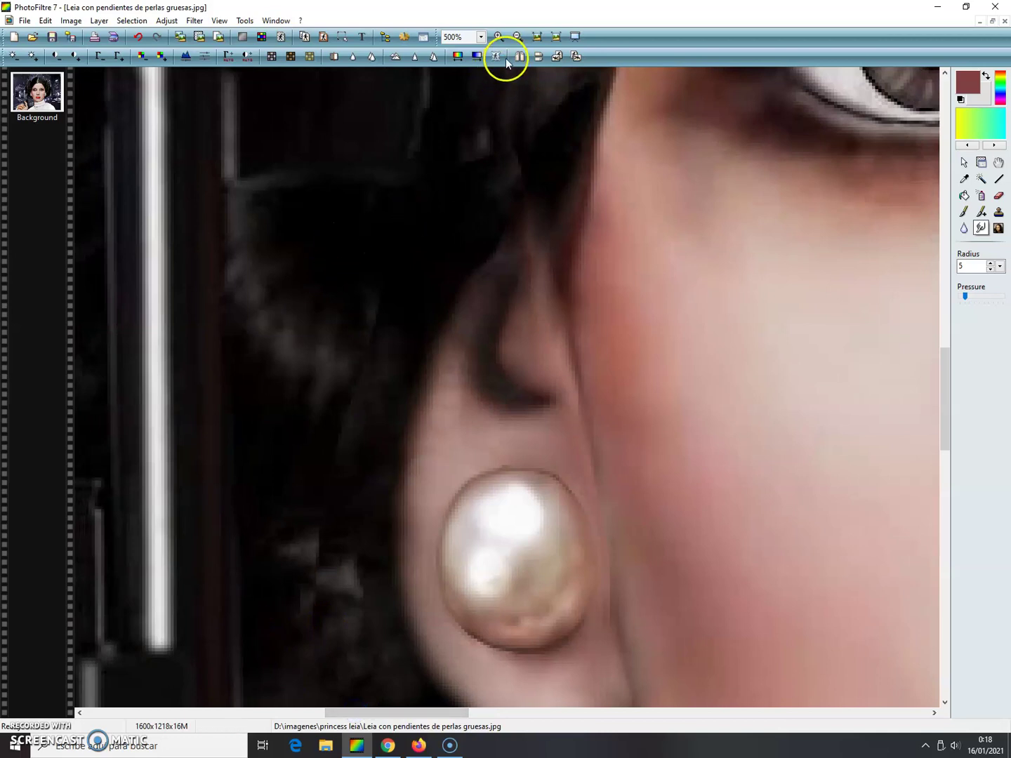
{"action": "left_click", "coordinate": [498, 37]}
{"action": "left_click_drag", "start_coordinate": [943, 360], "coordinate": [939, 405]}
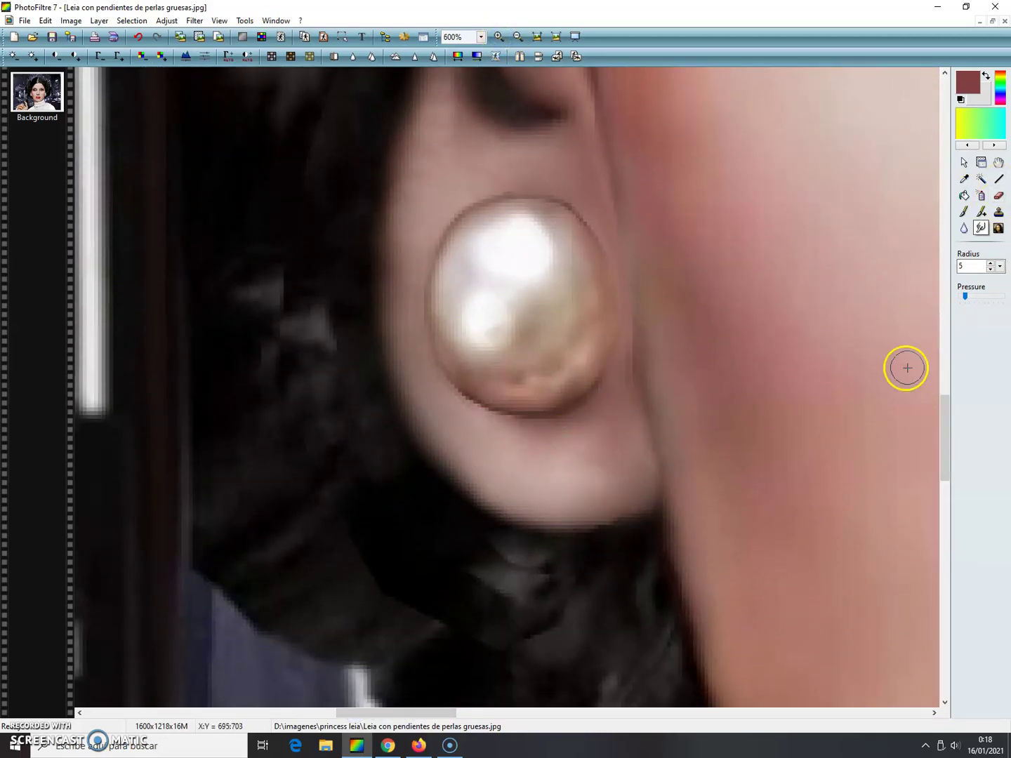
{"action": "left_click", "coordinate": [964, 213]}
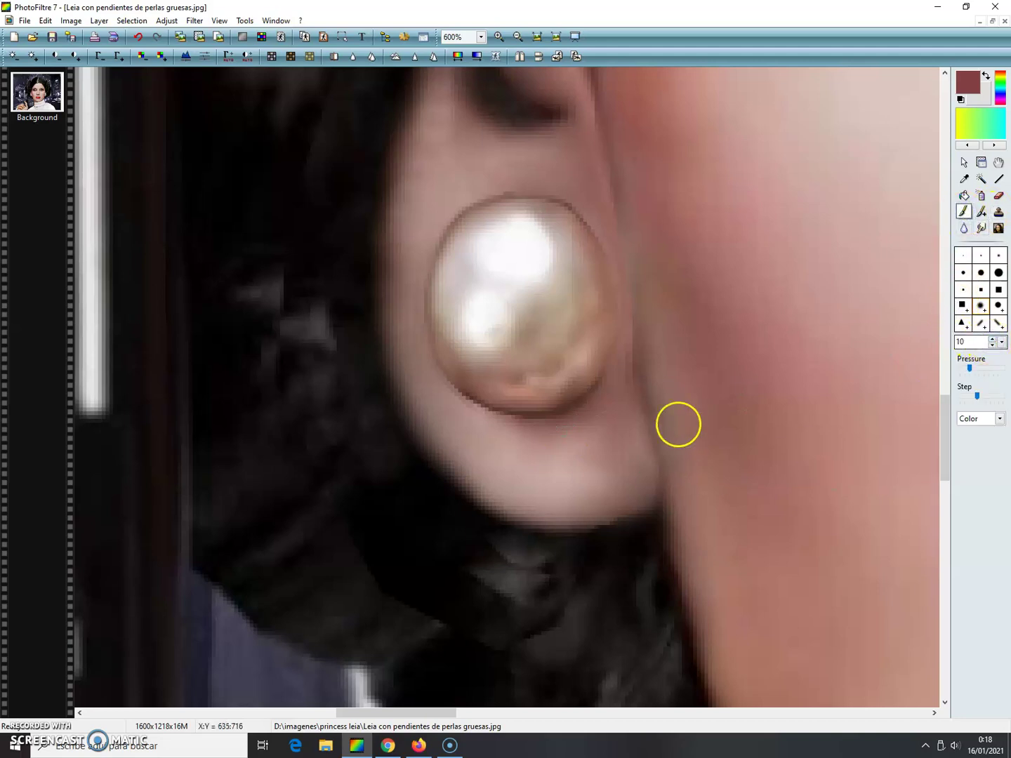
{"action": "left_click", "coordinate": [991, 345]}
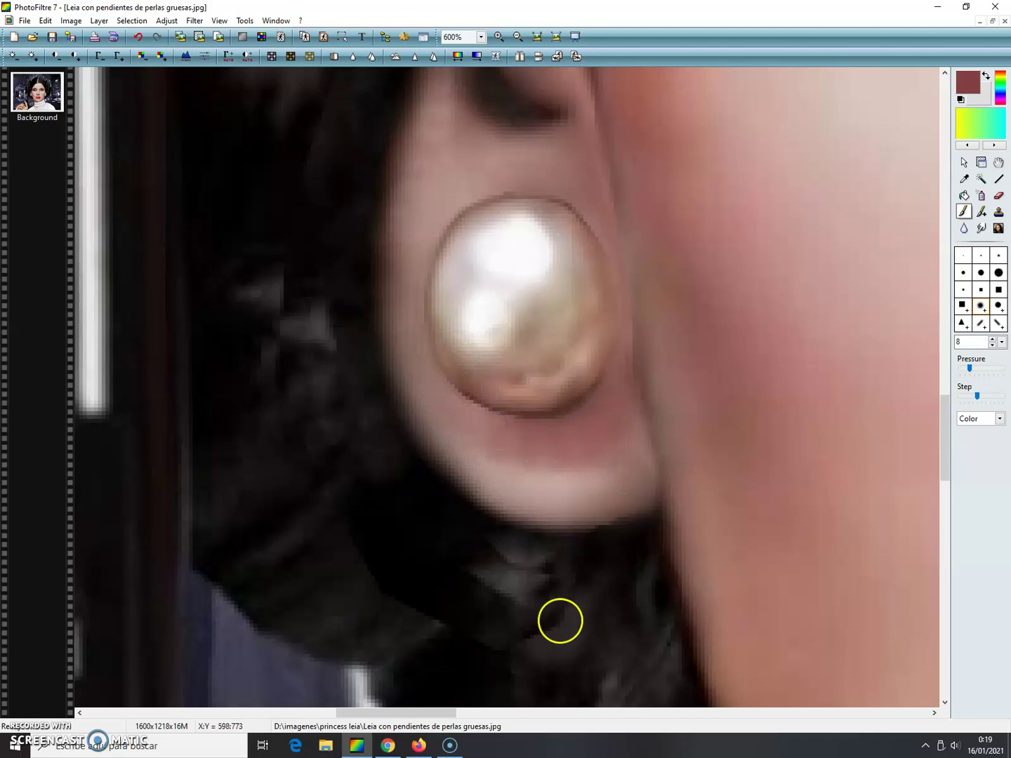
{"action": "left_click_drag", "start_coordinate": [451, 711], "coordinate": [673, 688]}
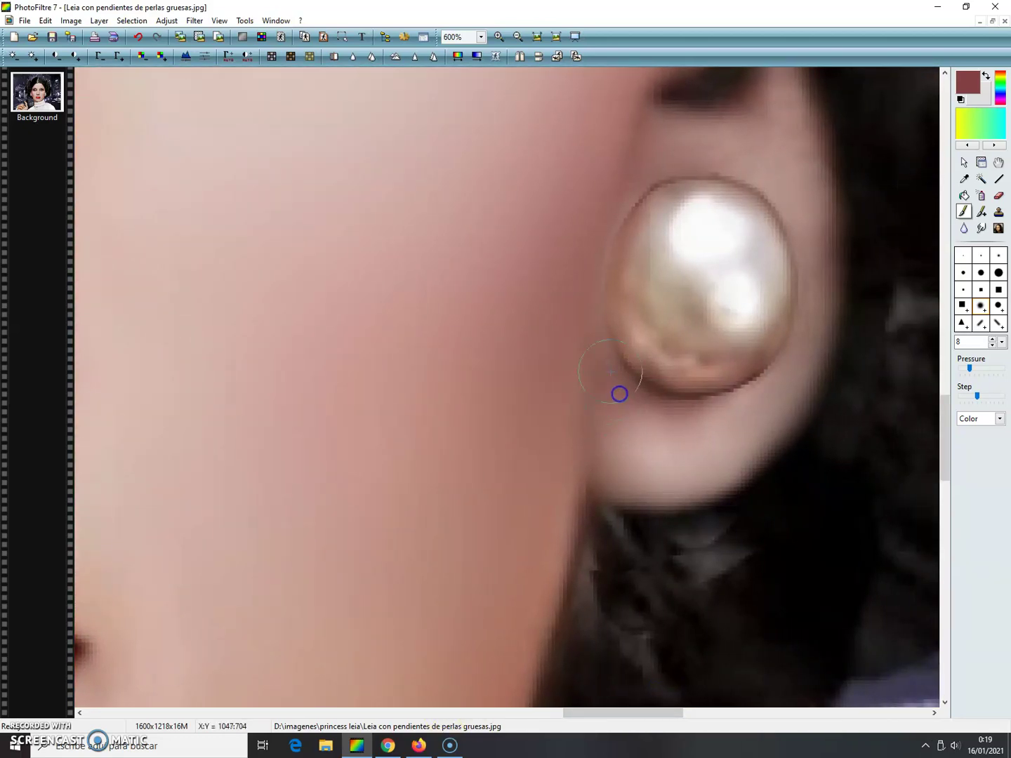
{"action": "left_click_drag", "start_coordinate": [642, 418], "coordinate": [718, 413]}
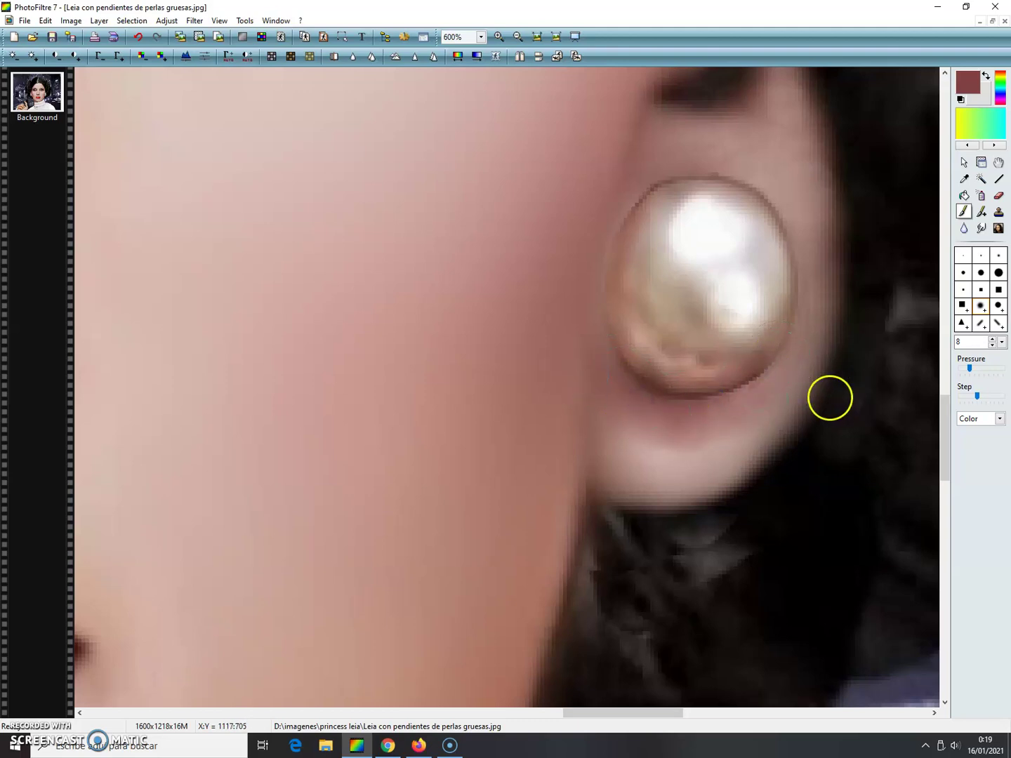
- Deepen the shadow beneath the pearl on the image's right side using a darker red and a size 4 brush
{"action": "left_click", "coordinate": [973, 88]}
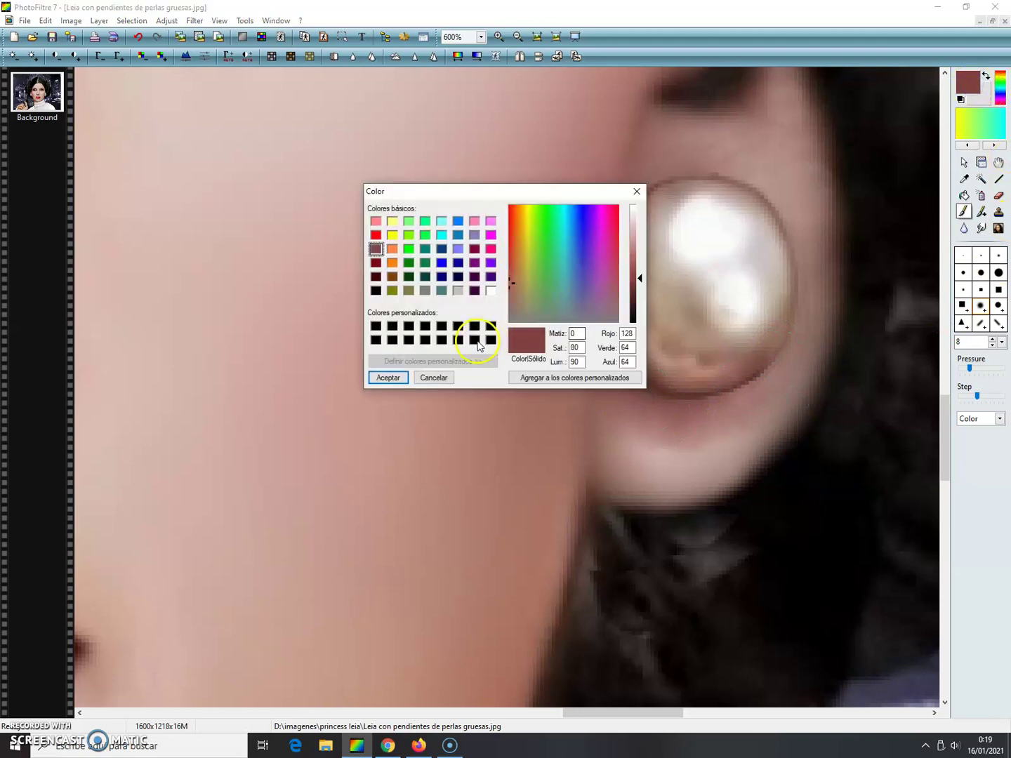
{"action": "left_click_drag", "start_coordinate": [638, 283], "coordinate": [638, 294]}
{"action": "left_click", "coordinate": [388, 378]}
{"action": "left_click", "coordinate": [998, 273]}
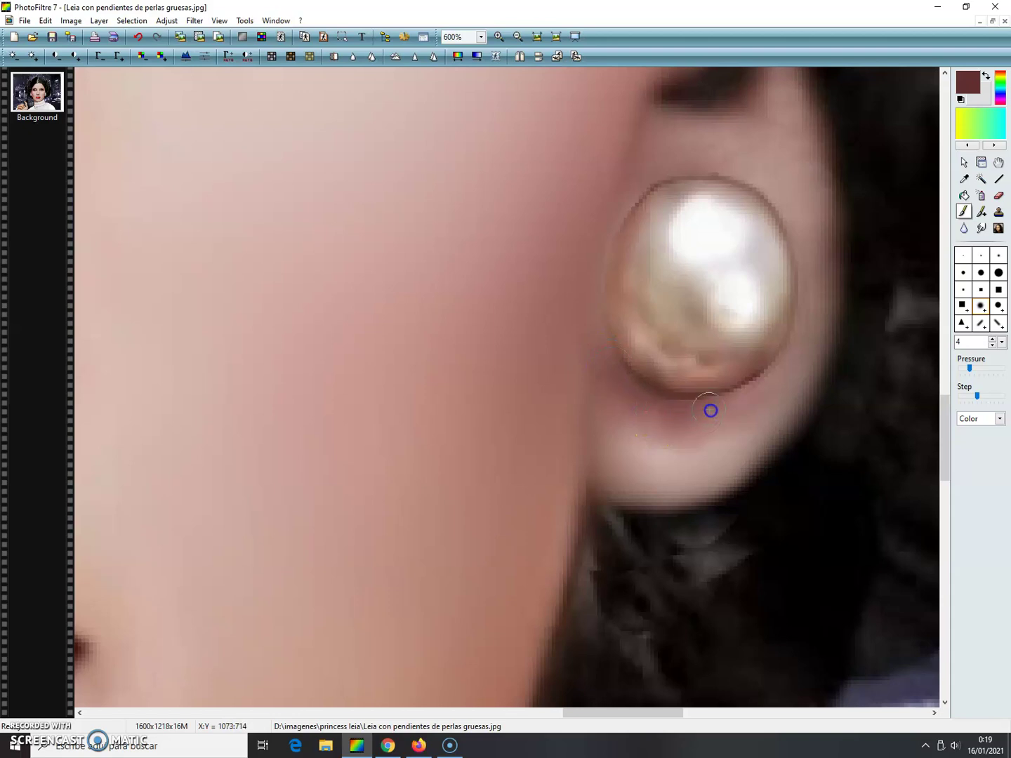
{"action": "left_click_drag", "start_coordinate": [748, 395], "coordinate": [782, 368]}
{"action": "mouse_move", "coordinate": [670, 410]}
{"action": "left_mouse_down"}
{"action": "mouse_move", "coordinate": [700, 410]}
{"action": "mouse_move", "coordinate": [650, 406]}
{"action": "mouse_move", "coordinate": [607, 349]}
{"action": "mouse_move", "coordinate": [621, 354]}
{"action": "mouse_move", "coordinate": [620, 375]}
{"action": "mouse_move", "coordinate": [665, 398]}
{"action": "left_mouse_up"}
{"action": "mouse_move", "coordinate": [712, 409]}
{"action": "left_mouse_down"}
{"action": "mouse_move", "coordinate": [695, 418]}
{"action": "mouse_move", "coordinate": [636, 408]}
{"action": "left_mouse_up"}
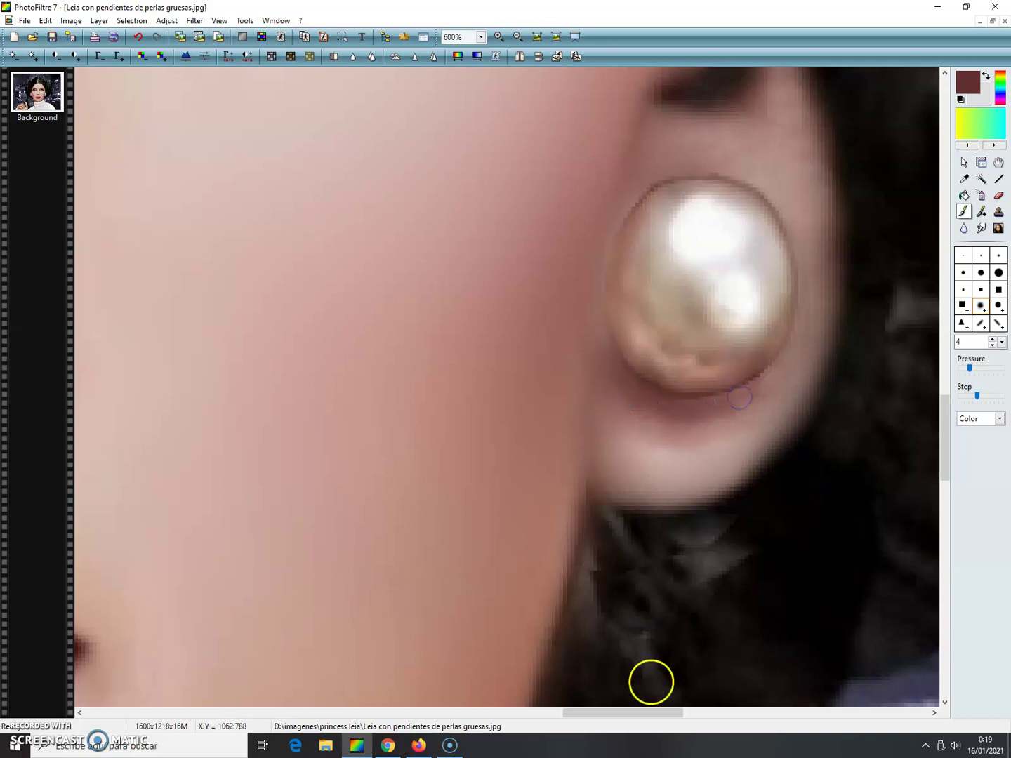
- Deepen the shadow under the pearl on the image's left side with the same darker red and size 4 brush
{"action": "left_click_drag", "start_coordinate": [652, 712], "coordinate": [445, 712]}
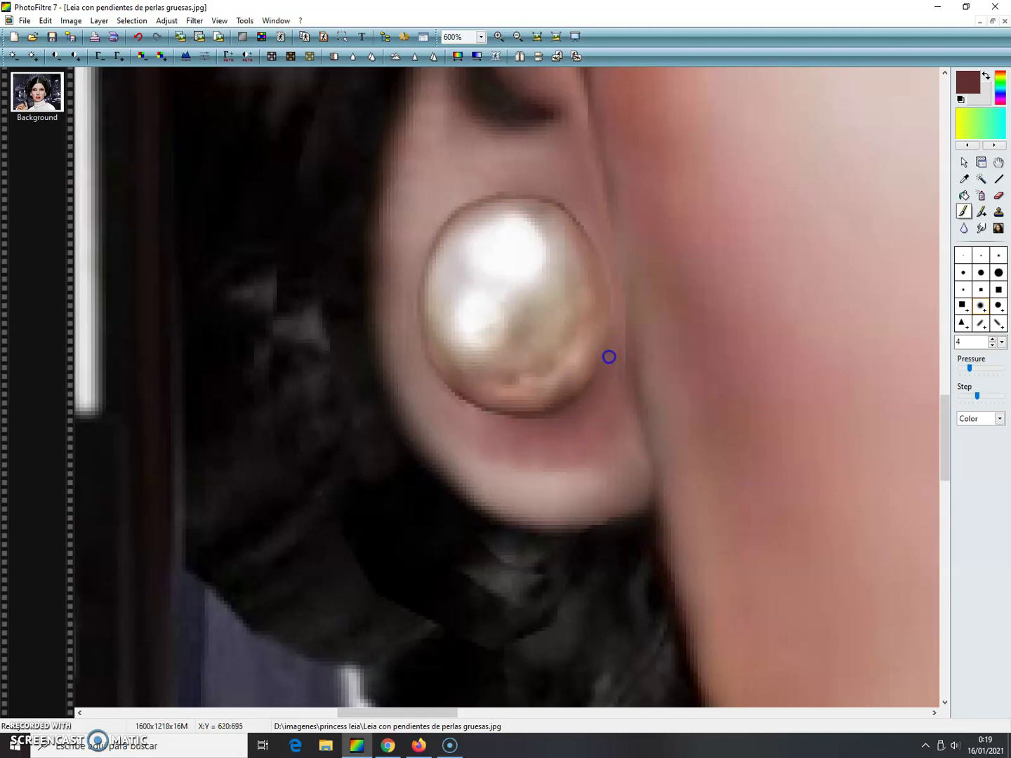
{"action": "left_click", "coordinate": [582, 395]}
{"action": "left_click", "coordinate": [524, 440]}
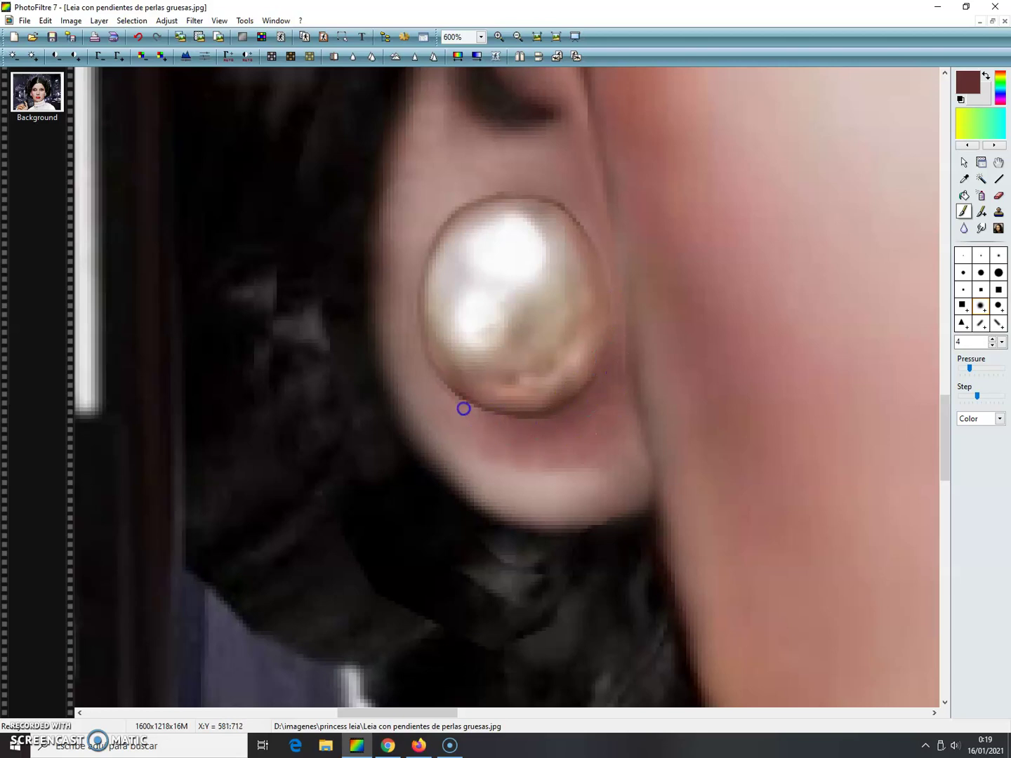
{"action": "left_click_drag", "start_coordinate": [511, 428], "coordinate": [523, 422]}
- Paint a narrow contact shadow around the left-side pearl's lower edge using brush size 3 and dark brown RGB 37, 18, 18
{"action": "left_click", "coordinate": [992, 351]}
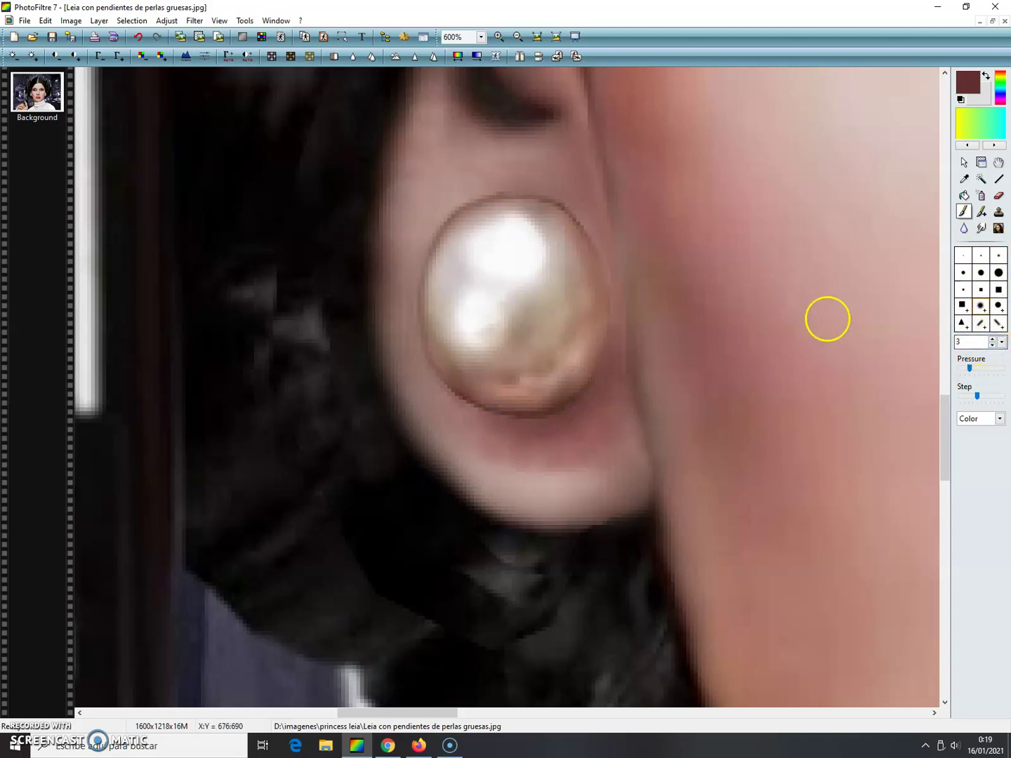
{"action": "left_click", "coordinate": [966, 90]}
{"action": "left_click_drag", "start_coordinate": [638, 282], "coordinate": [639, 306]}
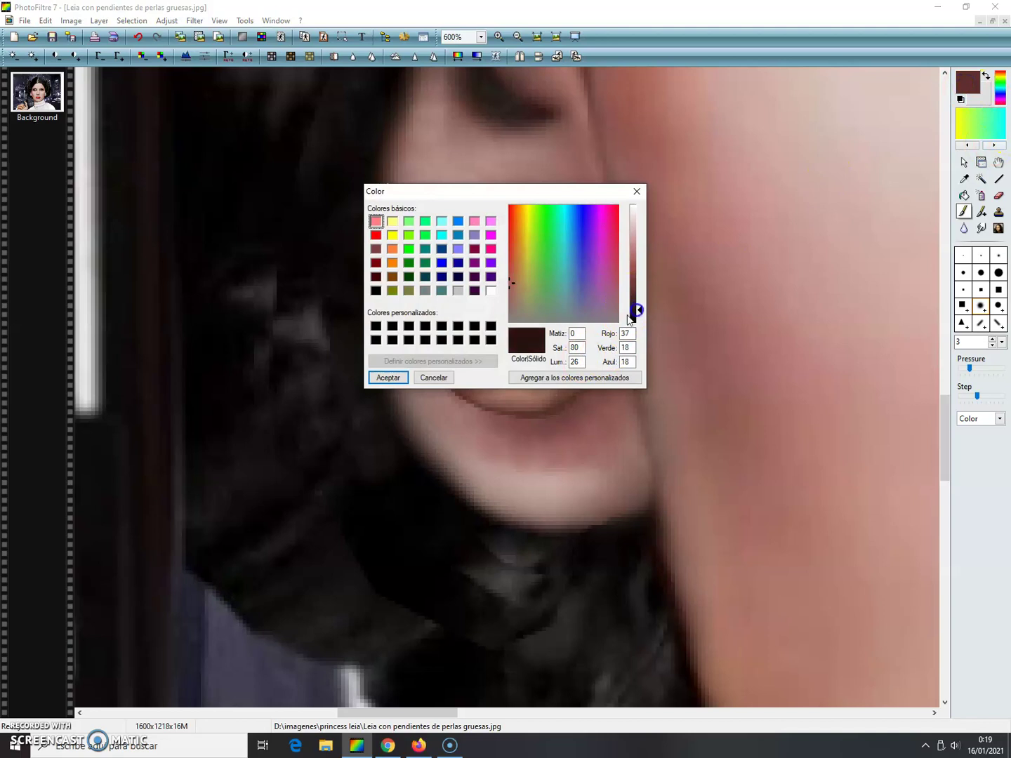
{"action": "left_click", "coordinate": [382, 379]}
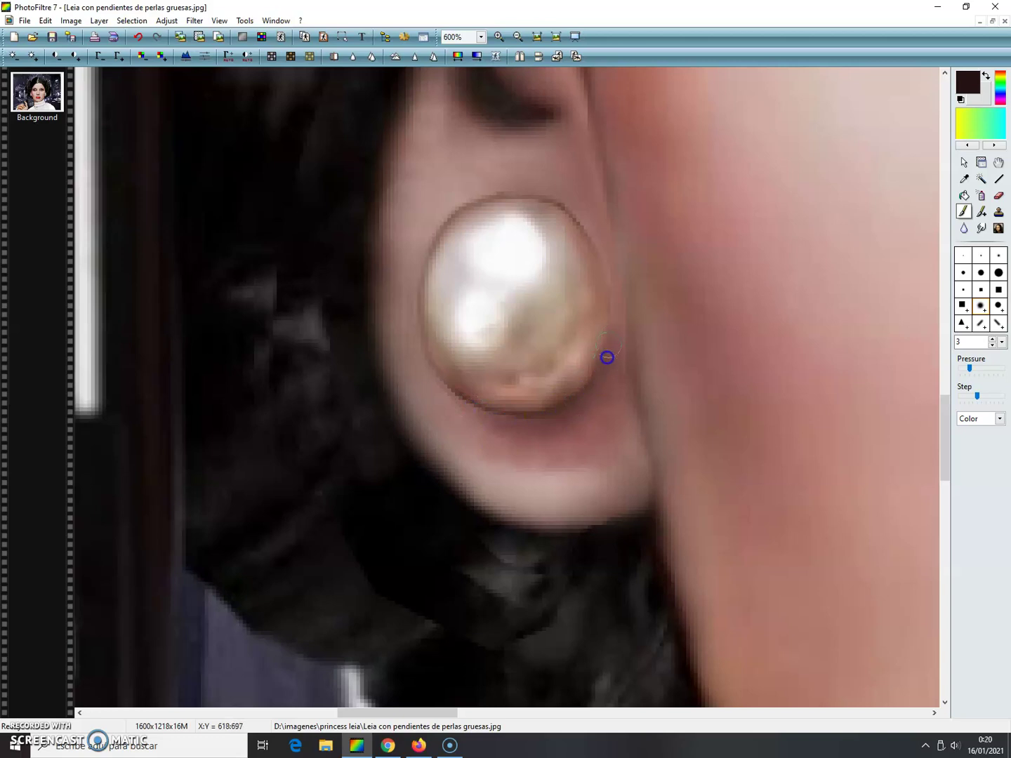
{"action": "left_click_drag", "start_coordinate": [608, 341], "coordinate": [617, 302]}
{"action": "left_click_drag", "start_coordinate": [577, 394], "coordinate": [607, 338]}
{"action": "left_click_drag", "start_coordinate": [512, 423], "coordinate": [582, 381]}
{"action": "mouse_move", "coordinate": [440, 404]}
{"action": "left_mouse_down"}
{"action": "mouse_move", "coordinate": [517, 422]}
{"action": "mouse_move", "coordinate": [450, 401]}
{"action": "left_mouse_up"}
{"action": "left_click_drag", "start_coordinate": [575, 412], "coordinate": [615, 393]}
- Paint a matching narrow dark brown contact shadow along the lower edge of the pearl on the image's right side
{"action": "mouse_move", "coordinate": [450, 714]}
{"action": "left_mouse_down"}
{"action": "mouse_move", "coordinate": [537, 717]}
{"action": "mouse_move", "coordinate": [678, 697]}
{"action": "left_mouse_up"}
{"action": "left_click_drag", "start_coordinate": [588, 424], "coordinate": [562, 393]}
{"action": "left_click", "coordinate": [524, 365]}
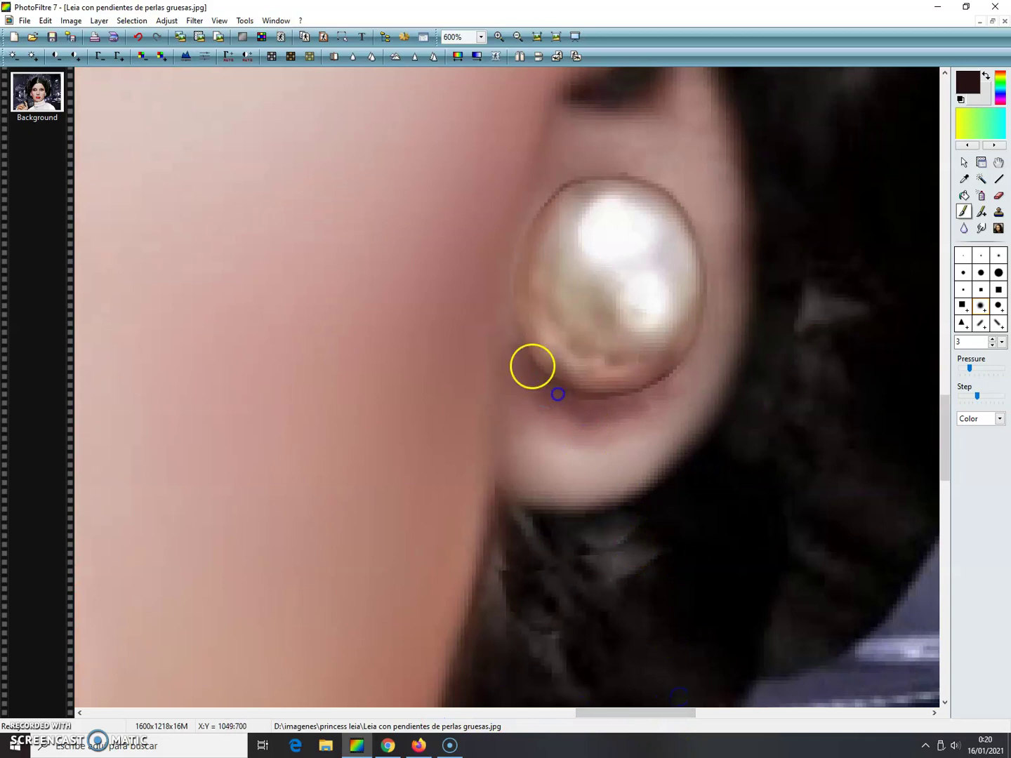
{"action": "left_click", "coordinate": [603, 398]}
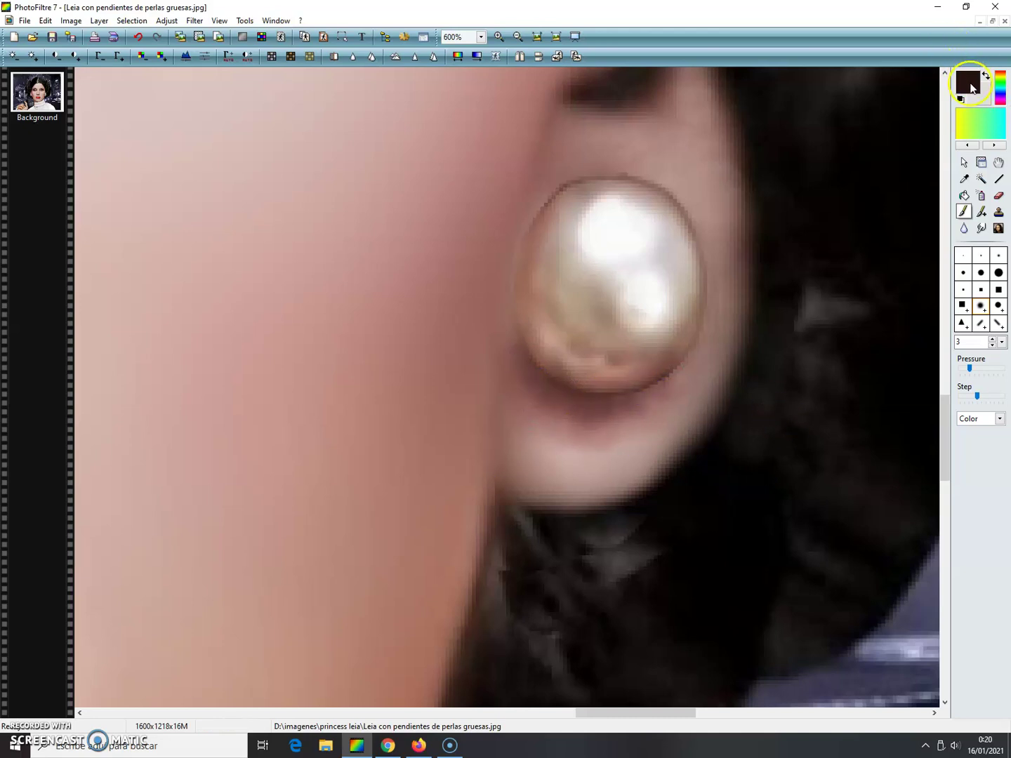
- Draw a near-black curve along the lower edge of the right-side pearl using the Line tool at width 2 and opacity 90
{"action": "left_click", "coordinate": [971, 87]}
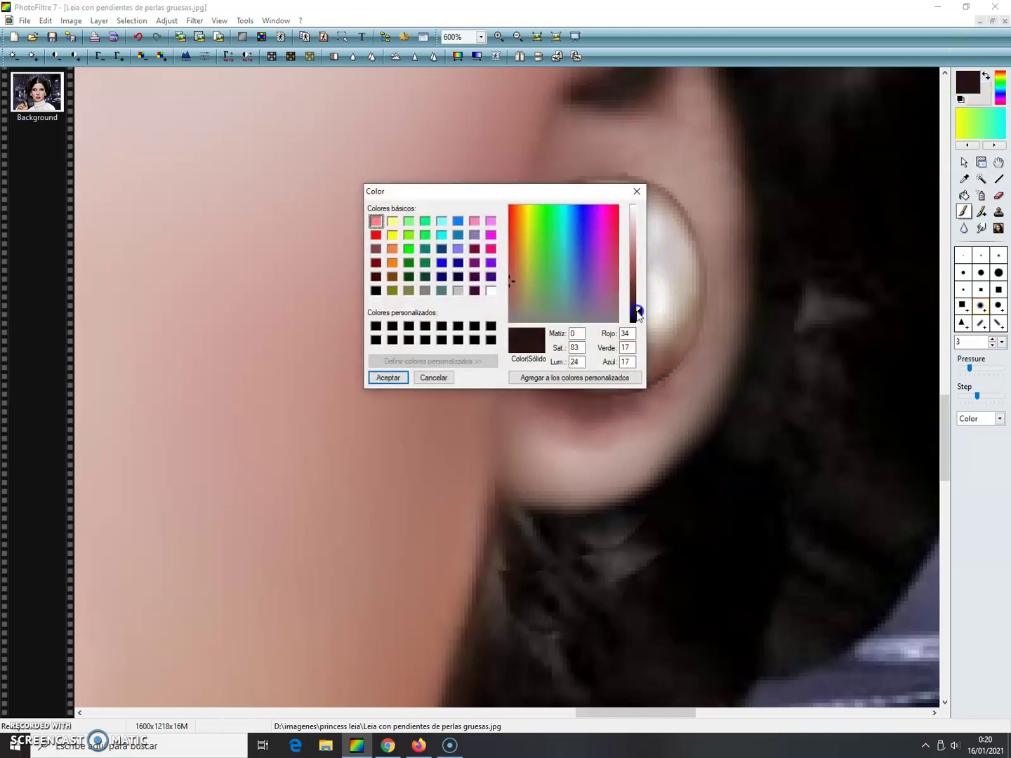
{"action": "left_click", "coordinate": [389, 377]}
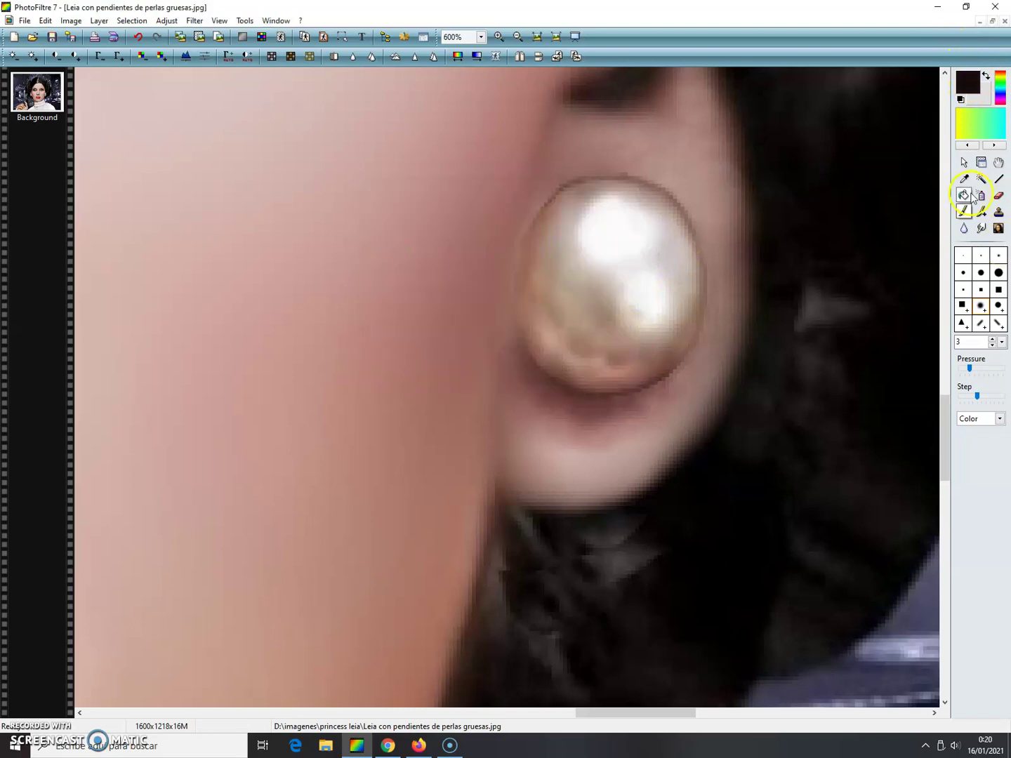
{"action": "left_click", "coordinate": [1000, 179]}
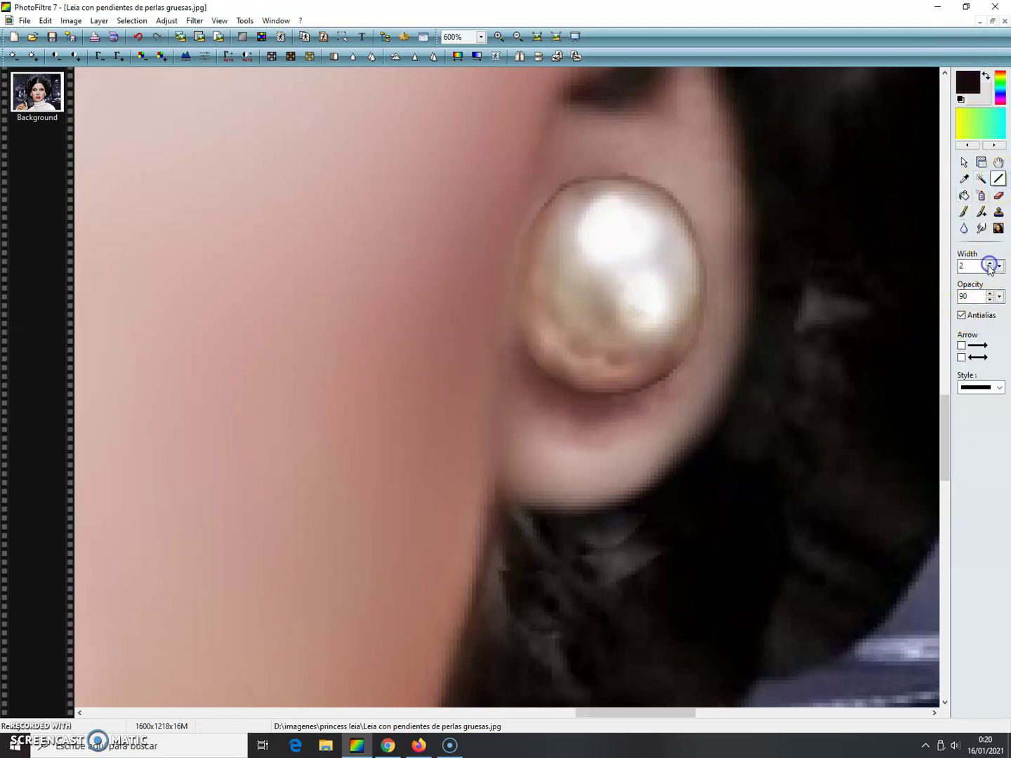
{"action": "mouse_move", "coordinate": [521, 351]}
{"action": "left_mouse_down"}
{"action": "mouse_move", "coordinate": [561, 393]}
{"action": "mouse_move", "coordinate": [636, 395]}
{"action": "left_mouse_up"}
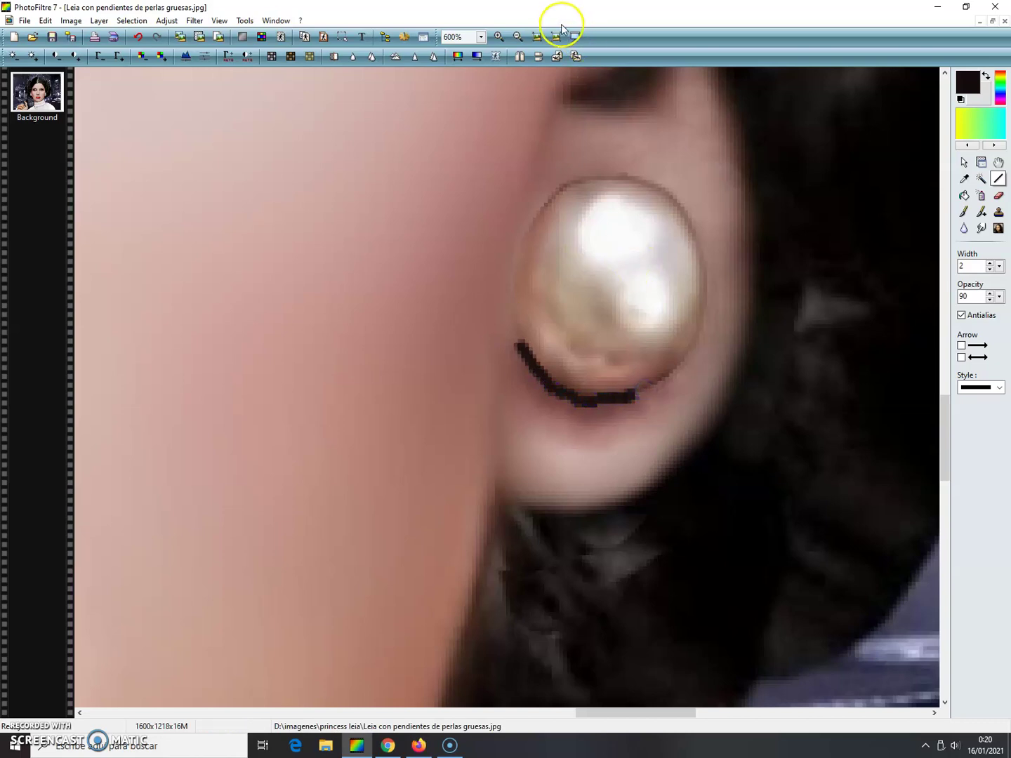
- Smudge the near-black curve beneath the pearl on the image's right side into the earlobe shadow, using radius 3
{"action": "left_click", "coordinate": [498, 37]}
{"action": "left_click", "coordinate": [499, 37]}
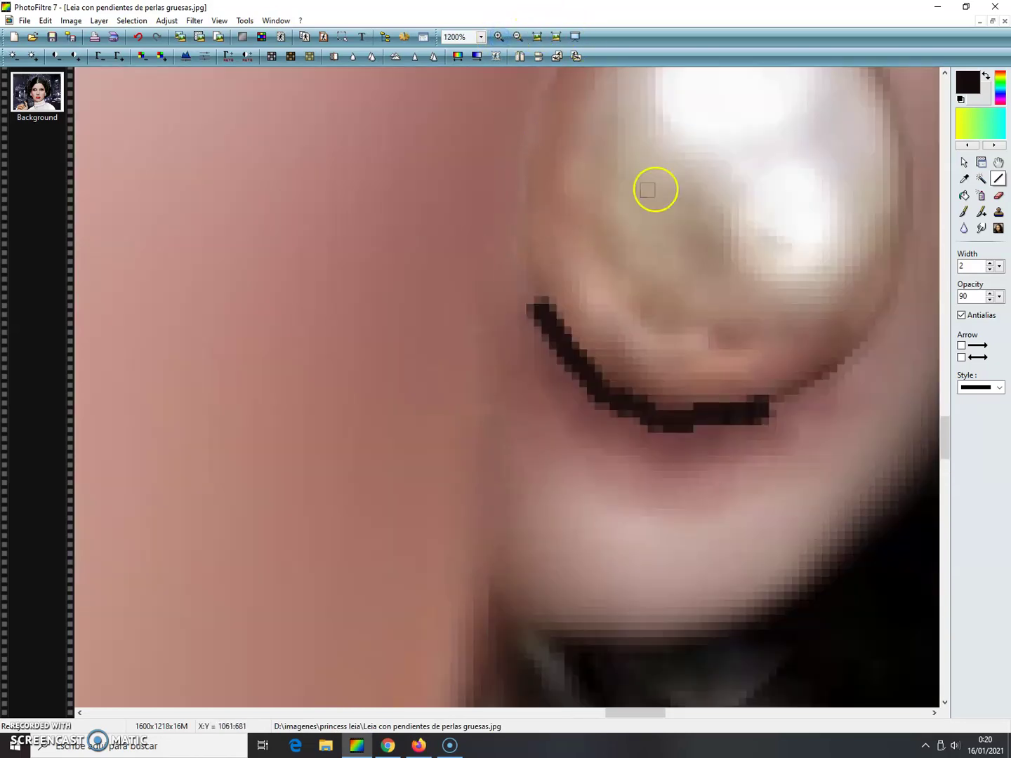
{"action": "left_click", "coordinate": [978, 229]}
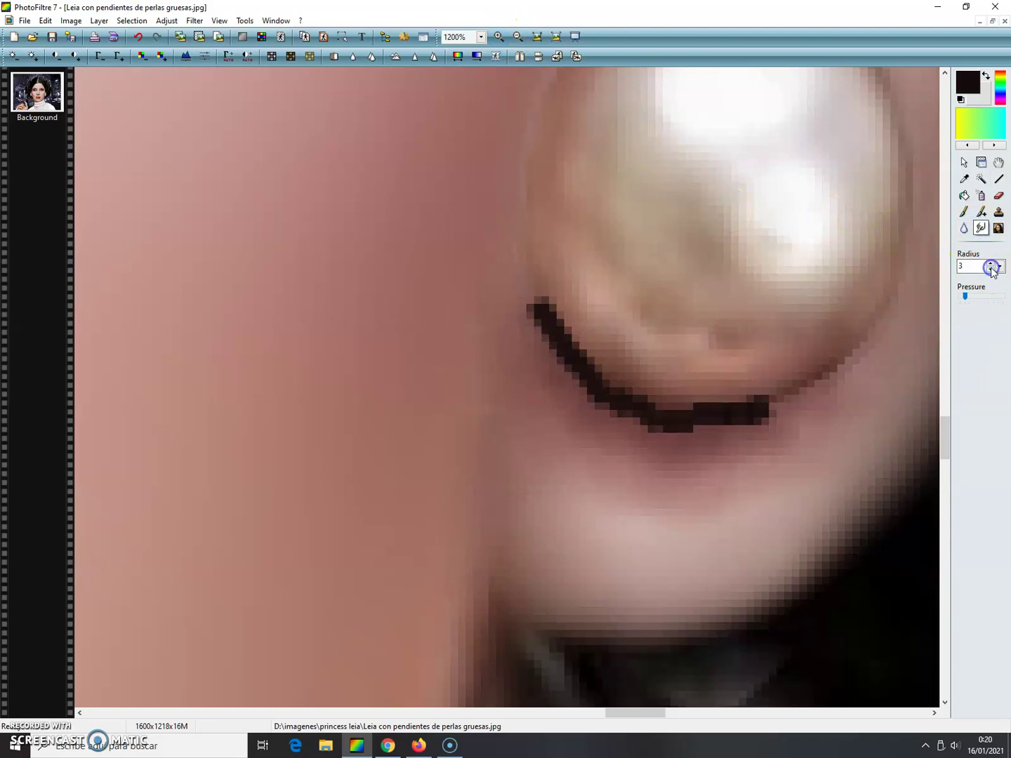
{"action": "mouse_move", "coordinate": [558, 306]}
{"action": "left_mouse_down"}
{"action": "mouse_move", "coordinate": [574, 354]}
{"action": "mouse_move", "coordinate": [594, 364]}
{"action": "left_mouse_up"}
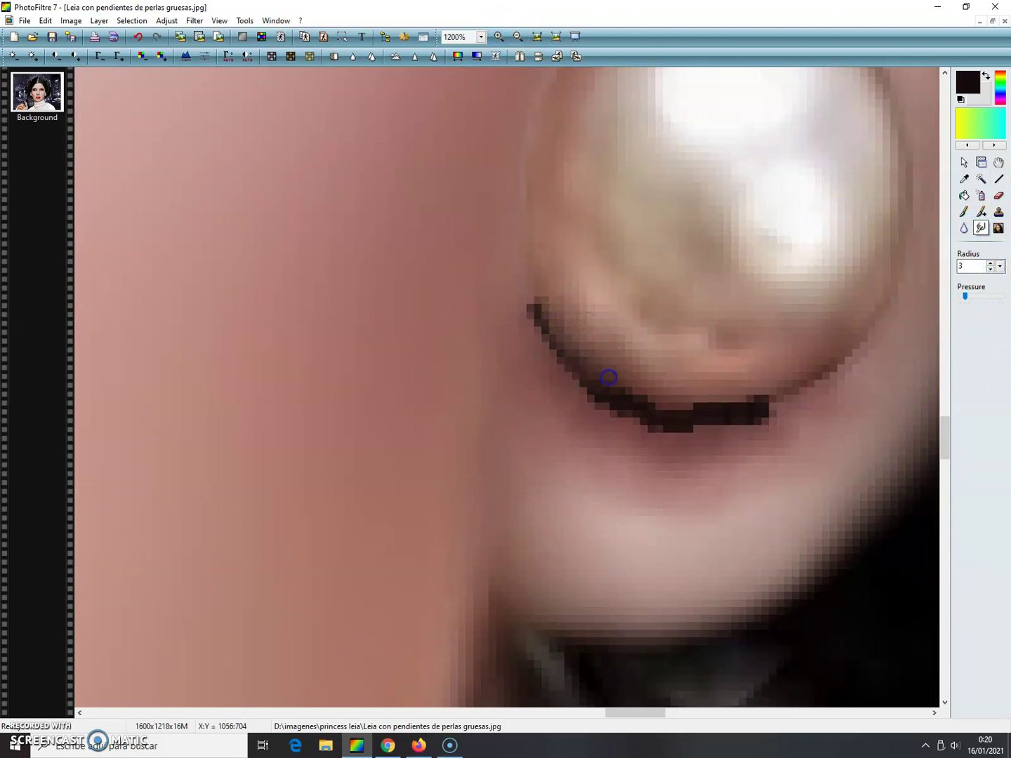
{"action": "mouse_move", "coordinate": [665, 399]}
{"action": "left_mouse_down"}
{"action": "mouse_move", "coordinate": [707, 408]}
{"action": "mouse_move", "coordinate": [767, 396]}
{"action": "mouse_move", "coordinate": [779, 424]}
{"action": "left_mouse_up"}
{"action": "mouse_move", "coordinate": [712, 438]}
{"action": "left_mouse_down"}
{"action": "mouse_move", "coordinate": [668, 441]}
{"action": "mouse_move", "coordinate": [695, 435]}
{"action": "left_mouse_up"}
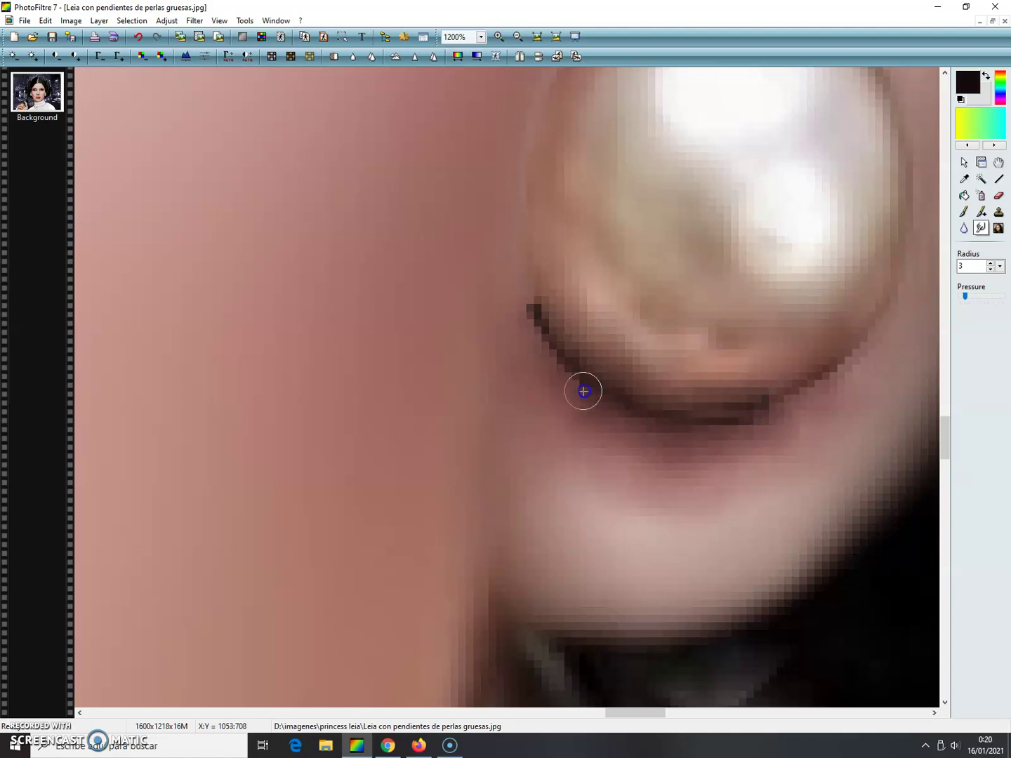
{"action": "left_click_drag", "start_coordinate": [537, 350], "coordinate": [524, 327]}
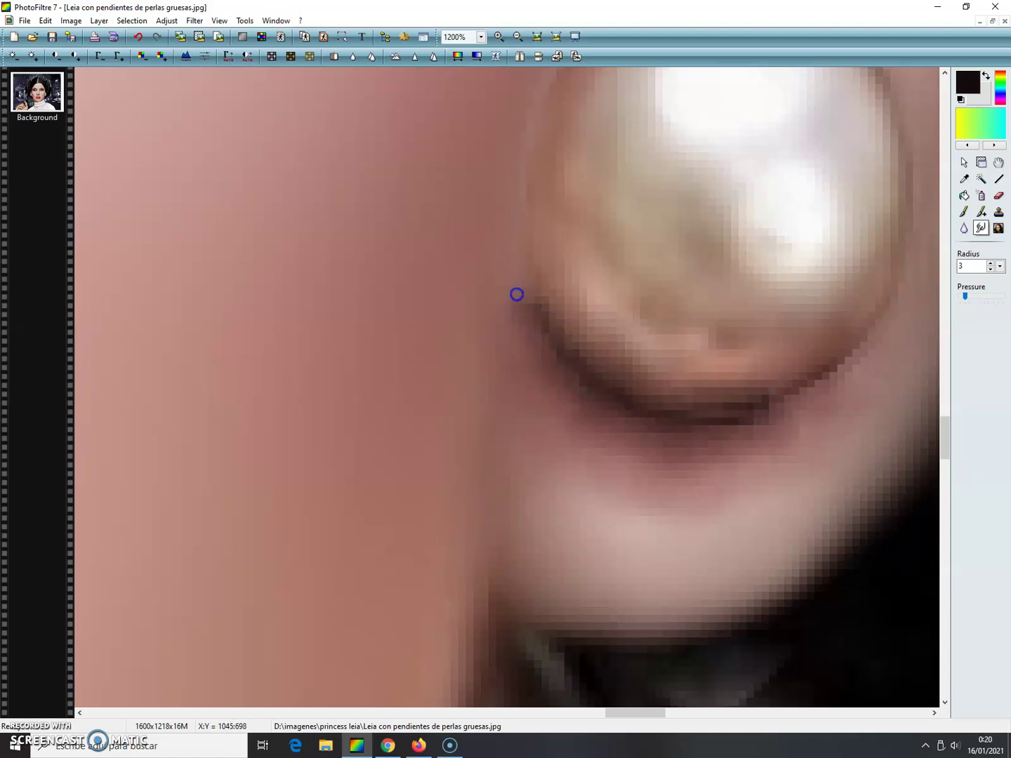
{"action": "mouse_move", "coordinate": [572, 387]}
{"action": "left_mouse_down"}
{"action": "mouse_move", "coordinate": [605, 418]}
{"action": "mouse_move", "coordinate": [683, 444]}
{"action": "mouse_move", "coordinate": [721, 440]}
{"action": "left_mouse_up"}
- Soften the ends of the right-side pearl's contact shadow with further radius 3 smudging along its lower edge
{"action": "left_click", "coordinate": [517, 38]}
{"action": "left_click", "coordinate": [517, 38]}
{"action": "left_click", "coordinate": [517, 36]}
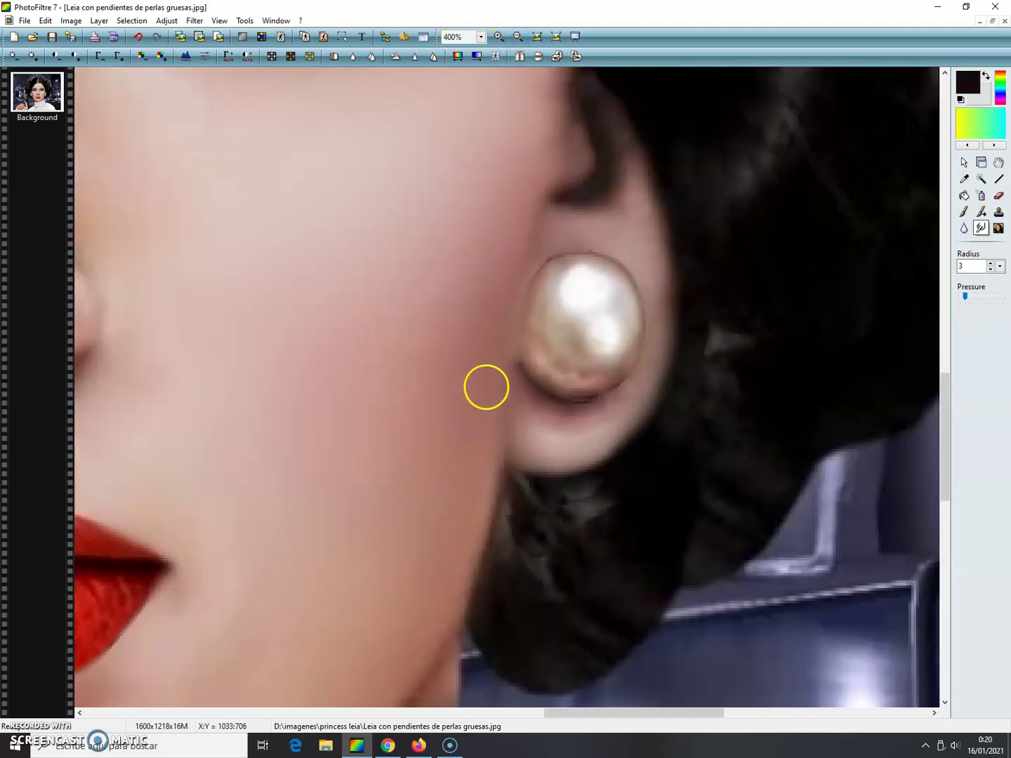
{"action": "left_click_drag", "start_coordinate": [511, 367], "coordinate": [515, 370]}
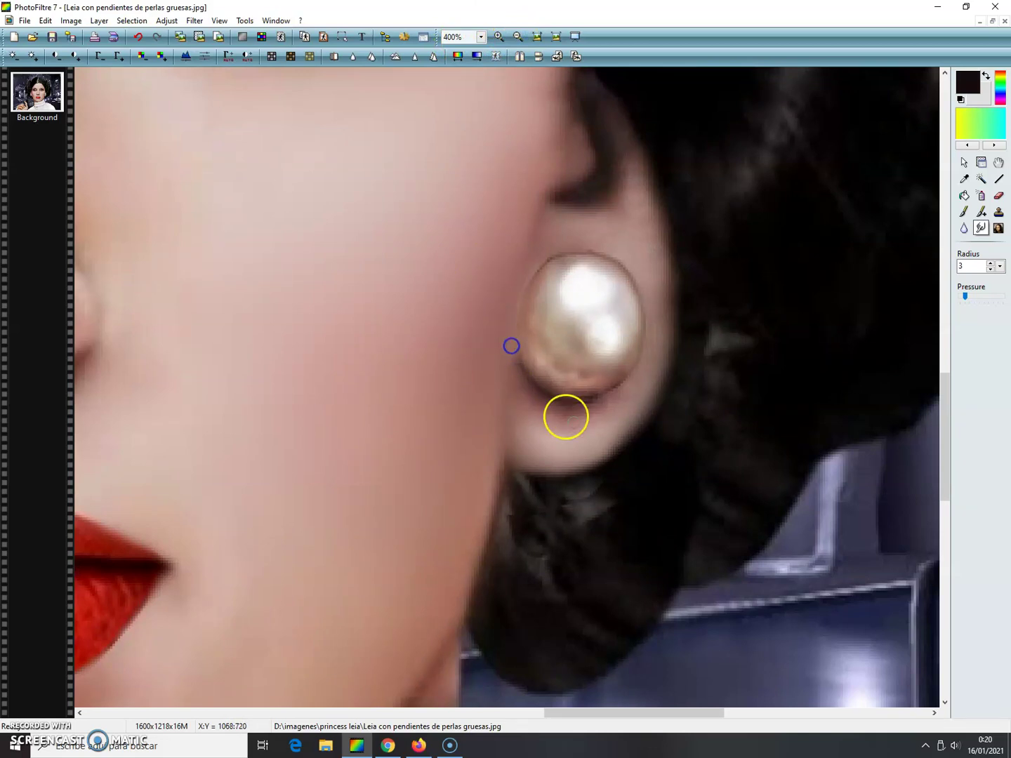
{"action": "left_click_drag", "start_coordinate": [598, 400], "coordinate": [613, 391]}
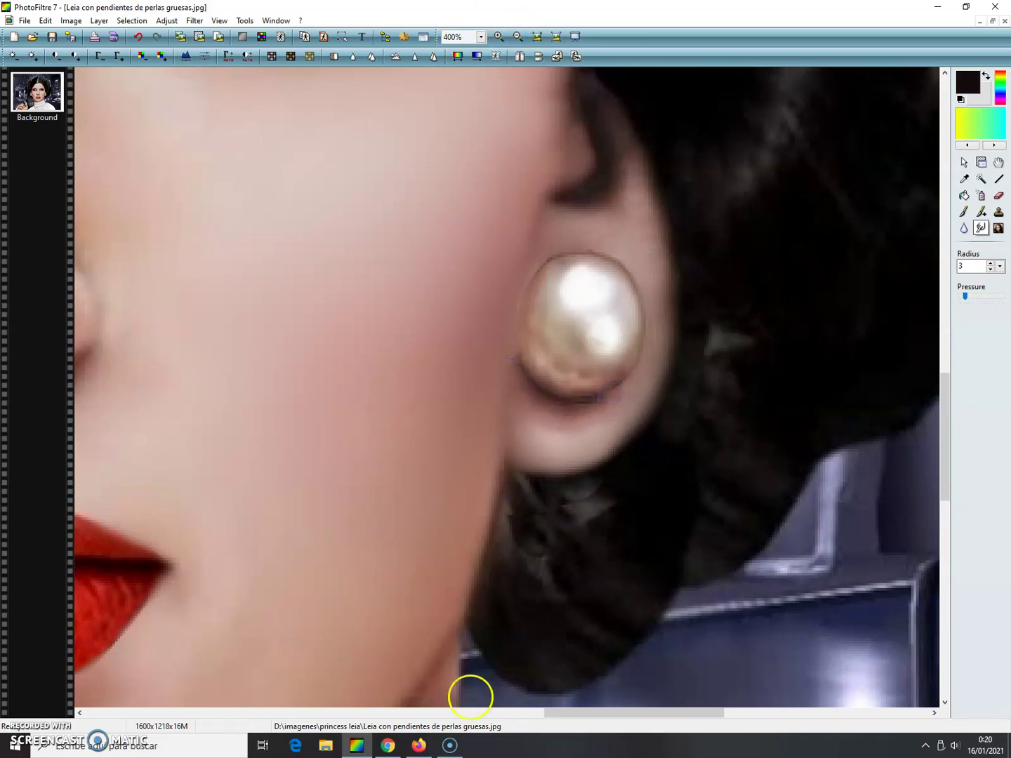
- Draw a matching near-black curve along the lower edge of the left-side pearl using the Line tool at width 2 and opacity 90
{"action": "left_click_drag", "start_coordinate": [553, 711], "coordinate": [330, 675]}
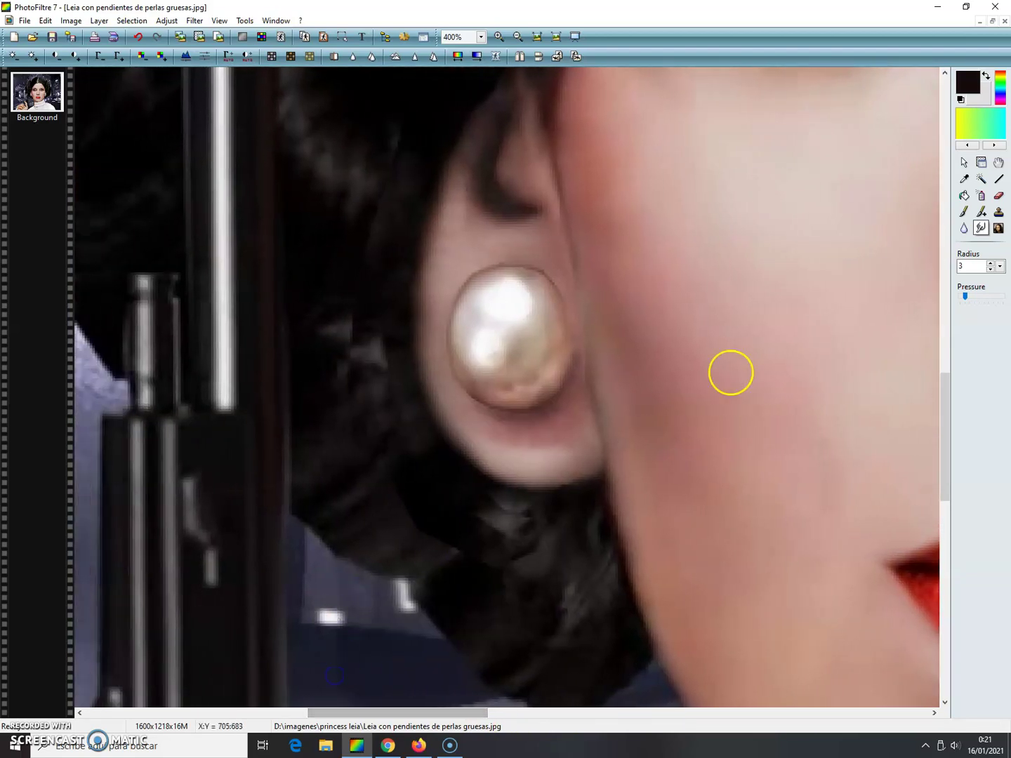
{"action": "left_click", "coordinate": [997, 181]}
{"action": "left_click_drag", "start_coordinate": [498, 411], "coordinate": [576, 372]}
{"action": "left_click", "coordinate": [498, 36]}
{"action": "left_click", "coordinate": [498, 37]}
{"action": "left_click", "coordinate": [498, 36]}
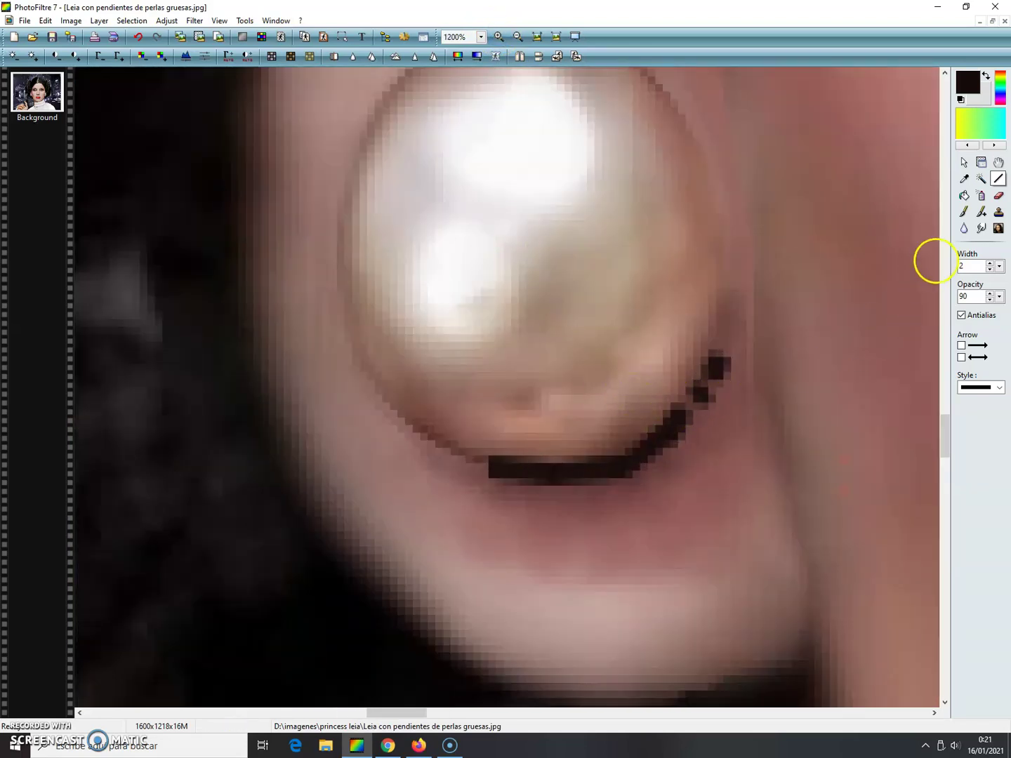
{"action": "left_click_drag", "start_coordinate": [690, 405], "coordinate": [699, 396]}
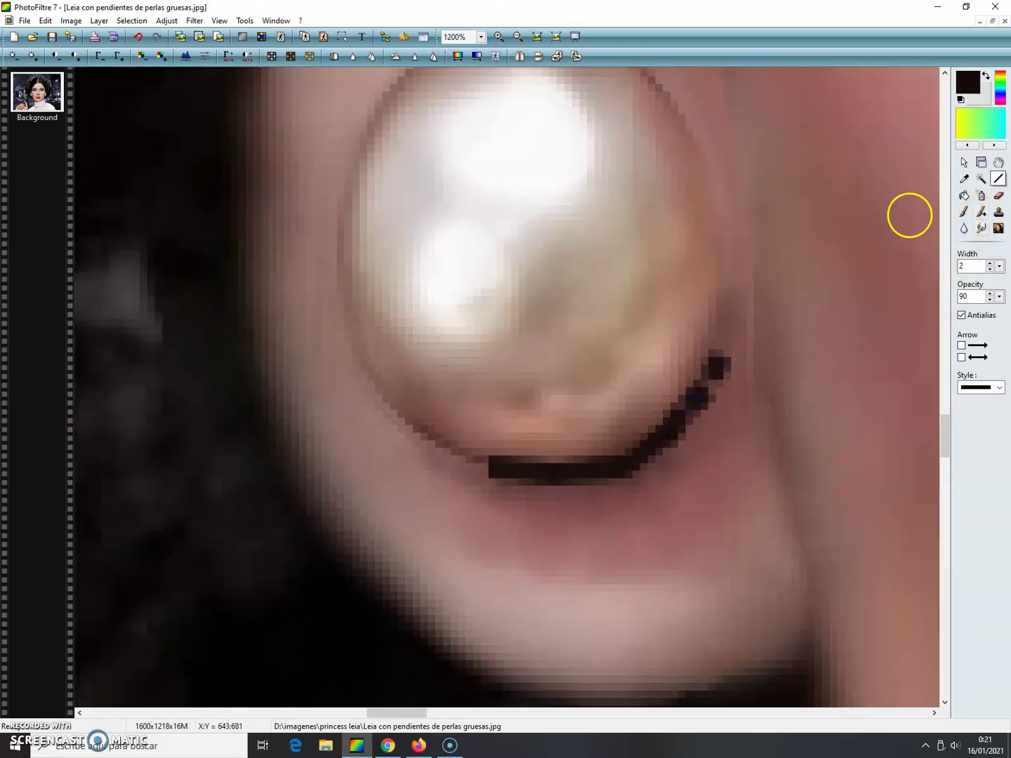
- Smudge the near-black curve beneath the left-side pearl into a soft contact shadow, using radius 3
{"action": "left_click", "coordinate": [980, 227]}
{"action": "left_click_drag", "start_coordinate": [683, 378], "coordinate": [704, 339]}
{"action": "mouse_move", "coordinate": [610, 446]}
{"action": "left_mouse_down"}
{"action": "mouse_move", "coordinate": [527, 457]}
{"action": "mouse_move", "coordinate": [506, 452]}
{"action": "mouse_move", "coordinate": [523, 447]}
{"action": "mouse_move", "coordinate": [450, 445]}
{"action": "left_mouse_up"}
{"action": "mouse_move", "coordinate": [503, 490]}
{"action": "left_mouse_down"}
{"action": "mouse_move", "coordinate": [492, 479]}
{"action": "mouse_move", "coordinate": [530, 493]}
{"action": "left_mouse_up"}
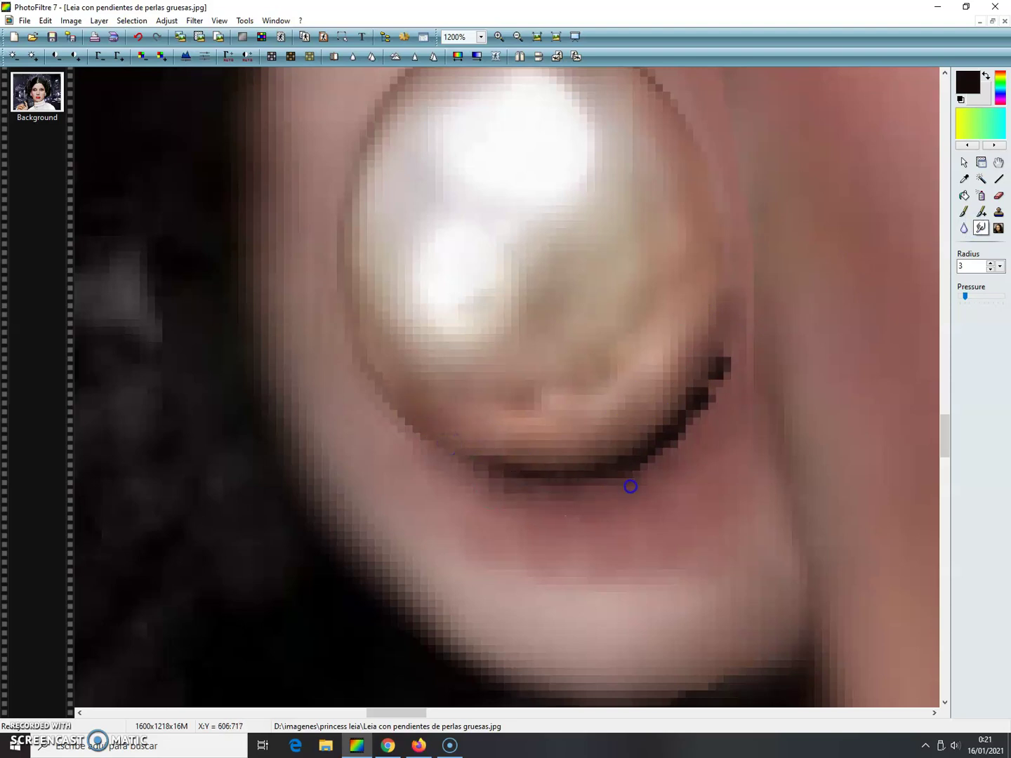
{"action": "left_click", "coordinate": [667, 450]}
{"action": "left_click_drag", "start_coordinate": [700, 413], "coordinate": [721, 376]}
{"action": "mouse_move", "coordinate": [728, 314]}
{"action": "left_mouse_down"}
{"action": "mouse_move", "coordinate": [717, 384]}
{"action": "mouse_move", "coordinate": [725, 361]}
{"action": "mouse_move", "coordinate": [706, 403]}
{"action": "left_mouse_up"}
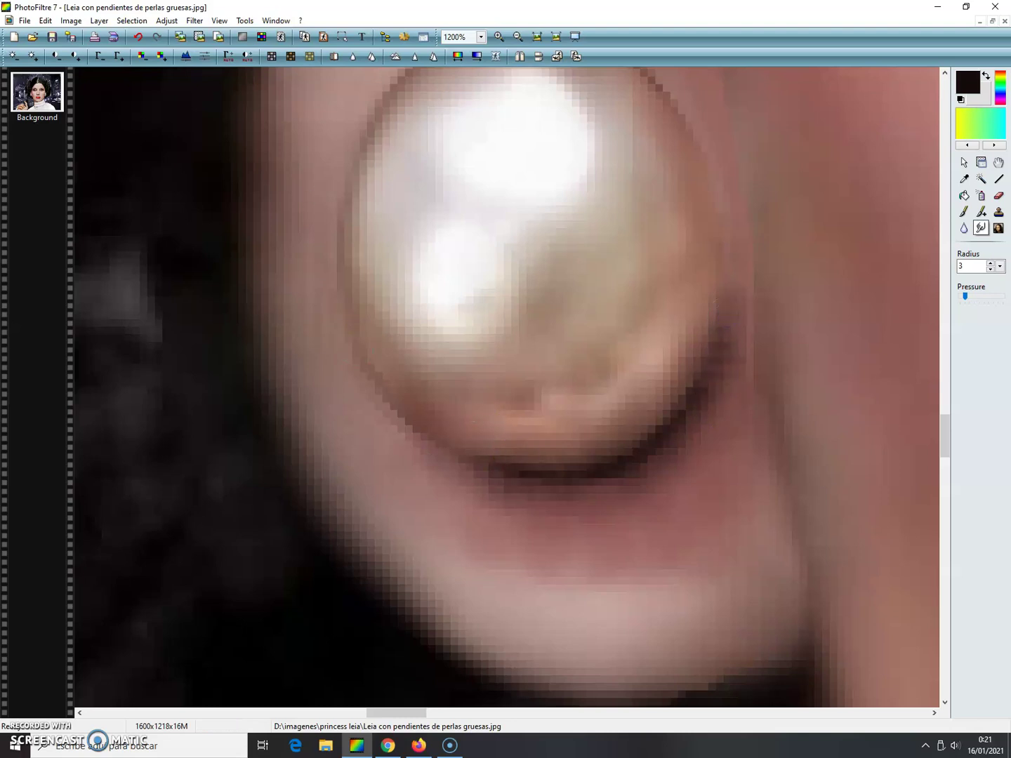
{"action": "left_click", "coordinate": [517, 37]}
{"action": "left_click", "coordinate": [518, 37]}
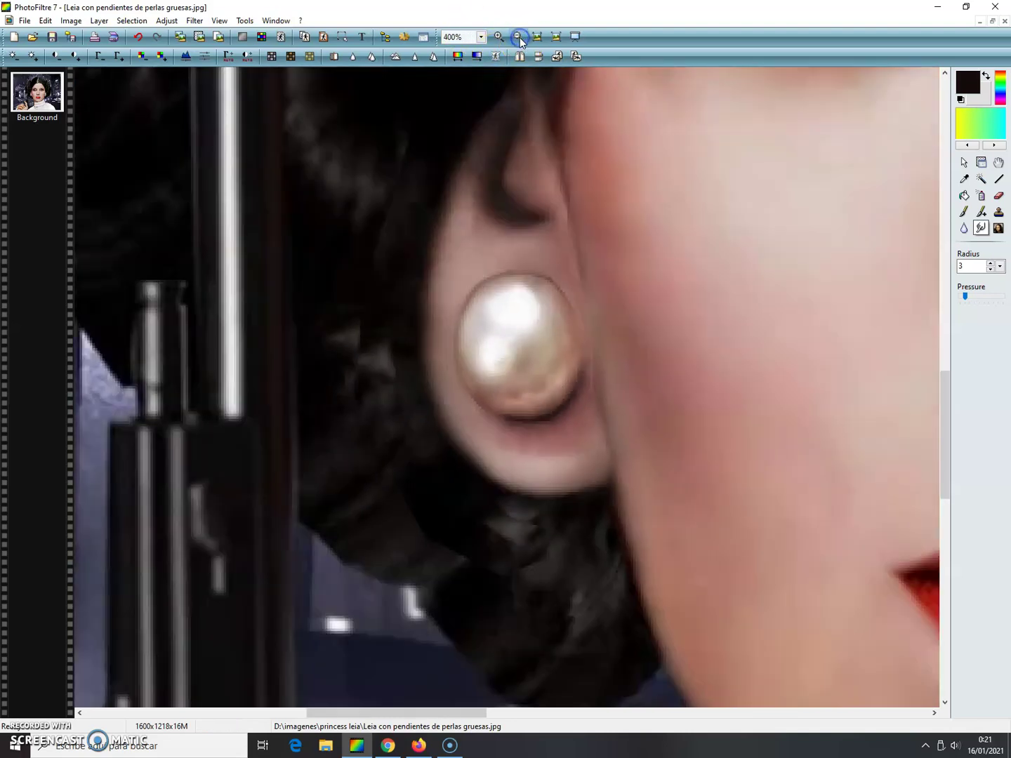
{"action": "left_click", "coordinate": [518, 38]}
{"action": "left_click", "coordinate": [518, 37]}
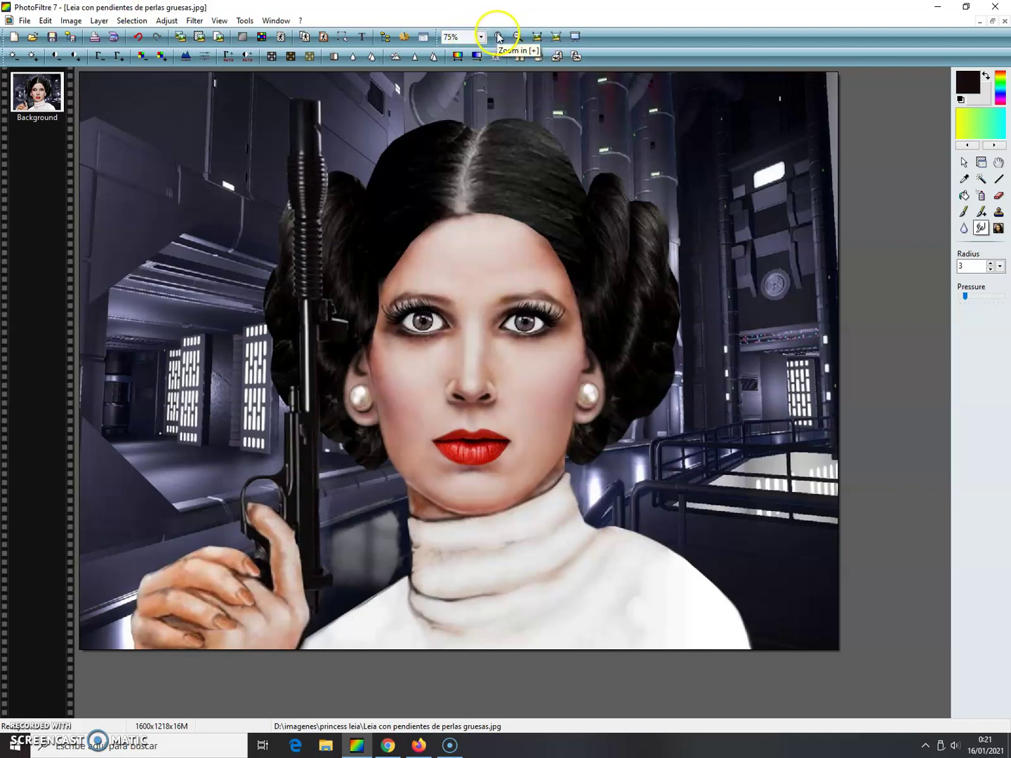
- Sample a beige tone from the left-side pearl and lighten the foreground colour to RGB 228, 220, 211
{"action": "left_click", "coordinate": [498, 37]}
{"action": "left_click", "coordinate": [497, 36]}
{"action": "left_click", "coordinate": [497, 36]}
{"action": "left_click", "coordinate": [498, 37]}
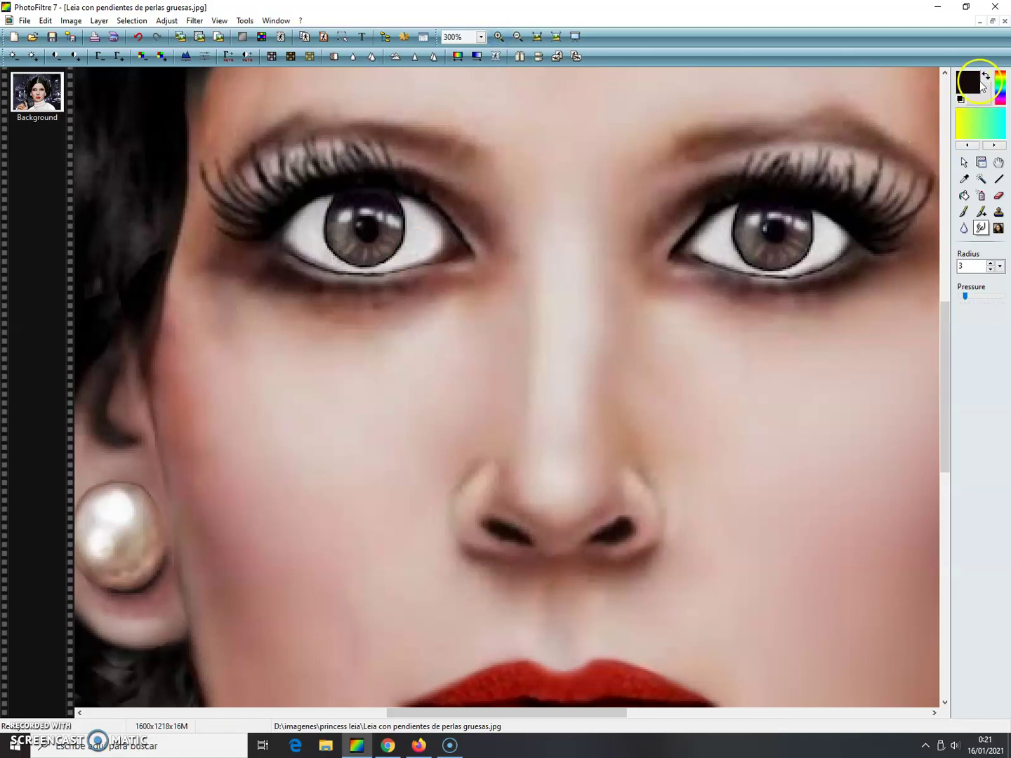
{"action": "left_click", "coordinate": [986, 76]}
{"action": "left_click", "coordinate": [968, 83]}
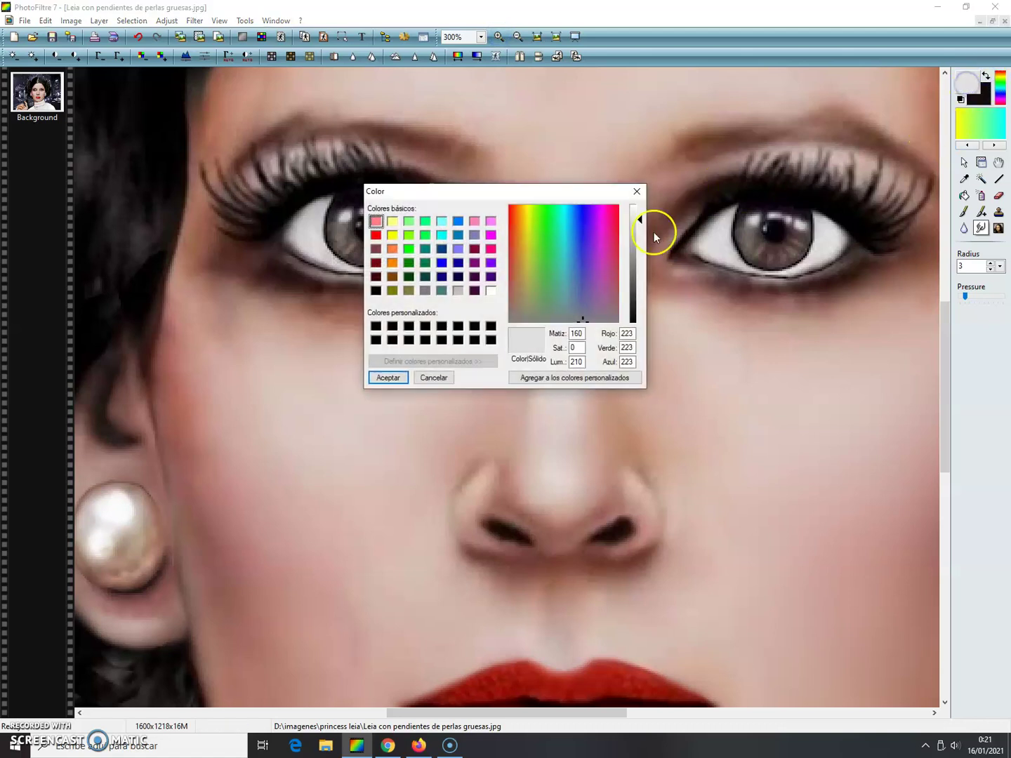
{"action": "left_click", "coordinate": [429, 377]}
{"action": "left_click", "coordinate": [965, 180]}
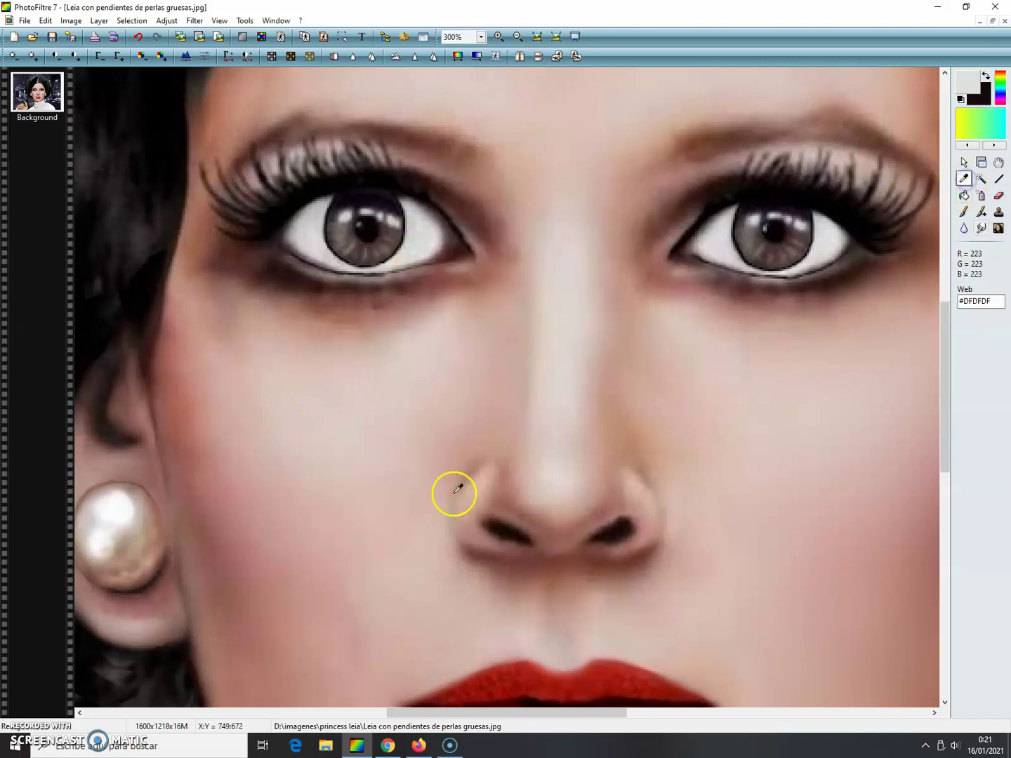
{"action": "left_click", "coordinate": [140, 547]}
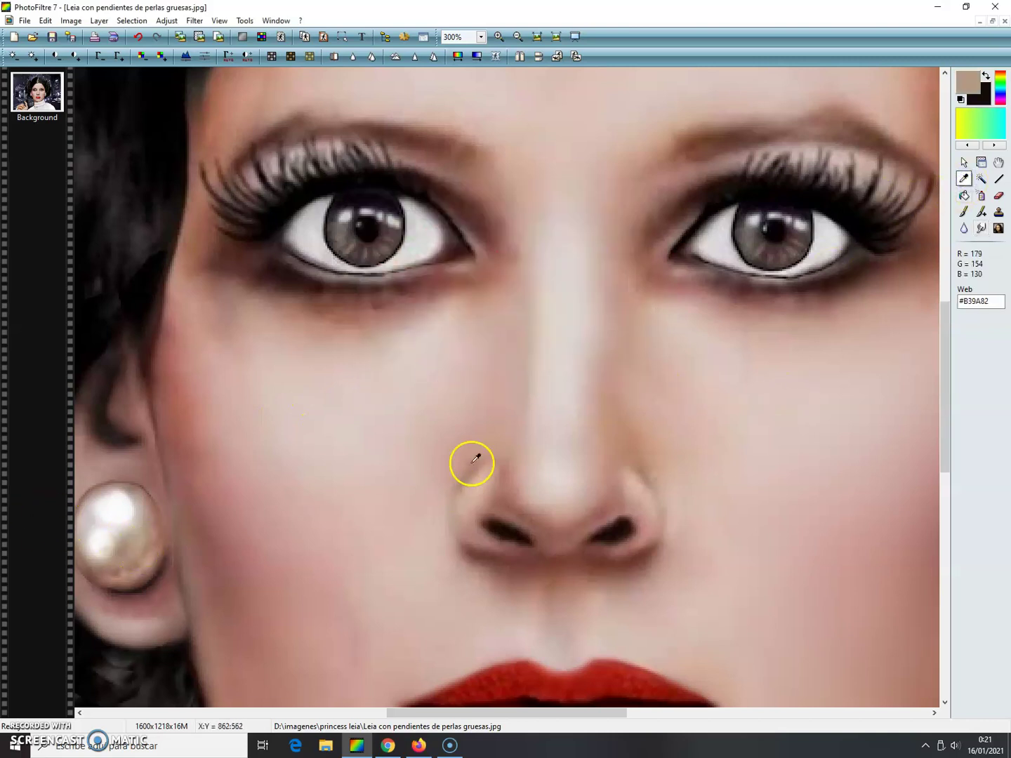
{"action": "left_click", "coordinate": [966, 82]}
{"action": "left_click_drag", "start_coordinate": [639, 251], "coordinate": [638, 225]}
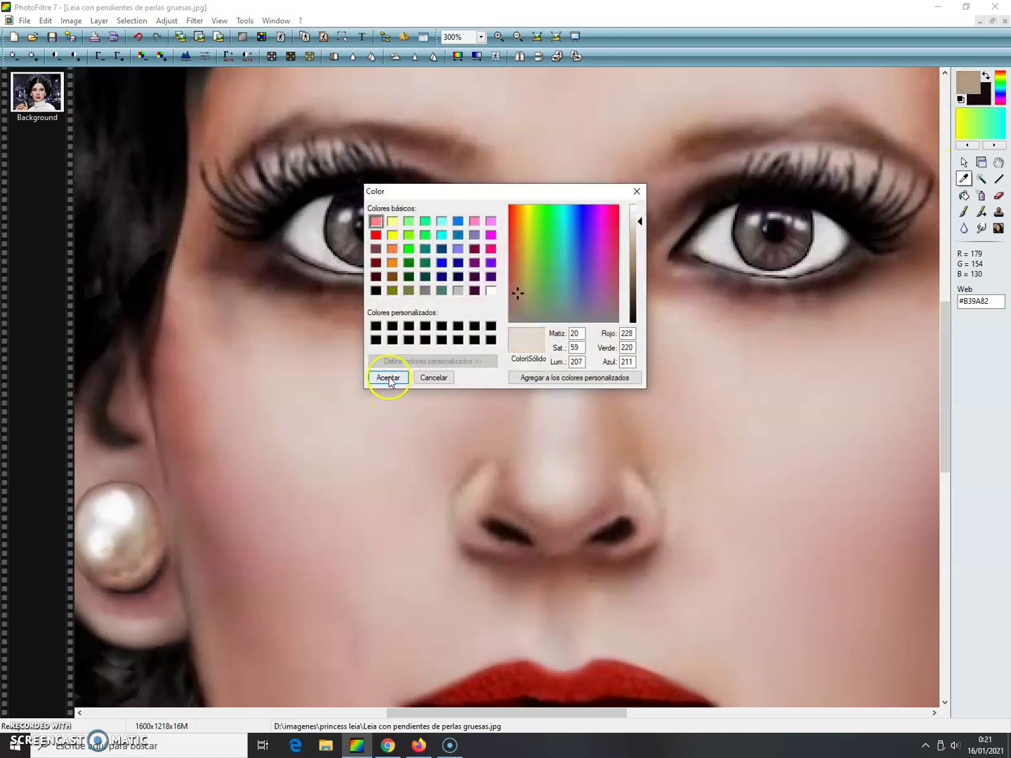
{"action": "left_click", "coordinate": [388, 378]}
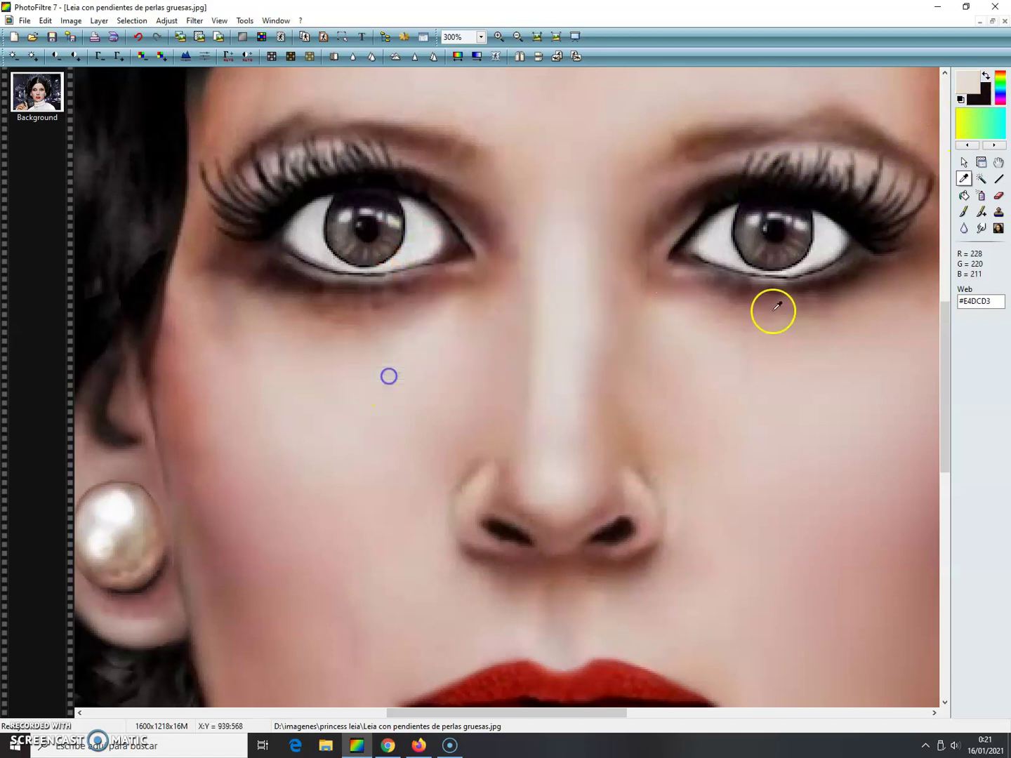
- Draw short light beige highlights on the lower part of both pearls using the Line tool at width 2 and opacity 90
{"action": "left_click", "coordinate": [996, 180]}
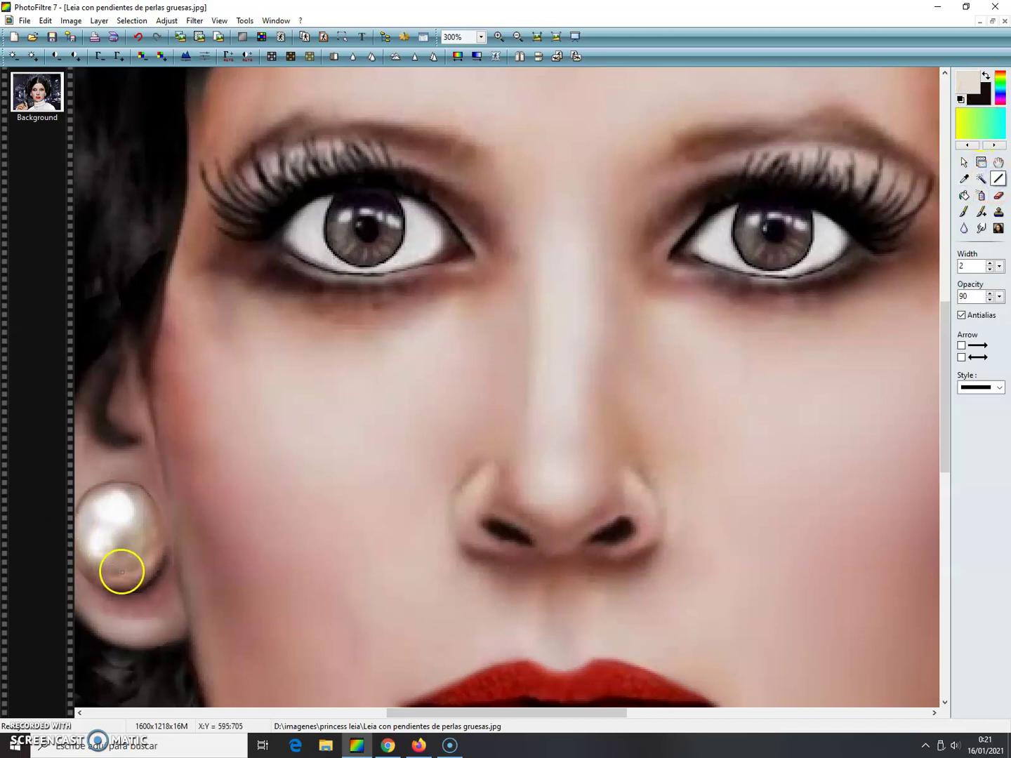
{"action": "left_click_drag", "start_coordinate": [124, 570], "coordinate": [149, 551]}
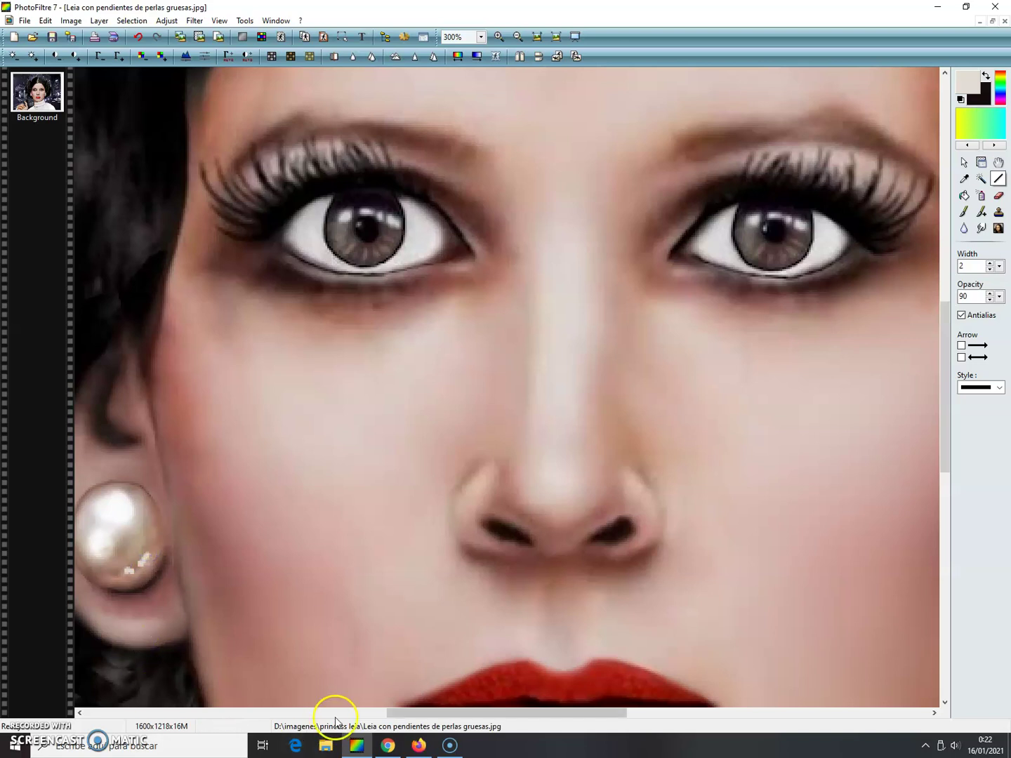
{"action": "left_click_drag", "start_coordinate": [408, 717], "coordinate": [570, 711]}
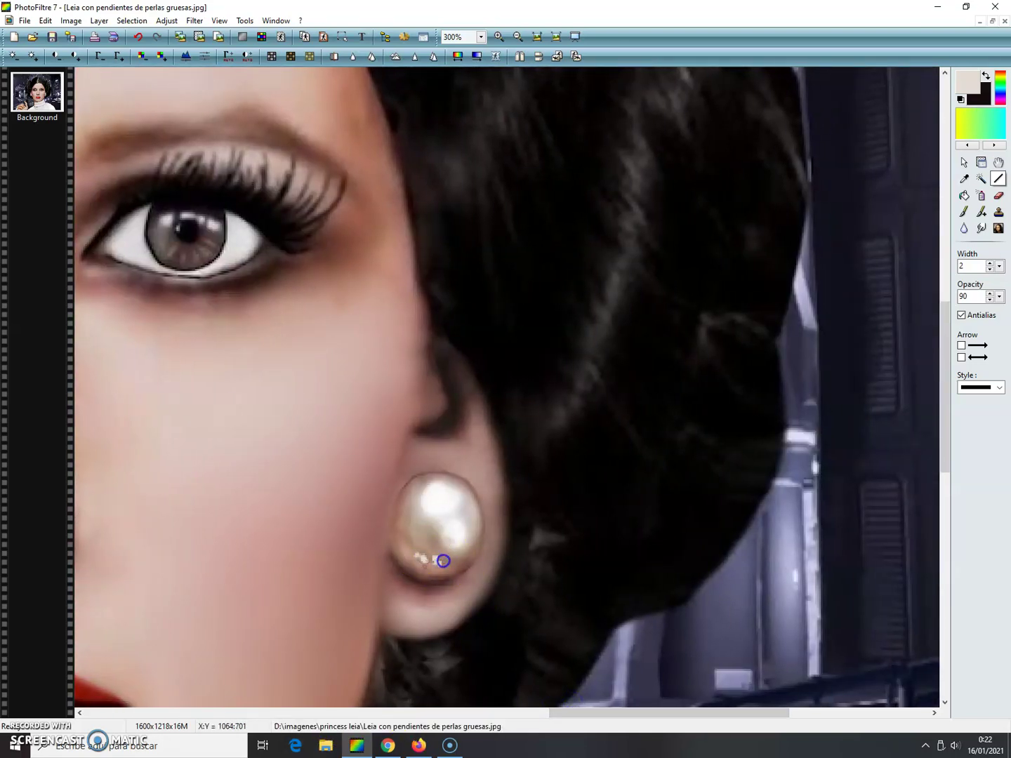
{"action": "left_click_drag", "start_coordinate": [408, 554], "coordinate": [406, 548]}
- Blend the light beige highlights into the surface of both pearls by smudging them at radius 4
{"action": "left_click_drag", "start_coordinate": [600, 713], "coordinate": [357, 713]}
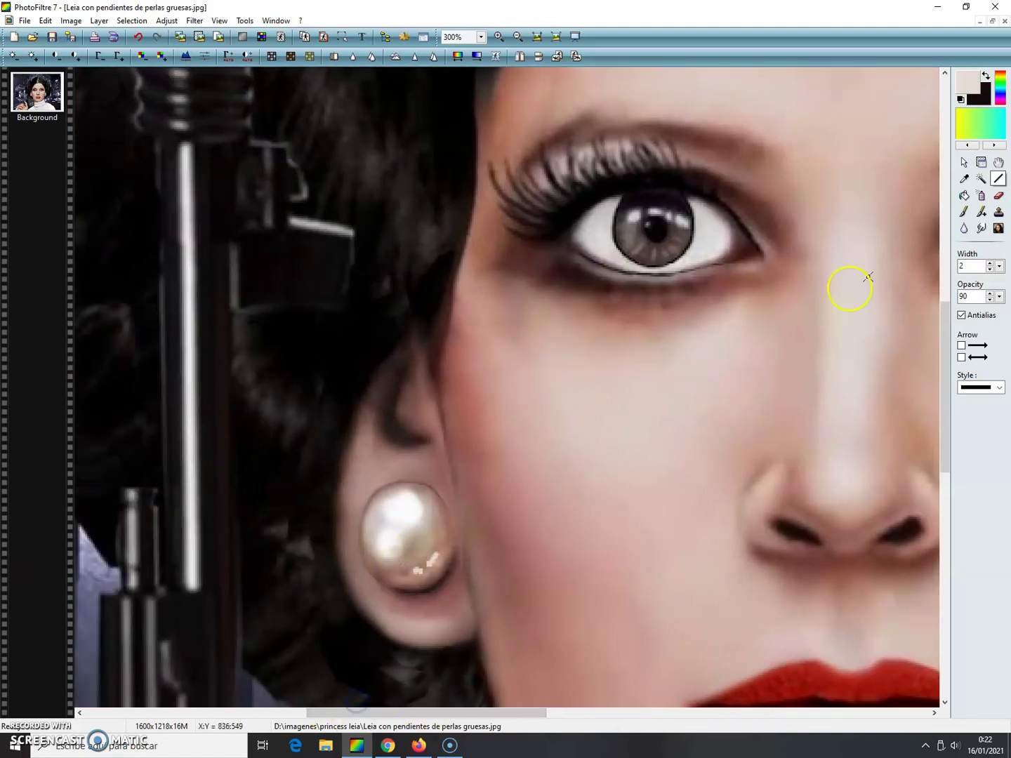
{"action": "left_click", "coordinate": [980, 227]}
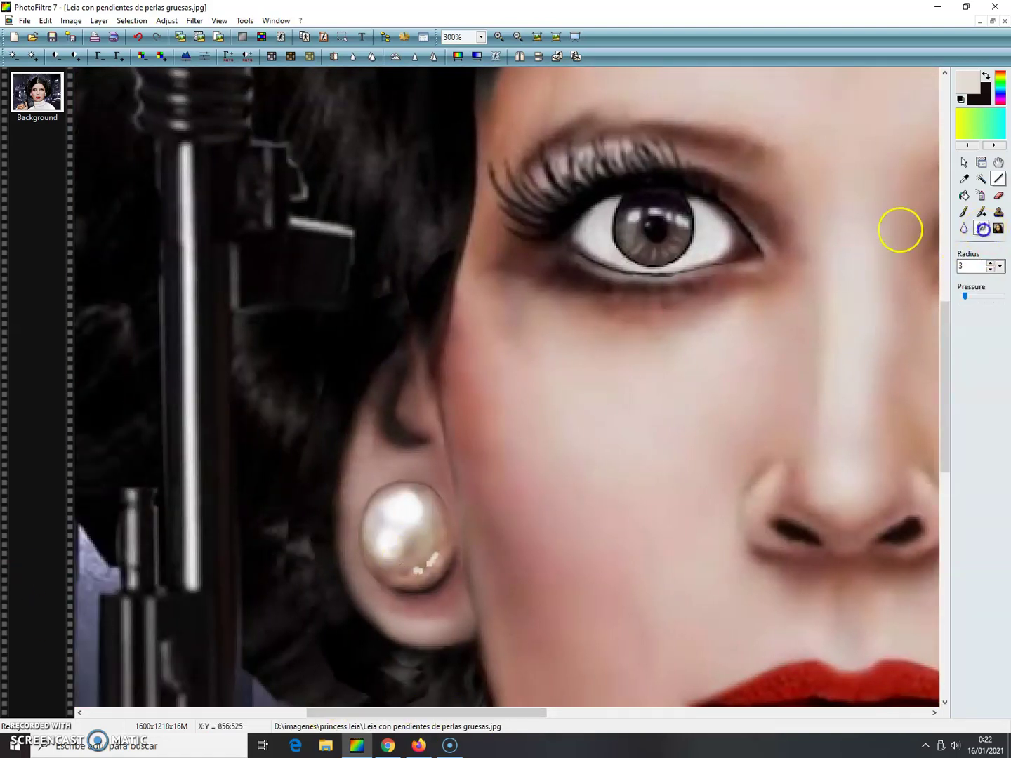
{"action": "left_click", "coordinate": [498, 37]}
{"action": "left_click", "coordinate": [498, 37]}
{"action": "mouse_move", "coordinate": [945, 369]}
{"action": "left_mouse_down"}
{"action": "mouse_move", "coordinate": [944, 348]}
{"action": "mouse_move", "coordinate": [945, 377]}
{"action": "left_mouse_up"}
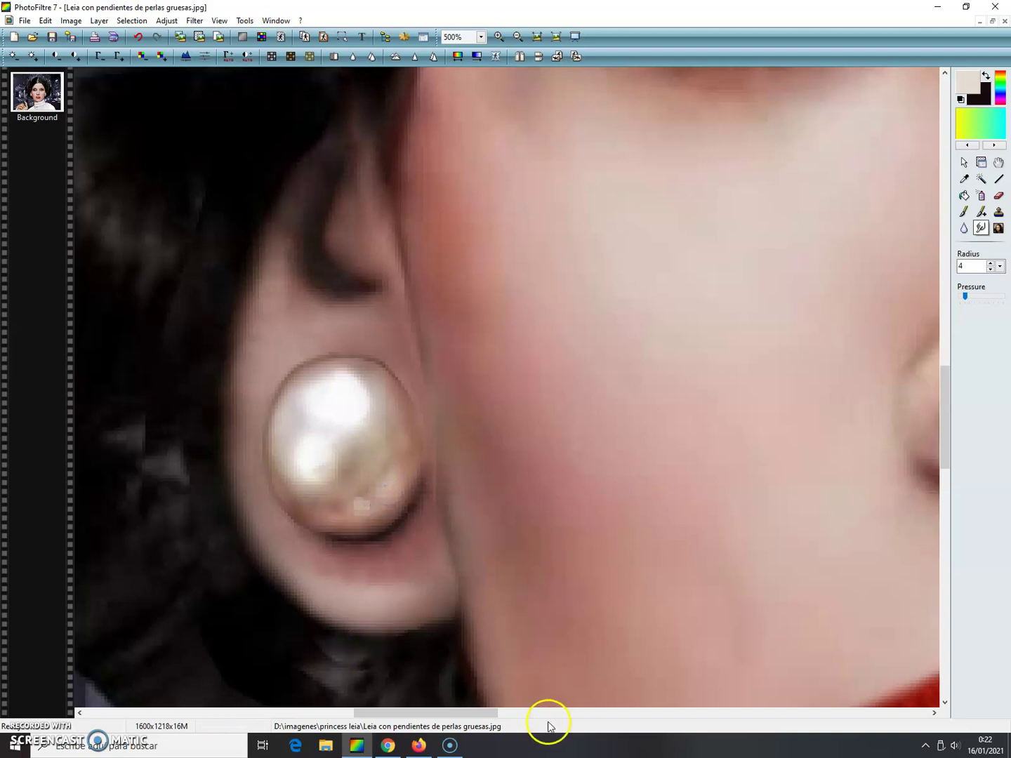
{"action": "mouse_move", "coordinate": [480, 711]}
{"action": "left_mouse_down"}
{"action": "mouse_move", "coordinate": [639, 690]}
{"action": "mouse_move", "coordinate": [676, 702]}
{"action": "left_mouse_up"}
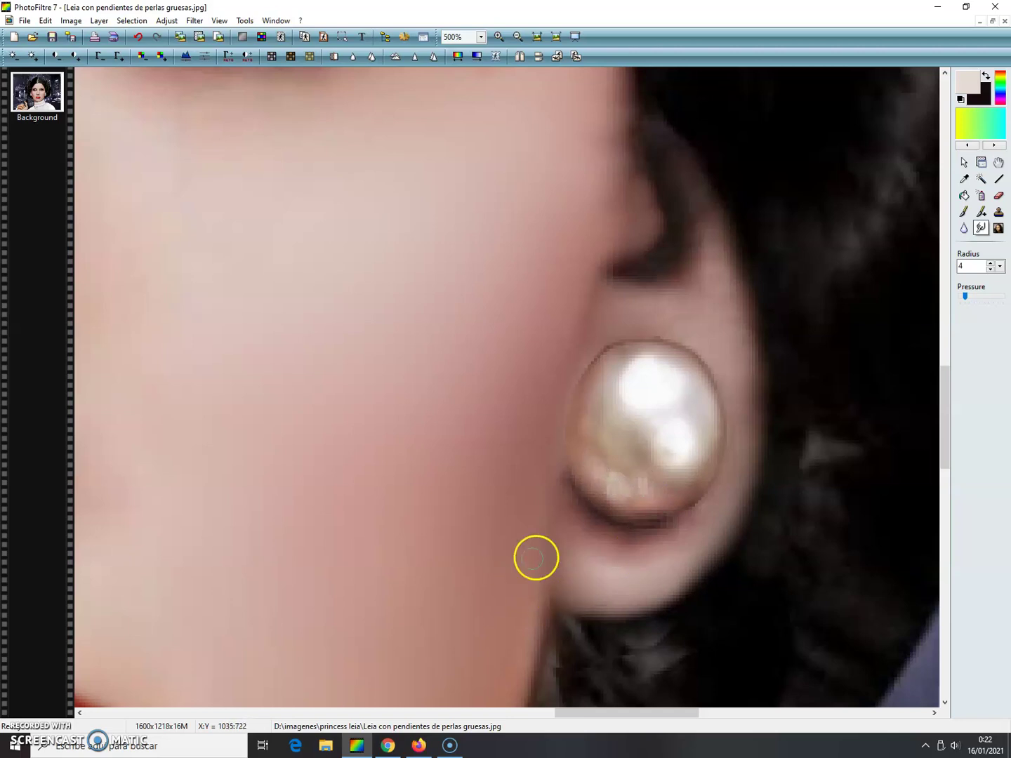
- Outline the face-side edge of both pearls with near-black lines at width 1 and opacity 71
{"action": "left_click_drag", "start_coordinate": [688, 714], "coordinate": [485, 693]}
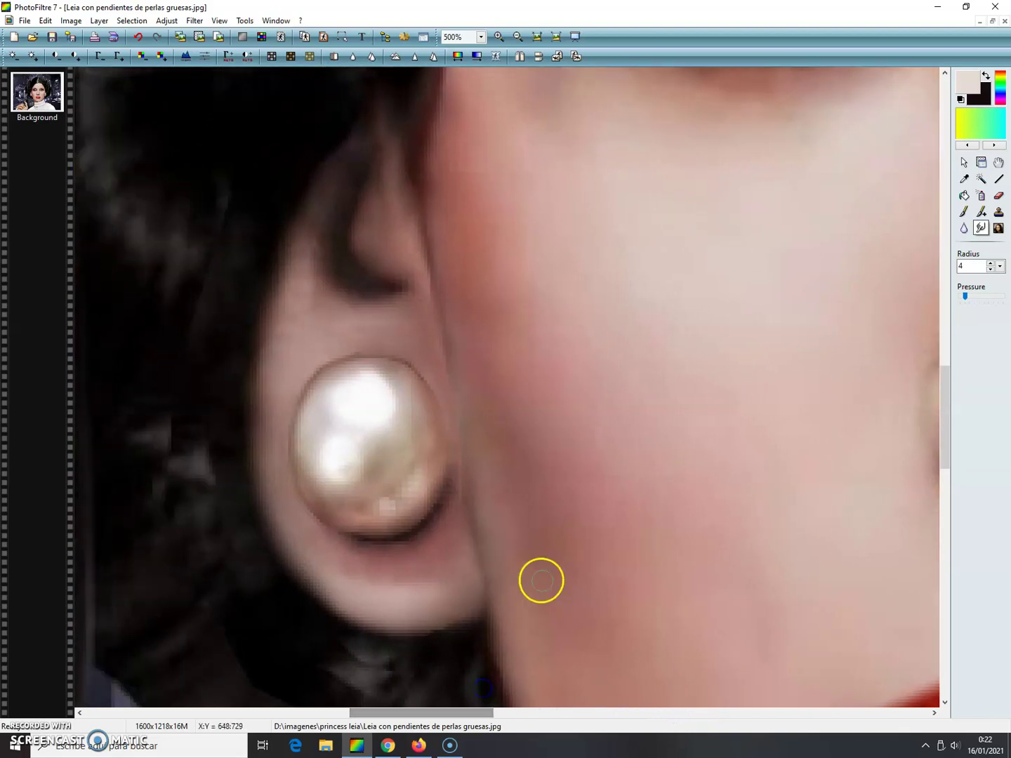
{"action": "left_click", "coordinate": [997, 180]}
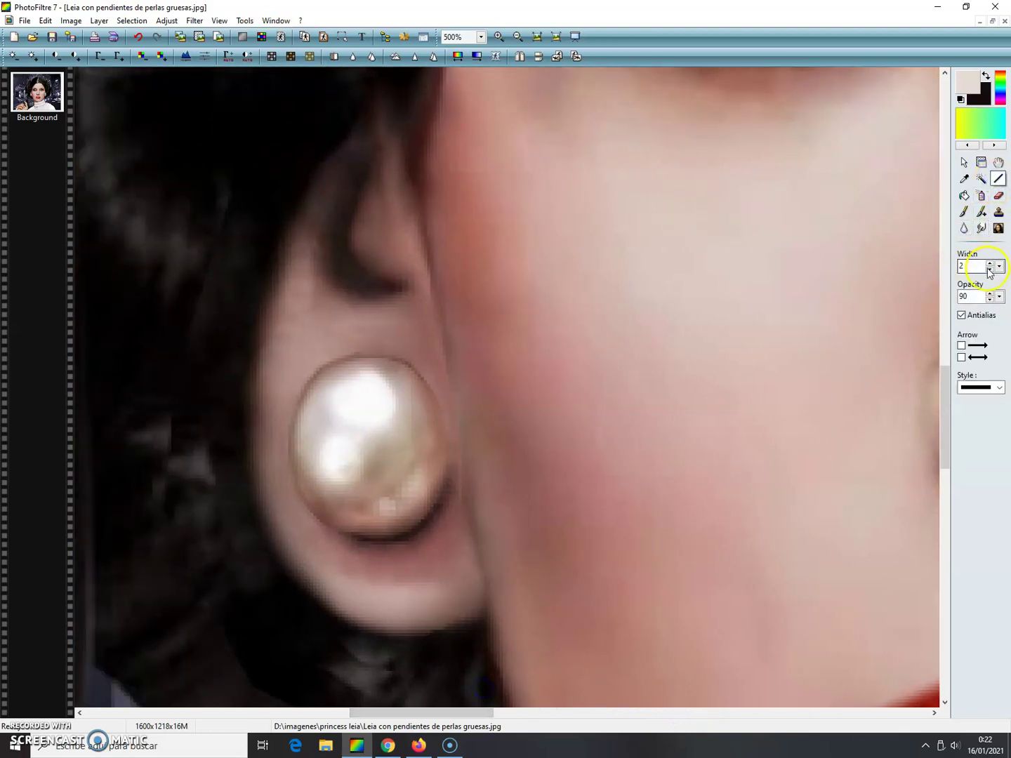
{"action": "left_click", "coordinate": [989, 300]}
{"action": "left_click", "coordinate": [986, 75]}
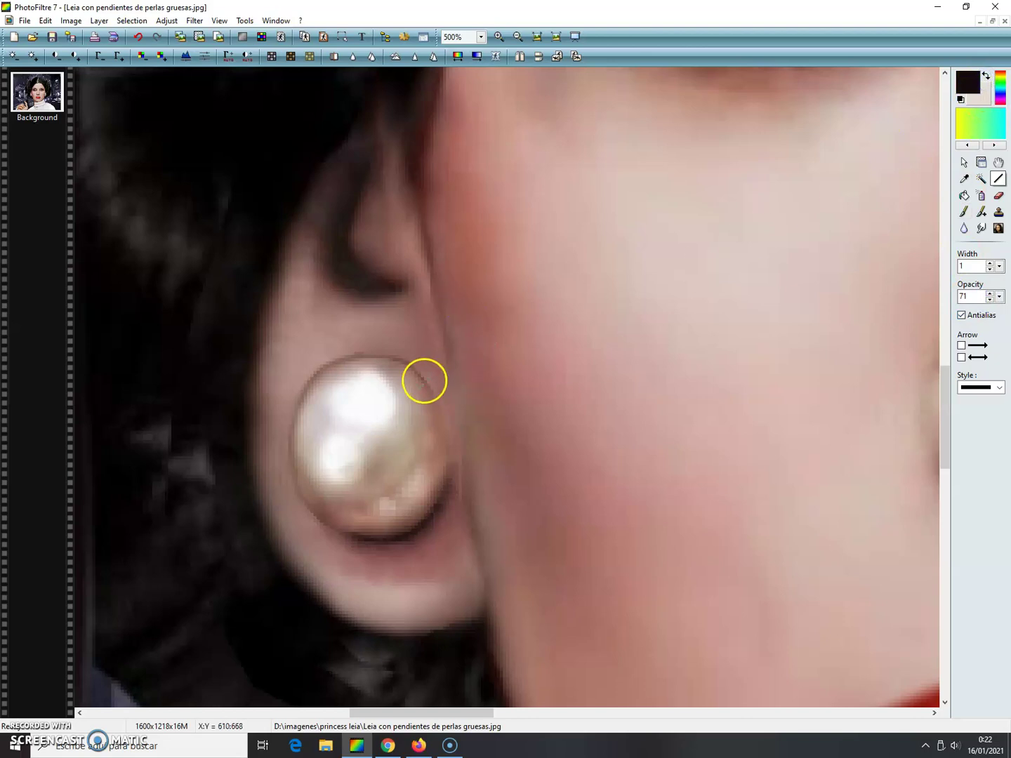
{"action": "mouse_move", "coordinate": [424, 383]}
{"action": "left_mouse_down"}
{"action": "mouse_move", "coordinate": [445, 420]}
{"action": "mouse_move", "coordinate": [448, 475]}
{"action": "left_mouse_up"}
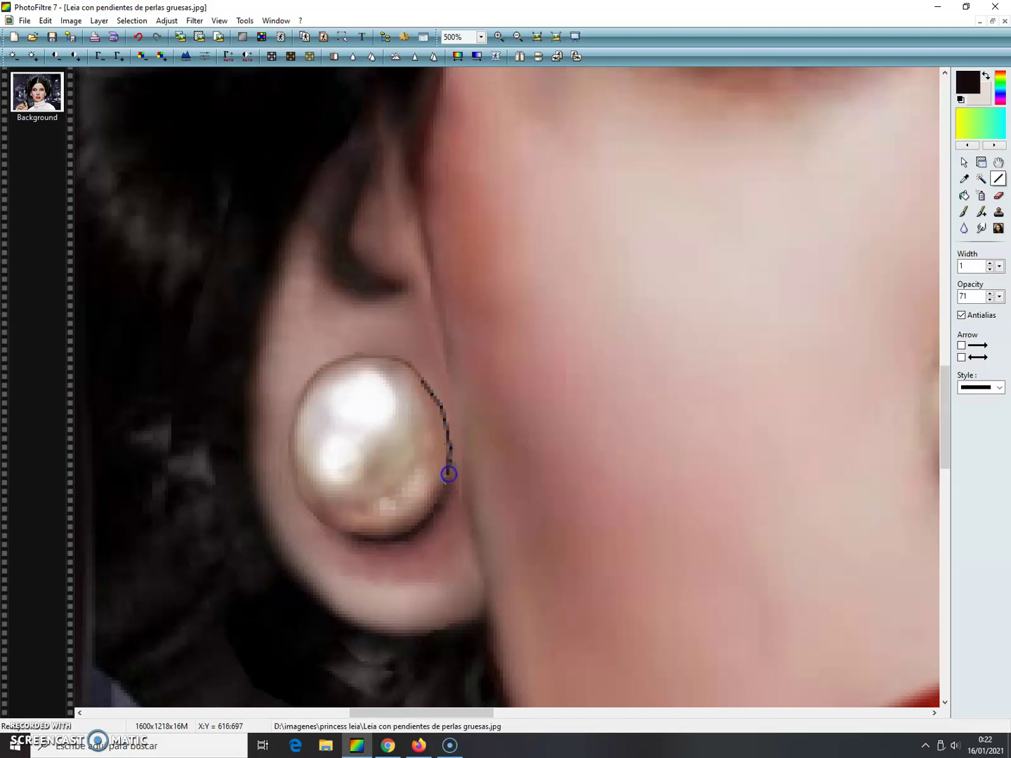
{"action": "left_click_drag", "start_coordinate": [482, 714], "coordinate": [678, 713]}
{"action": "mouse_move", "coordinate": [622, 468]}
{"action": "left_mouse_down"}
{"action": "mouse_move", "coordinate": [630, 388]}
{"action": "mouse_move", "coordinate": [660, 349]}
{"action": "left_mouse_up"}
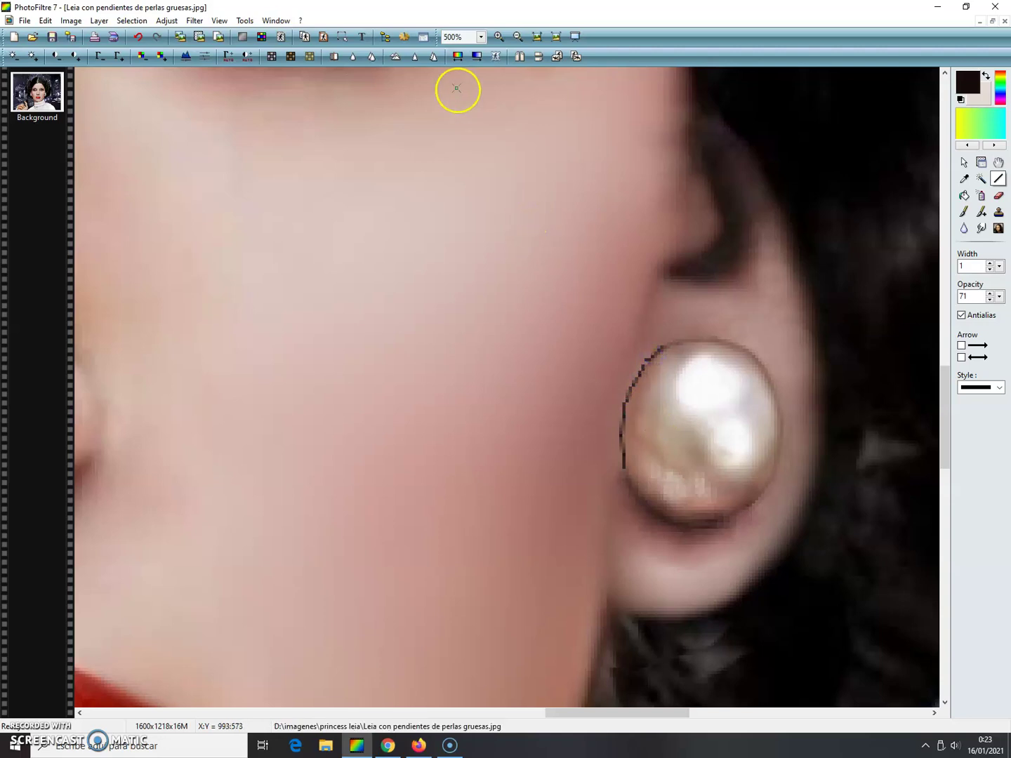
- Blend the near-black face-side outlines of both pearls into the surrounding skin by smudging them at radius 3
{"action": "left_click", "coordinate": [497, 37]}
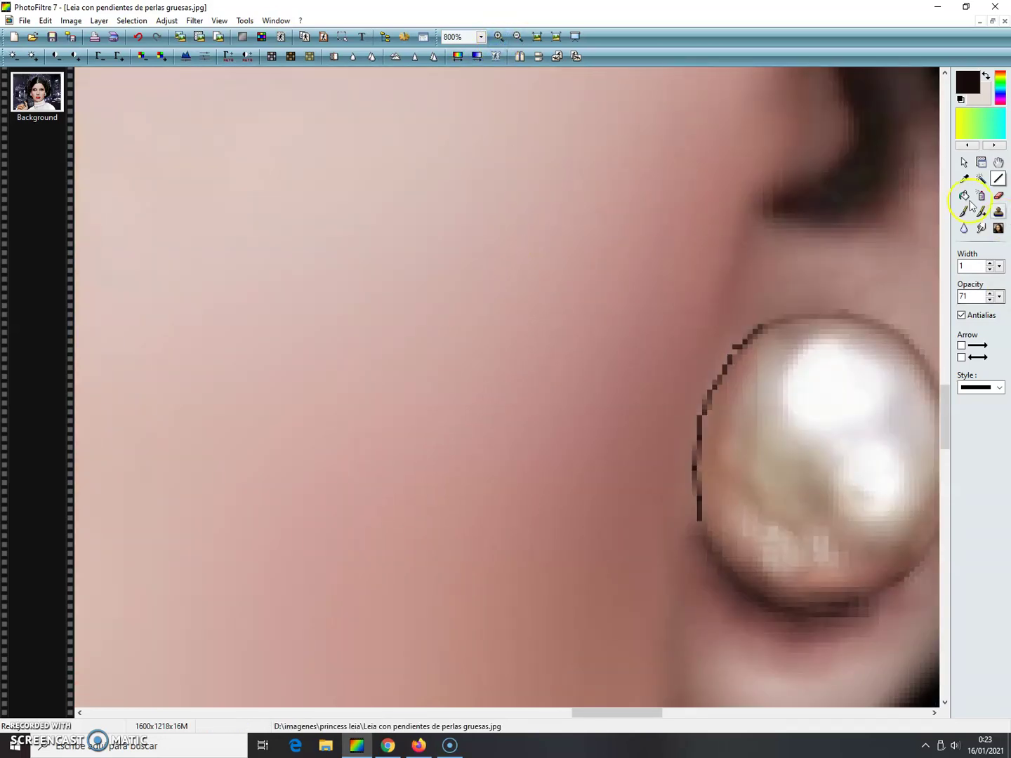
{"action": "left_click", "coordinate": [981, 229]}
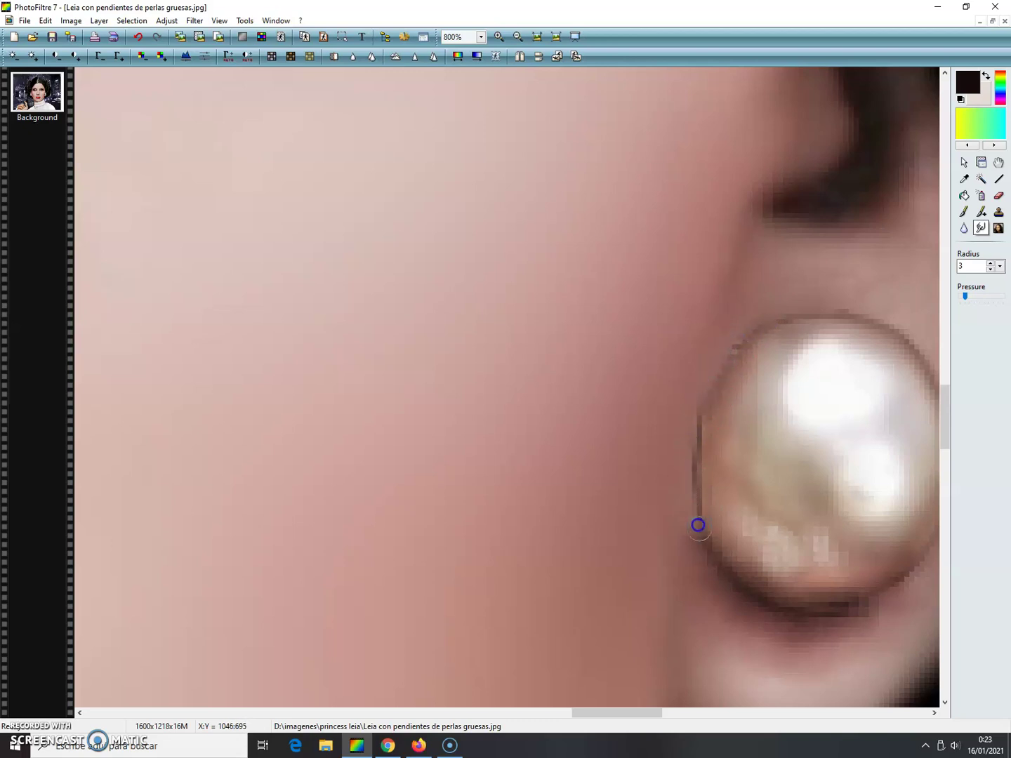
{"action": "left_click_drag", "start_coordinate": [694, 478], "coordinate": [729, 372]}
{"action": "left_click_drag", "start_coordinate": [627, 712], "coordinate": [405, 713]}
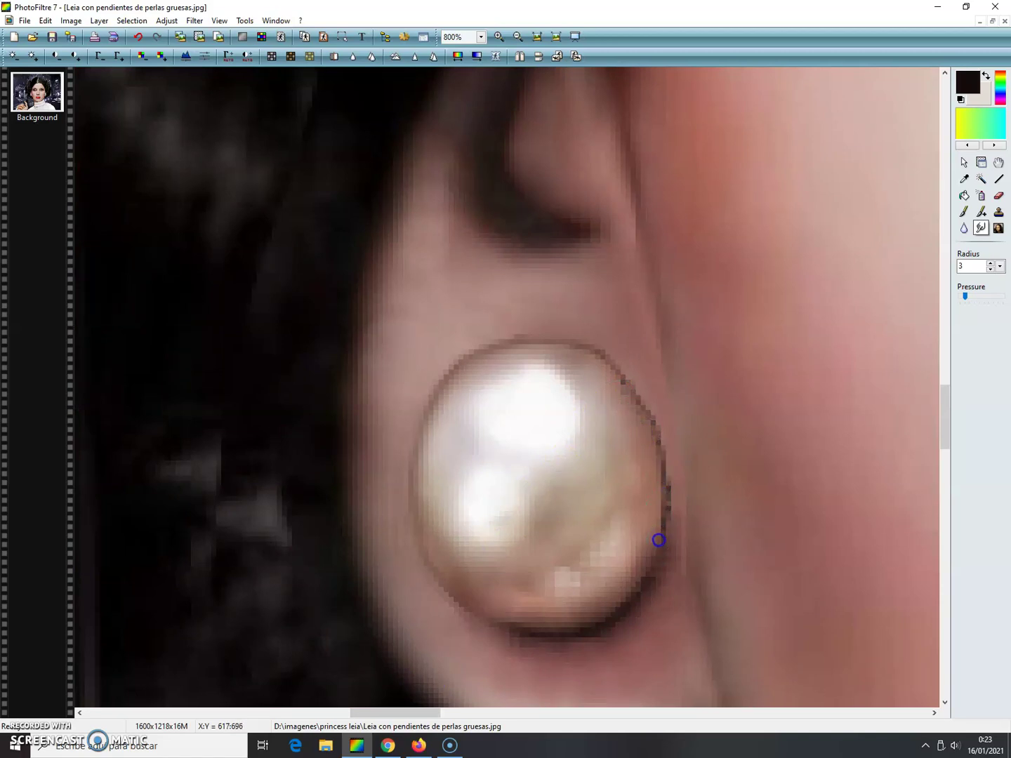
{"action": "left_click_drag", "start_coordinate": [652, 415], "coordinate": [611, 361]}
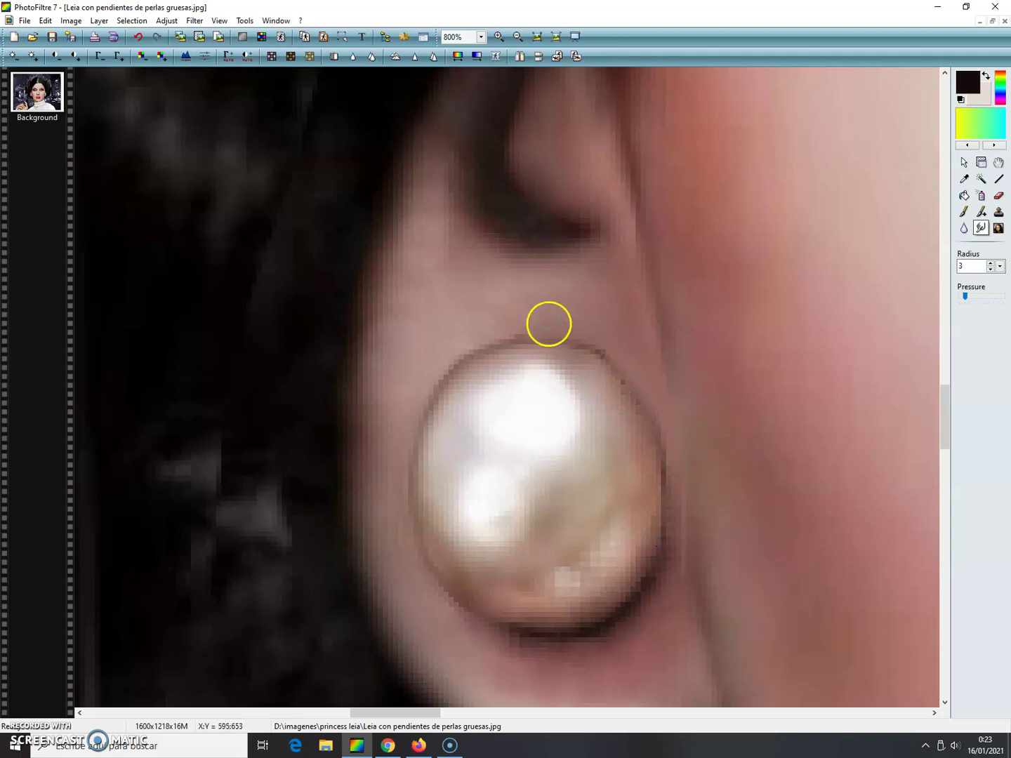
- Sample a pinkish skin tone and paint over the reddish lobe area below the left-side pearl with a soft brush at radius 9
{"action": "left_click", "coordinate": [986, 76]}
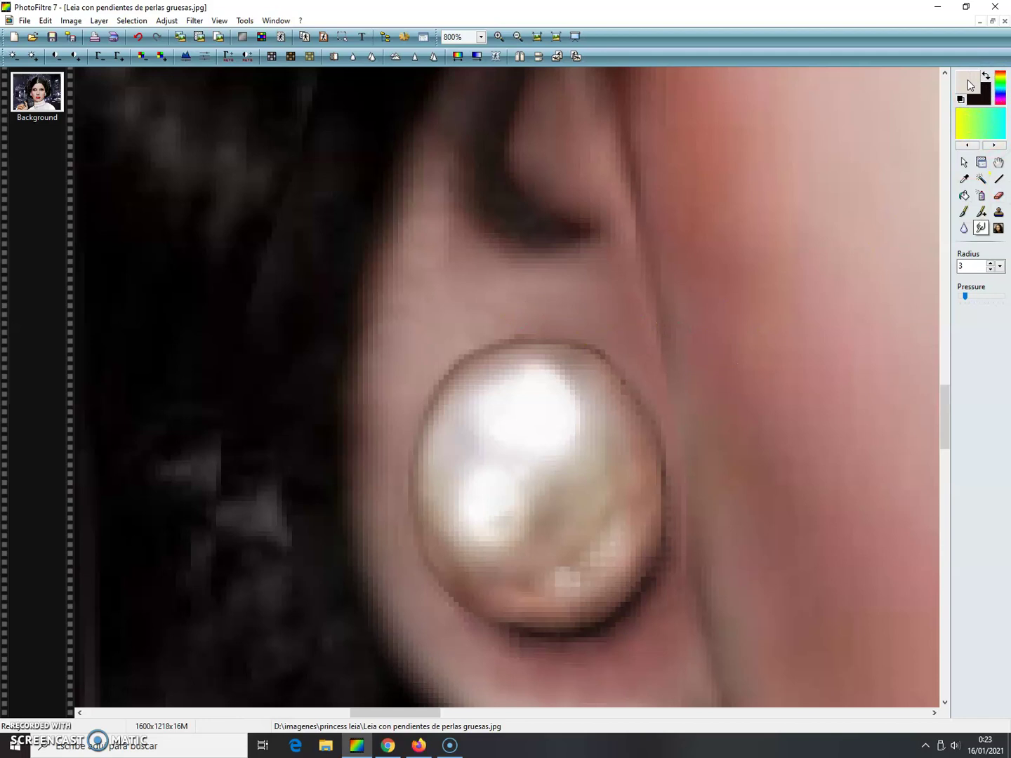
{"action": "left_click", "coordinate": [964, 178]}
{"action": "left_click_drag", "start_coordinate": [643, 281], "coordinate": [829, 232]}
{"action": "left_click", "coordinate": [964, 211]}
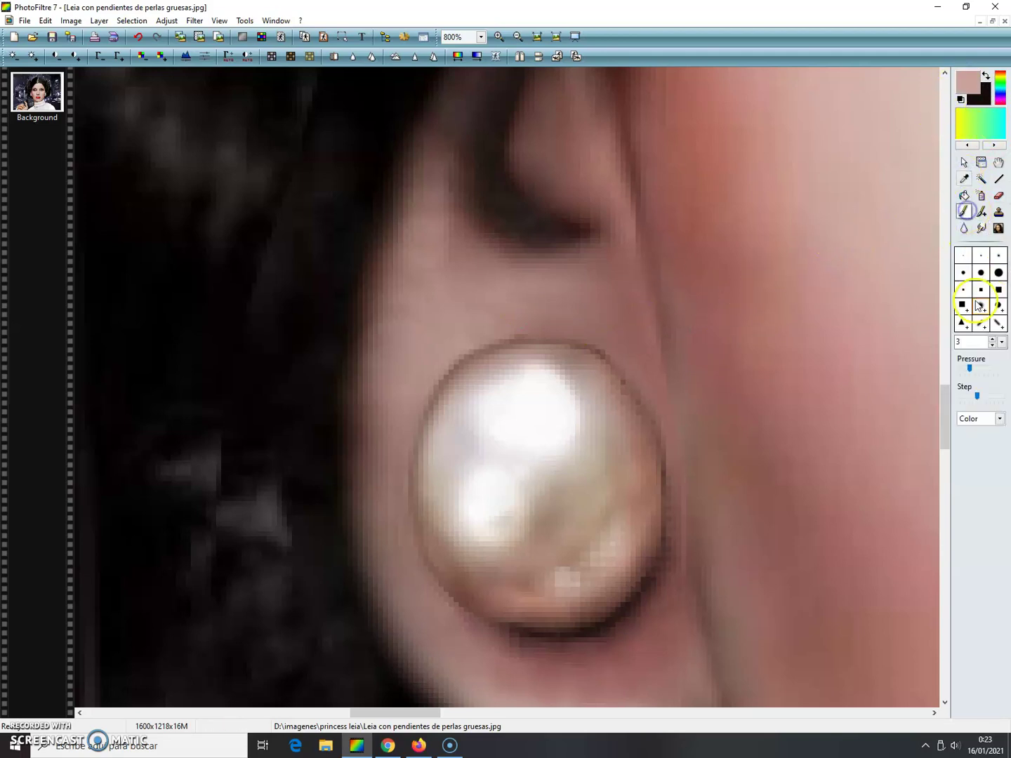
{"action": "left_click_drag", "start_coordinate": [945, 410], "coordinate": [946, 419]}
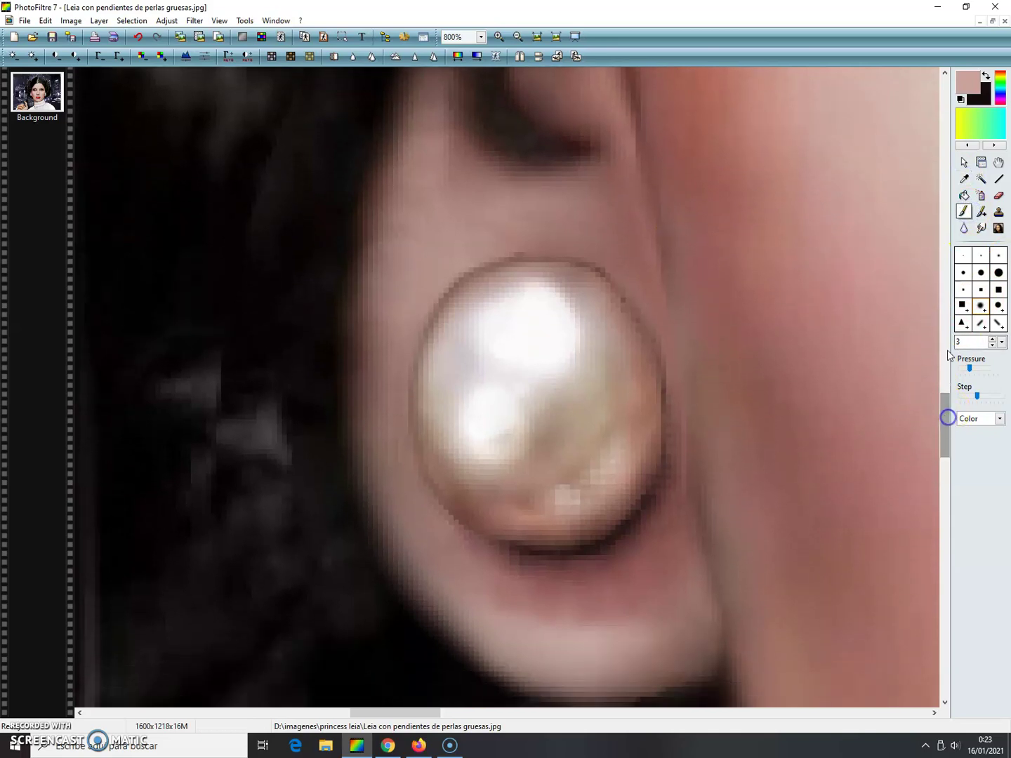
{"action": "left_click", "coordinate": [985, 367]}
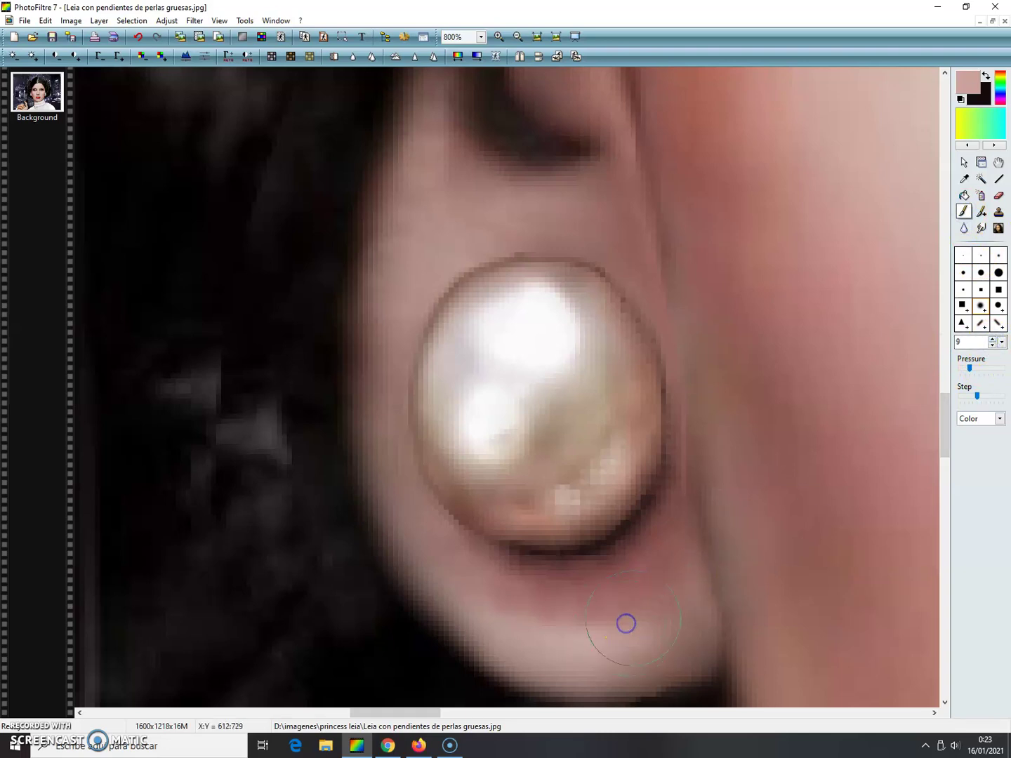
{"action": "left_click_drag", "start_coordinate": [593, 625], "coordinate": [608, 624]}
{"action": "left_click", "coordinate": [610, 621]}
{"action": "left_click_drag", "start_coordinate": [520, 632], "coordinate": [572, 632]}
{"action": "left_click", "coordinate": [626, 616]}
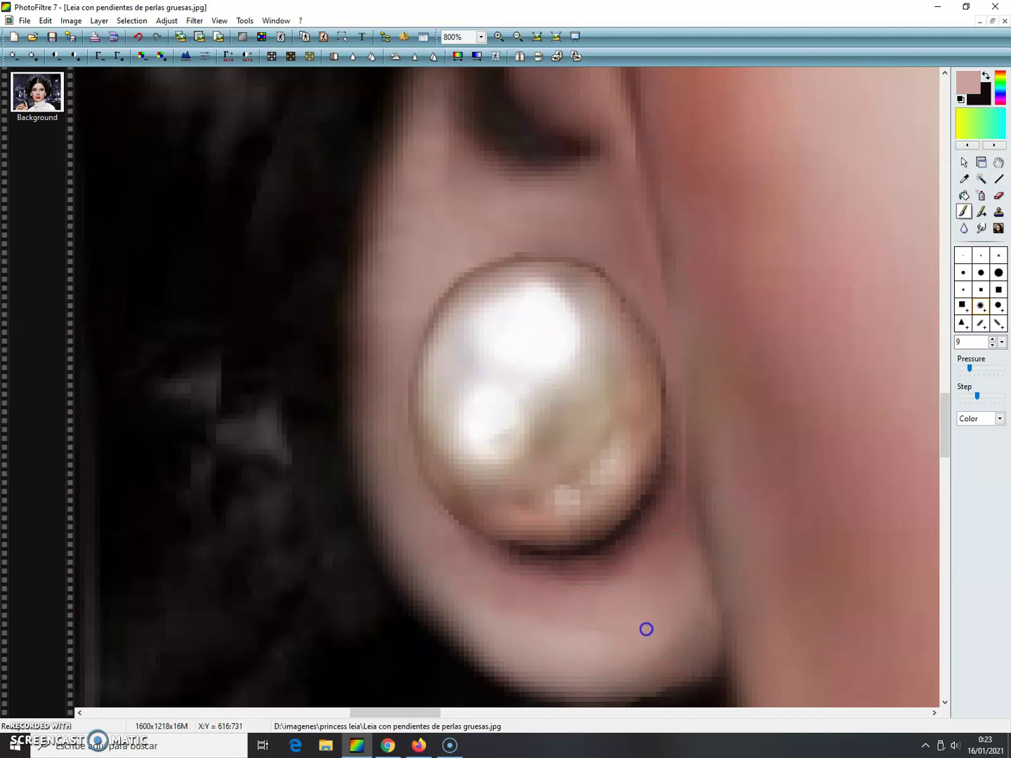
{"action": "left_click", "coordinate": [637, 620]}
{"action": "left_click", "coordinate": [607, 639]}
- Even out the skin above the left-side pearl with the same pinkish tone
{"action": "left_click", "coordinate": [519, 187]}
{"action": "left_click", "coordinate": [441, 222]}
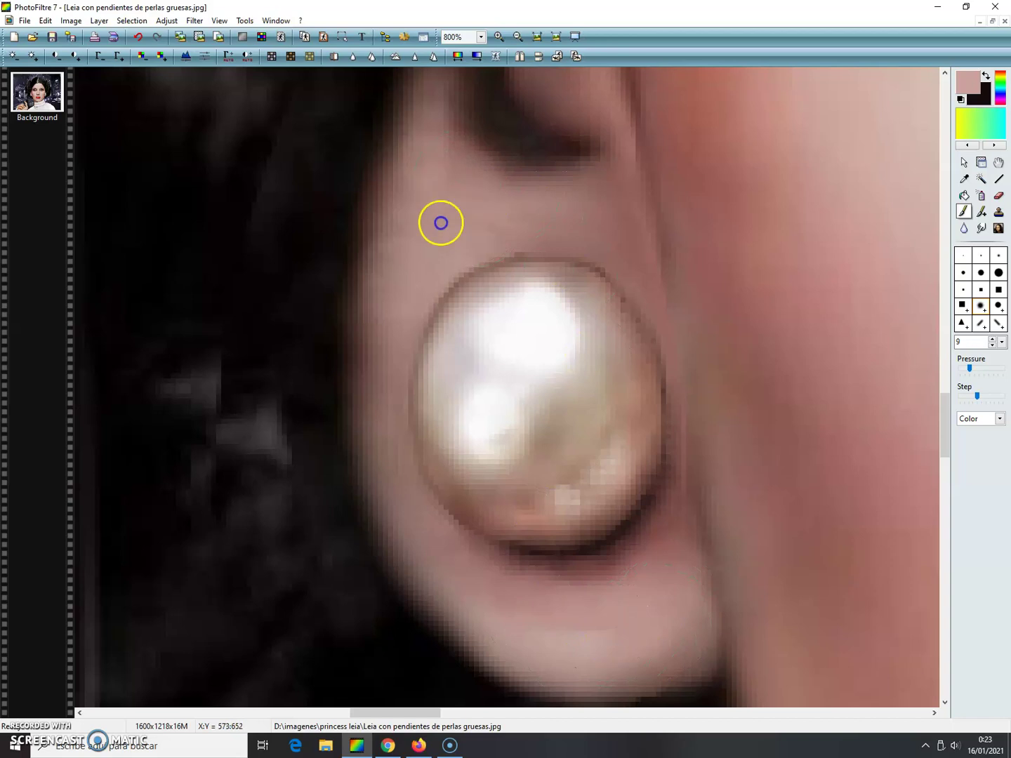
{"action": "left_click", "coordinate": [456, 196]}
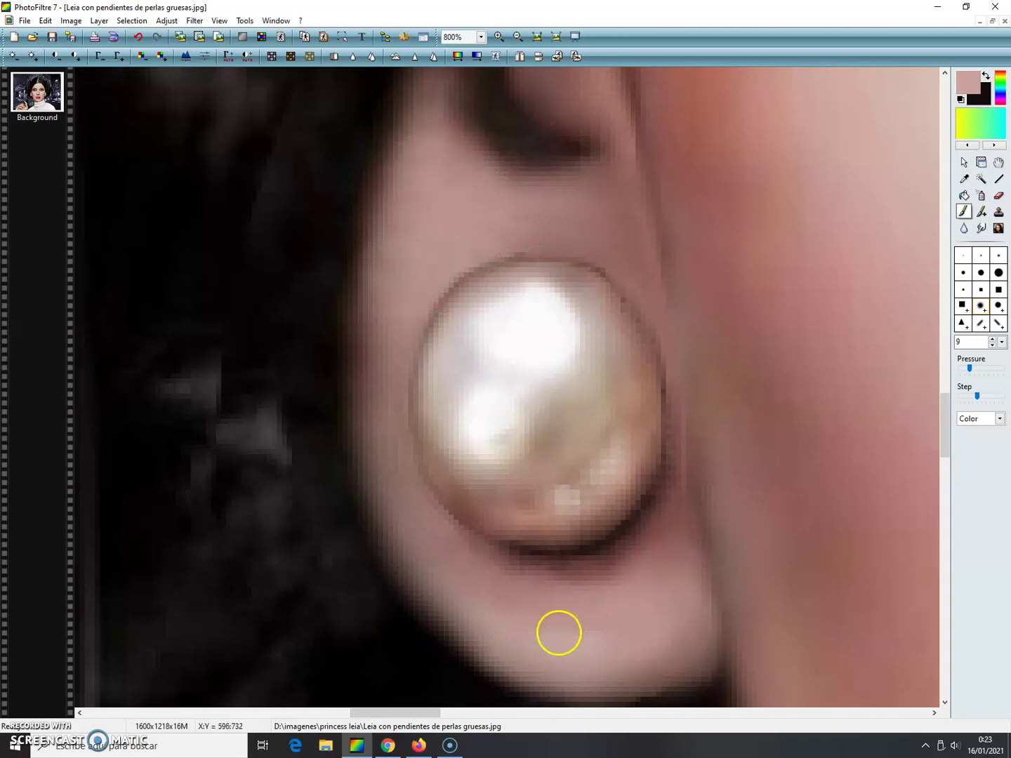
- Paint the pinkish skin tone above and below the right-side pearl to soften the ear's shading
{"action": "left_click_drag", "start_coordinate": [434, 703], "coordinate": [687, 704]}
{"action": "left_click_drag", "start_coordinate": [604, 187], "coordinate": [584, 201]}
{"action": "left_click_drag", "start_coordinate": [631, 153], "coordinate": [632, 198]}
{"action": "left_click", "coordinate": [521, 586]}
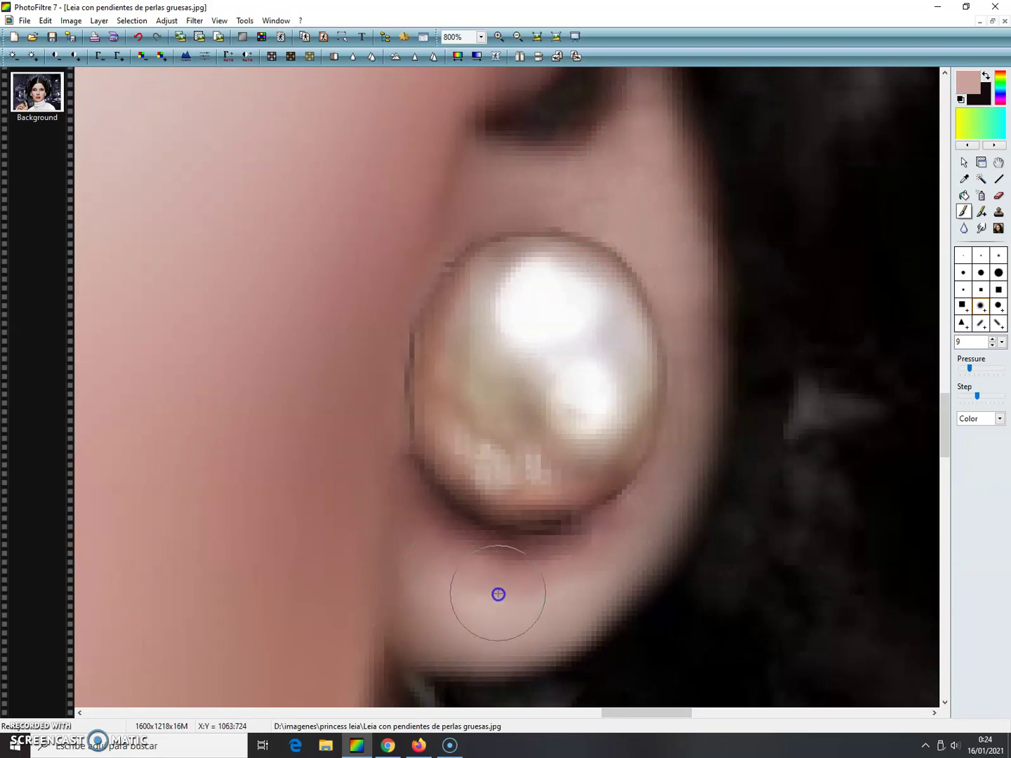
{"action": "left_click", "coordinate": [552, 587]}
{"action": "left_click", "coordinate": [584, 573]}
{"action": "left_click", "coordinate": [524, 593]}
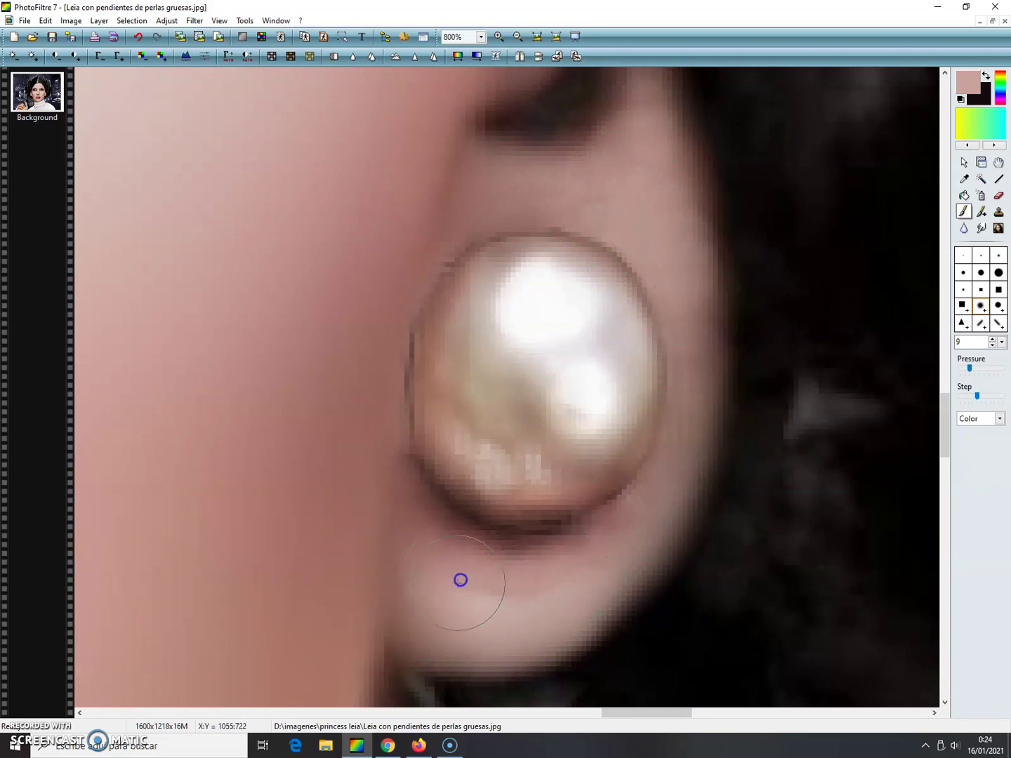
{"action": "mouse_move", "coordinate": [497, 619]}
{"action": "left_mouse_down"}
{"action": "mouse_move", "coordinate": [552, 605]}
{"action": "mouse_move", "coordinate": [661, 504]}
{"action": "left_mouse_up"}
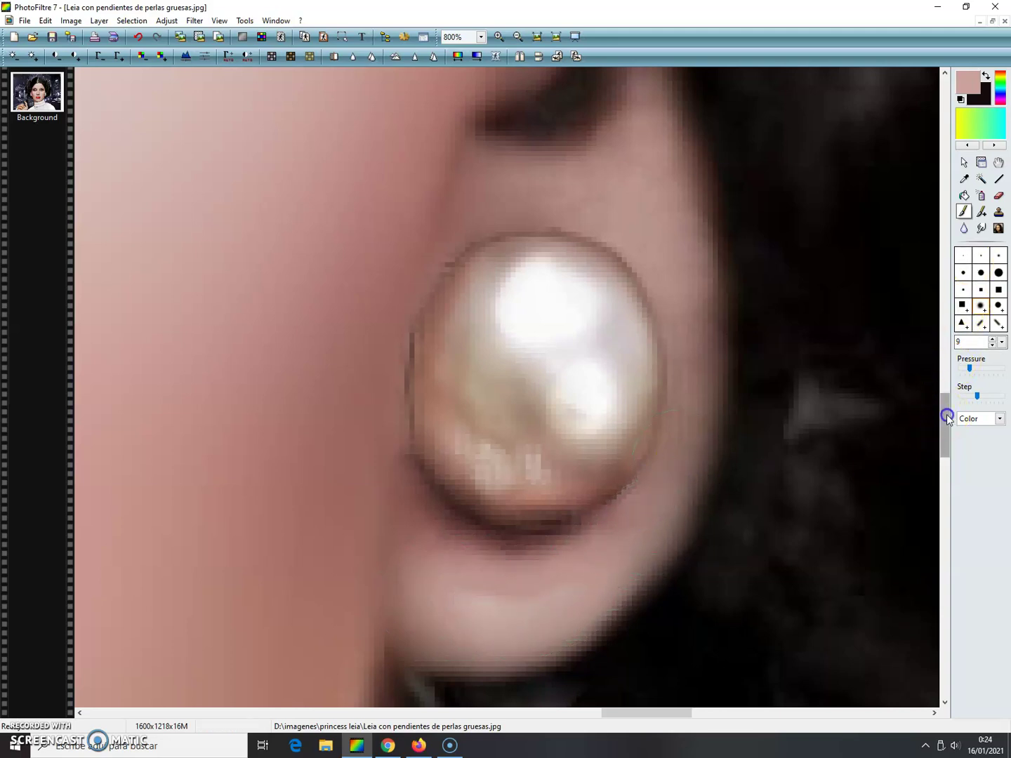
- Lighten the foreground colour to pale pink and brush highlights above the right-side pearl at radius 6 and minimum pressure
{"action": "left_click_drag", "start_coordinate": [946, 417], "coordinate": [946, 405]}
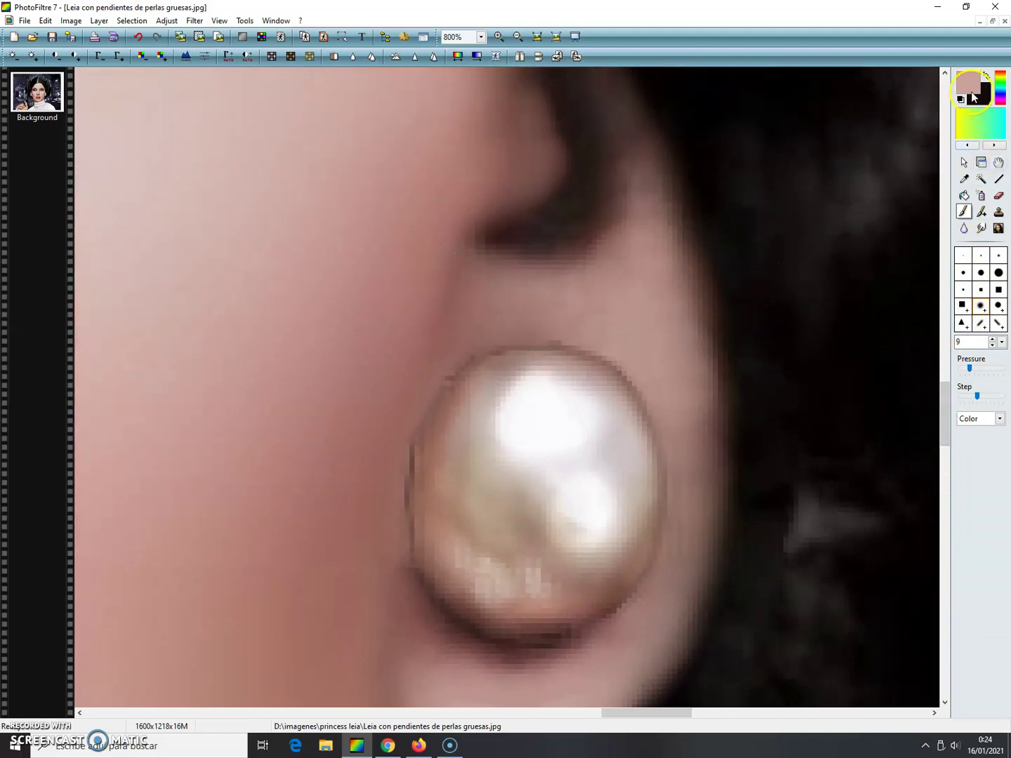
{"action": "left_click", "coordinate": [974, 97]}
{"action": "left_click_drag", "start_coordinate": [637, 238], "coordinate": [638, 219]}
{"action": "left_click", "coordinate": [388, 377]}
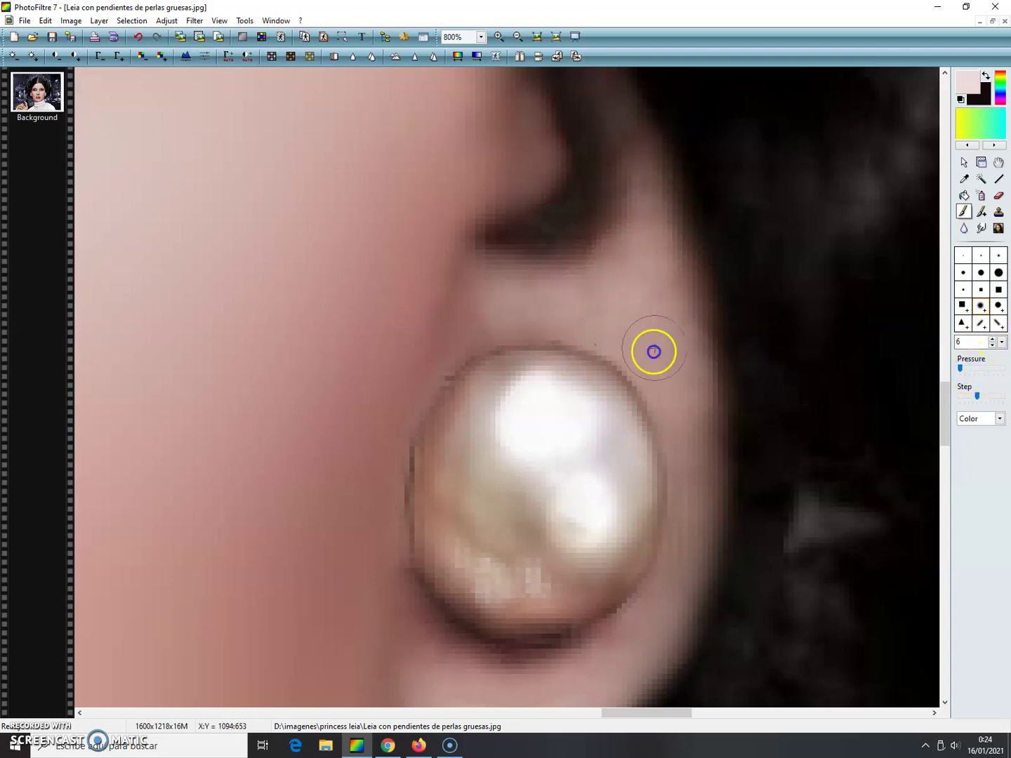
{"action": "left_click", "coordinate": [648, 316]}
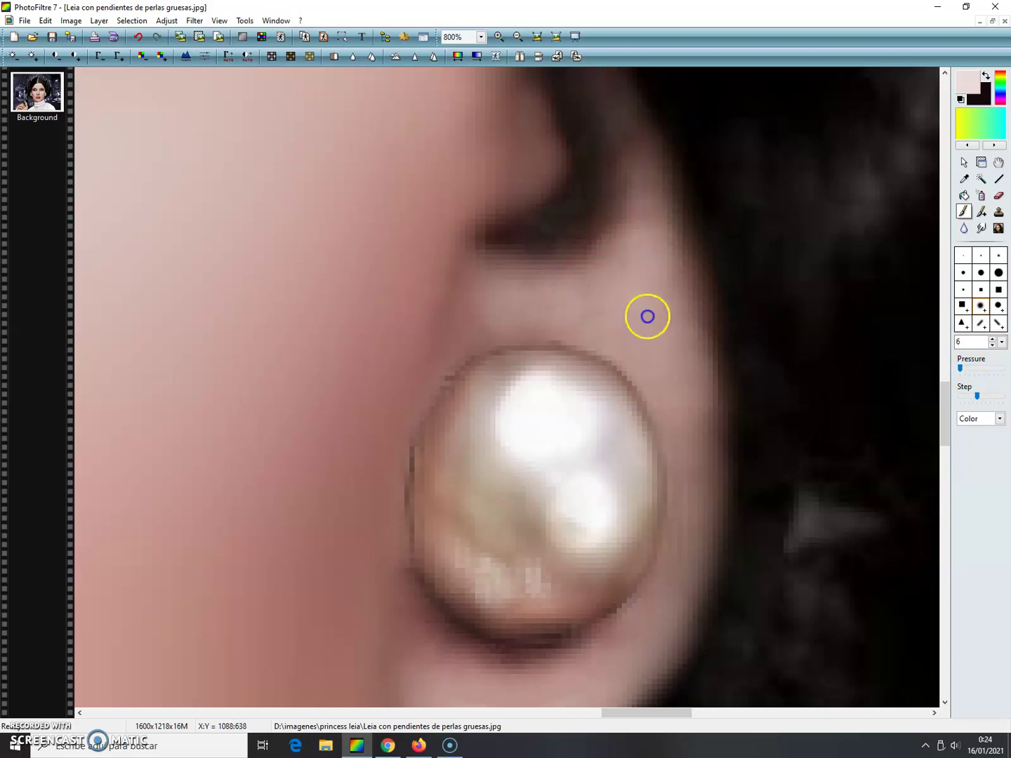
{"action": "mouse_move", "coordinate": [594, 300]}
{"action": "left_mouse_down"}
{"action": "mouse_move", "coordinate": [656, 318]}
{"action": "mouse_move", "coordinate": [654, 337]}
{"action": "left_mouse_up"}
- Brush pale pink highlights along the lower lobe beneath the right-side pearl
{"action": "left_click_drag", "start_coordinate": [944, 394], "coordinate": [944, 413]}
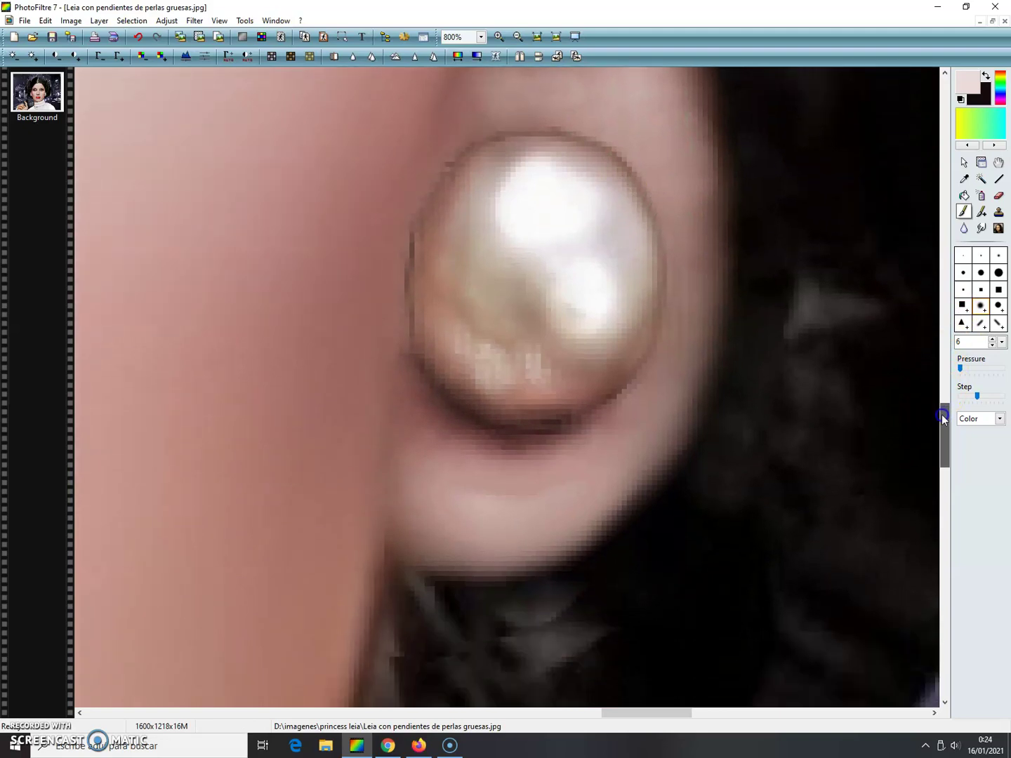
{"action": "left_click_drag", "start_coordinate": [488, 455], "coordinate": [574, 439]}
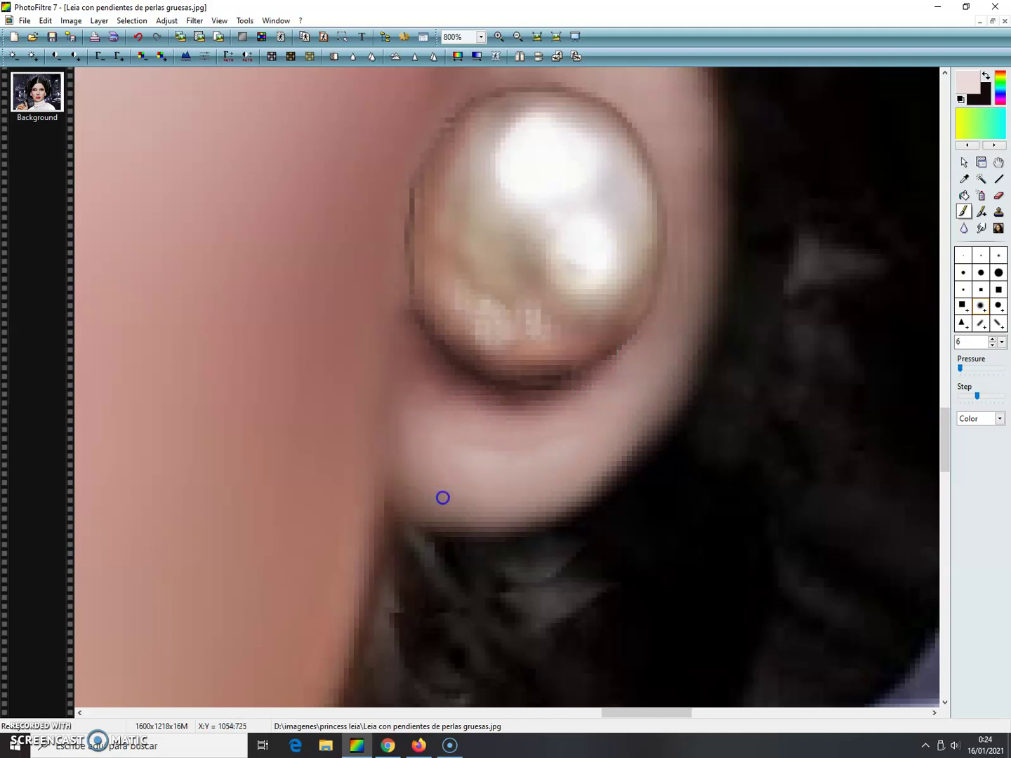
{"action": "mouse_move", "coordinate": [493, 475]}
{"action": "left_mouse_down"}
{"action": "mouse_move", "coordinate": [522, 468]}
{"action": "mouse_move", "coordinate": [527, 453]}
{"action": "mouse_move", "coordinate": [480, 467]}
{"action": "mouse_move", "coordinate": [425, 460]}
{"action": "left_mouse_up"}
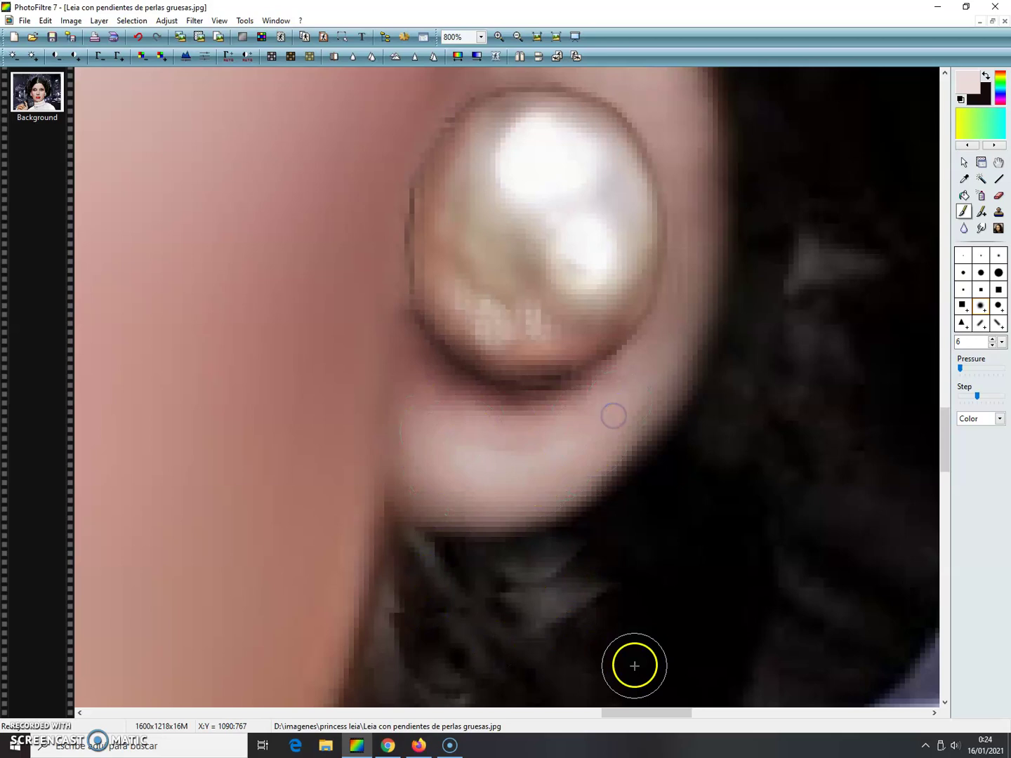
- Brush pale pink highlights on the lower lobe and outer rim around the left-side pearl
{"action": "left_click_drag", "start_coordinate": [644, 712], "coordinate": [485, 556]}
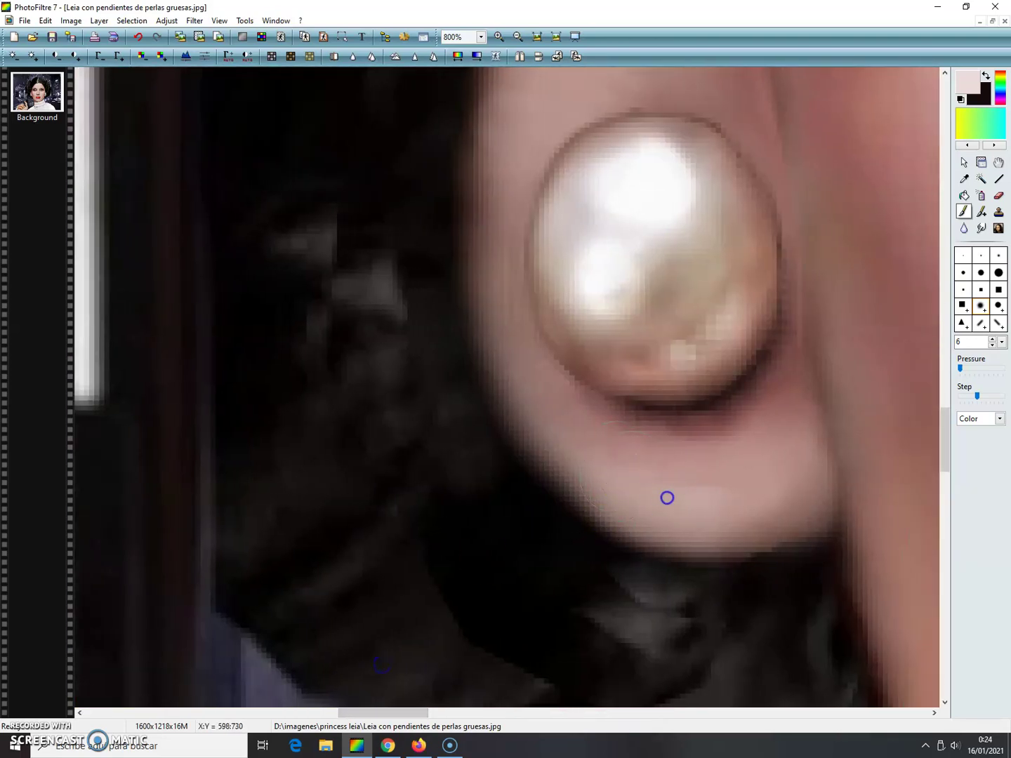
{"action": "left_click", "coordinate": [762, 444]}
{"action": "left_click", "coordinate": [656, 458]}
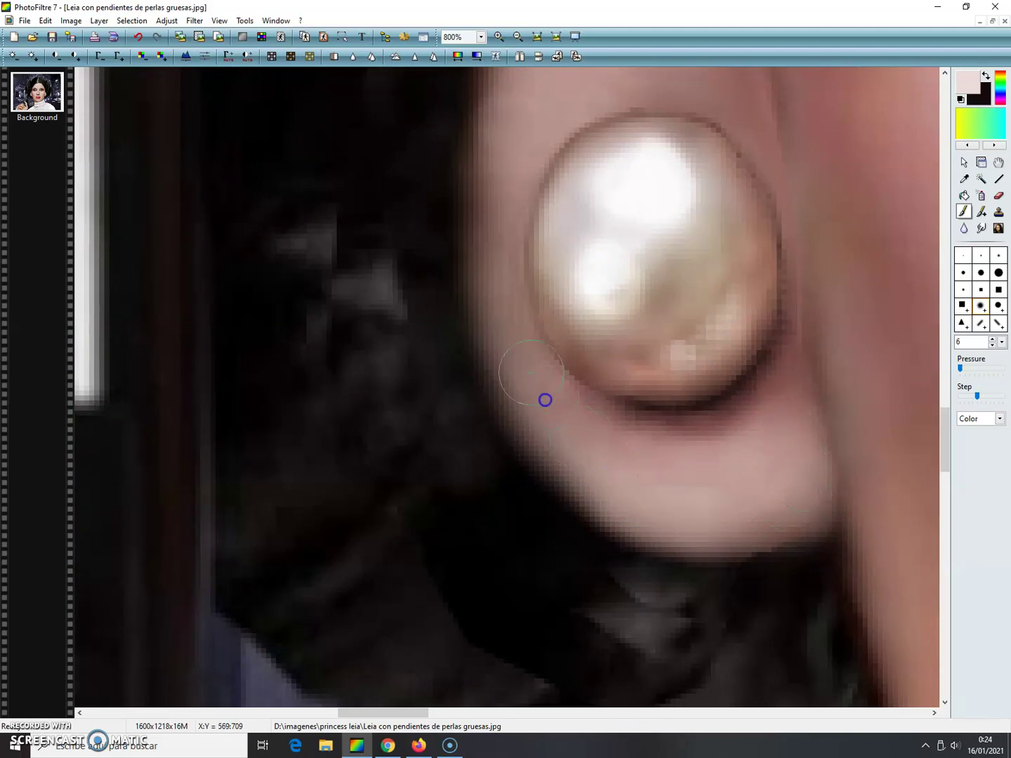
{"action": "left_click", "coordinate": [531, 121]}
{"action": "left_click", "coordinate": [528, 108]}
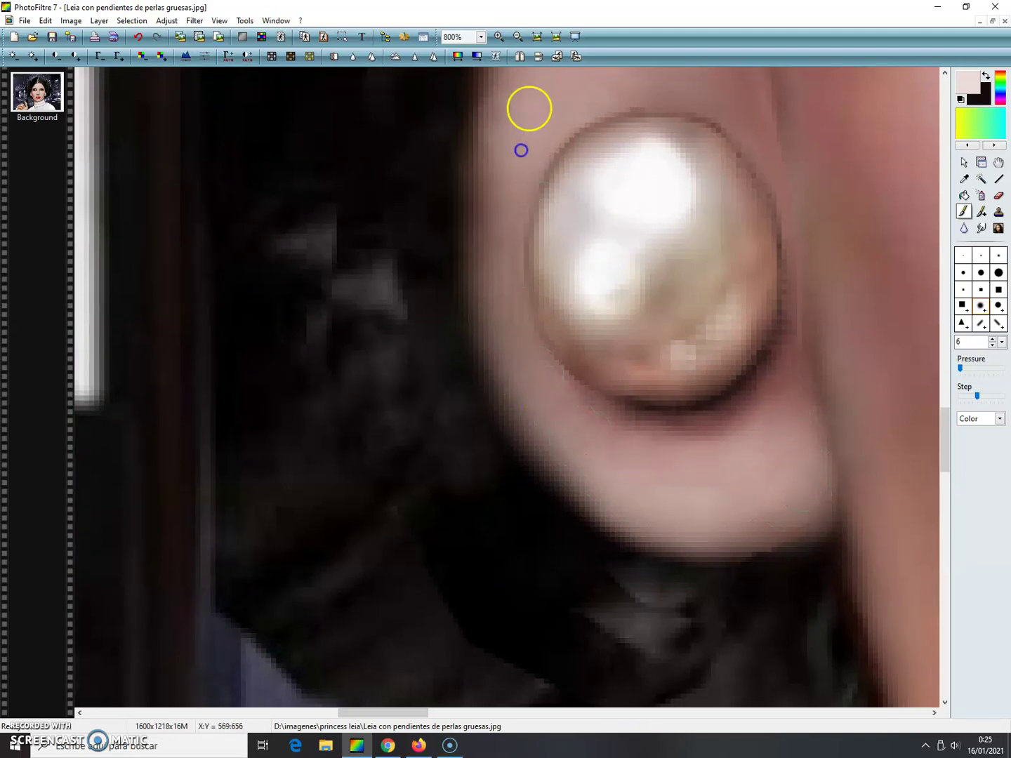
- Raise the brush pressure slightly and paint pale pink highlights above the left-side pearl and on the inner ear
{"action": "left_click", "coordinate": [981, 276]}
{"action": "left_click", "coordinate": [978, 357]}
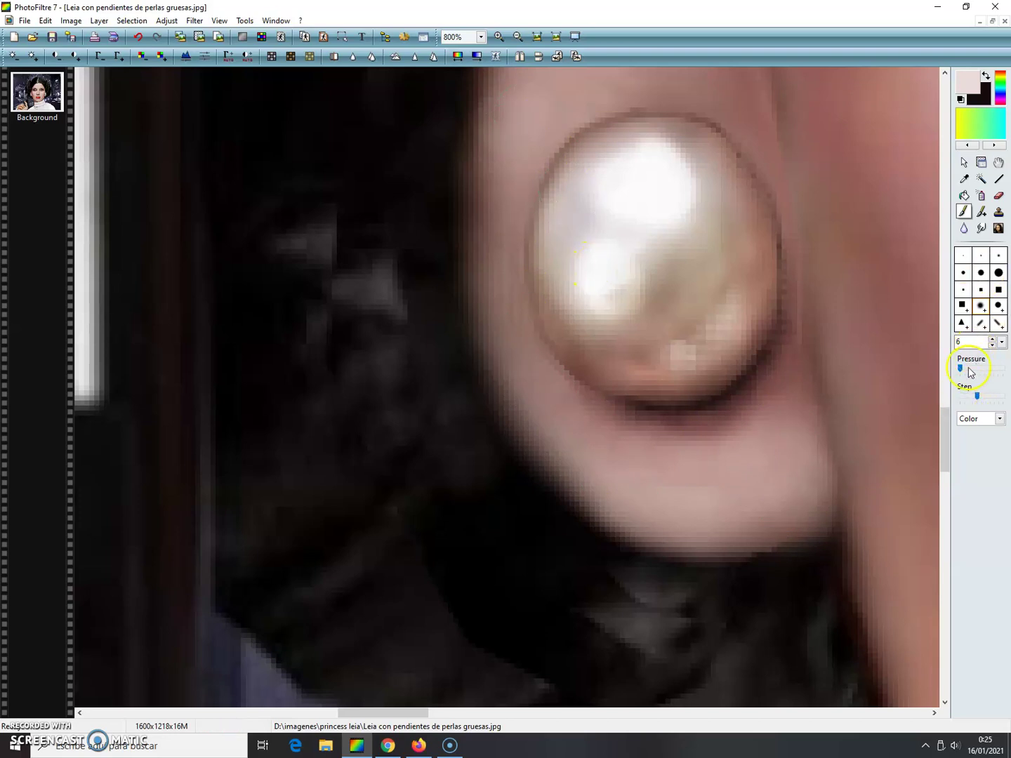
{"action": "left_click_drag", "start_coordinate": [945, 438], "coordinate": [945, 417]}
{"action": "left_click", "coordinate": [629, 286]}
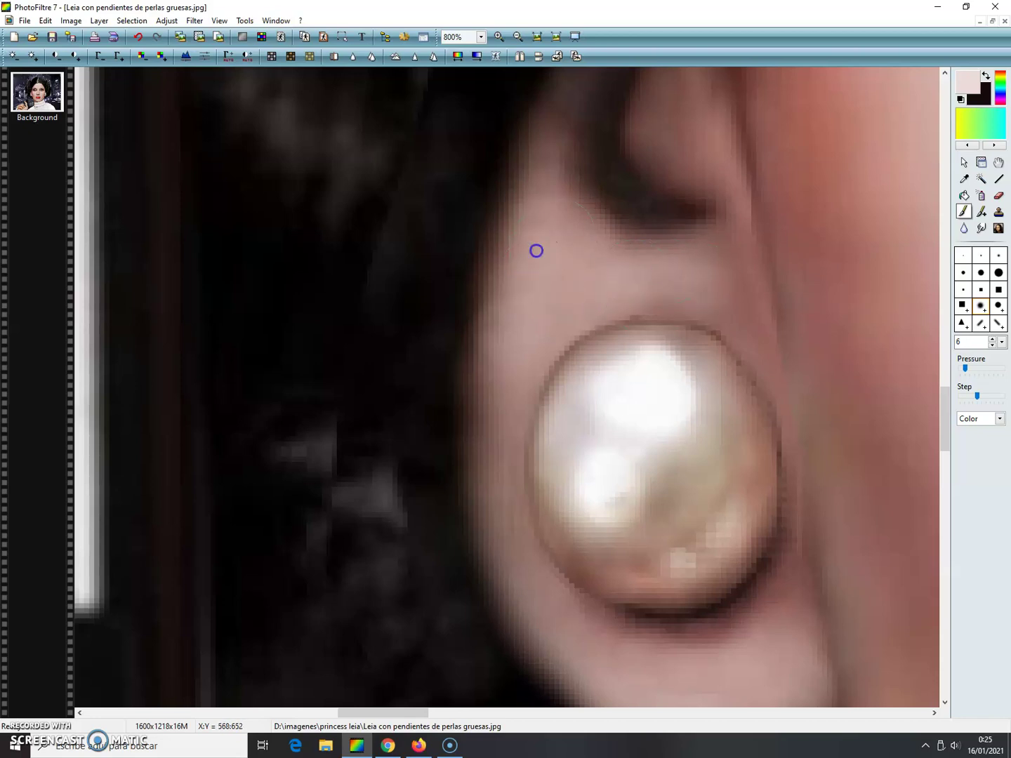
{"action": "left_click_drag", "start_coordinate": [573, 267], "coordinate": [590, 280]}
{"action": "mouse_move", "coordinate": [693, 105]}
{"action": "left_mouse_down"}
{"action": "mouse_move", "coordinate": [657, 142]}
{"action": "mouse_move", "coordinate": [684, 155]}
{"action": "mouse_move", "coordinate": [677, 162]}
{"action": "mouse_move", "coordinate": [713, 172]}
{"action": "mouse_move", "coordinate": [727, 228]}
{"action": "left_mouse_up"}
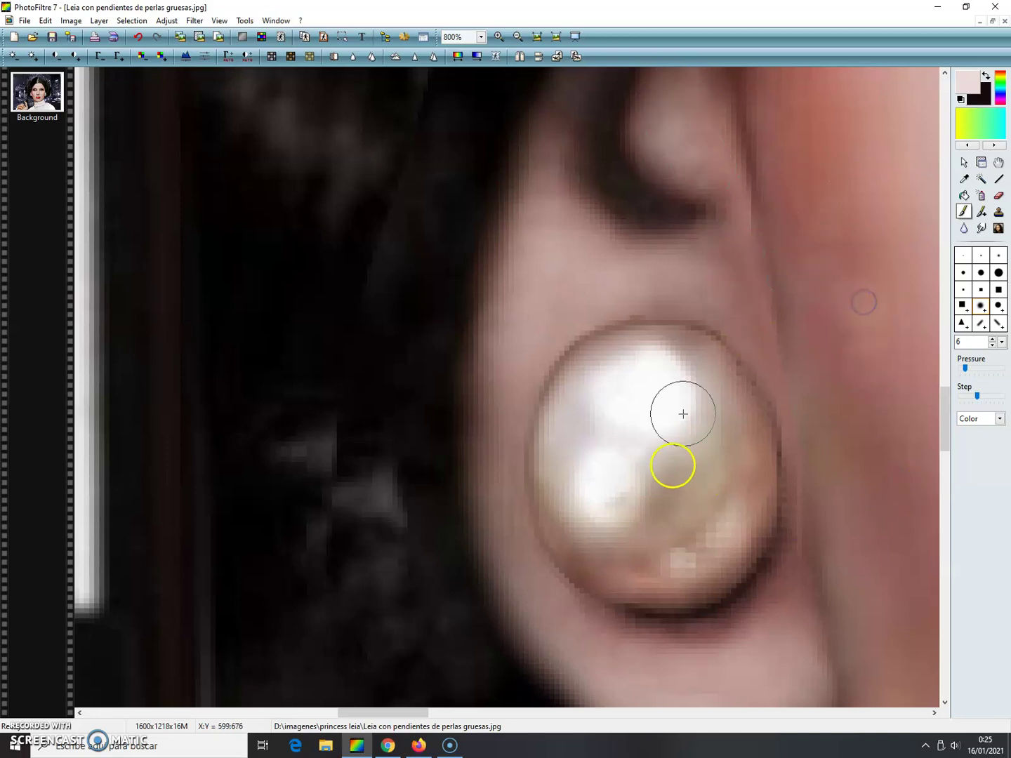
- Line the lower edges of both eyes in near-black using the Line tool at width 2 and opacity 75
{"action": "left_click", "coordinate": [518, 37]}
{"action": "left_click", "coordinate": [518, 36]}
{"action": "left_click", "coordinate": [517, 36]}
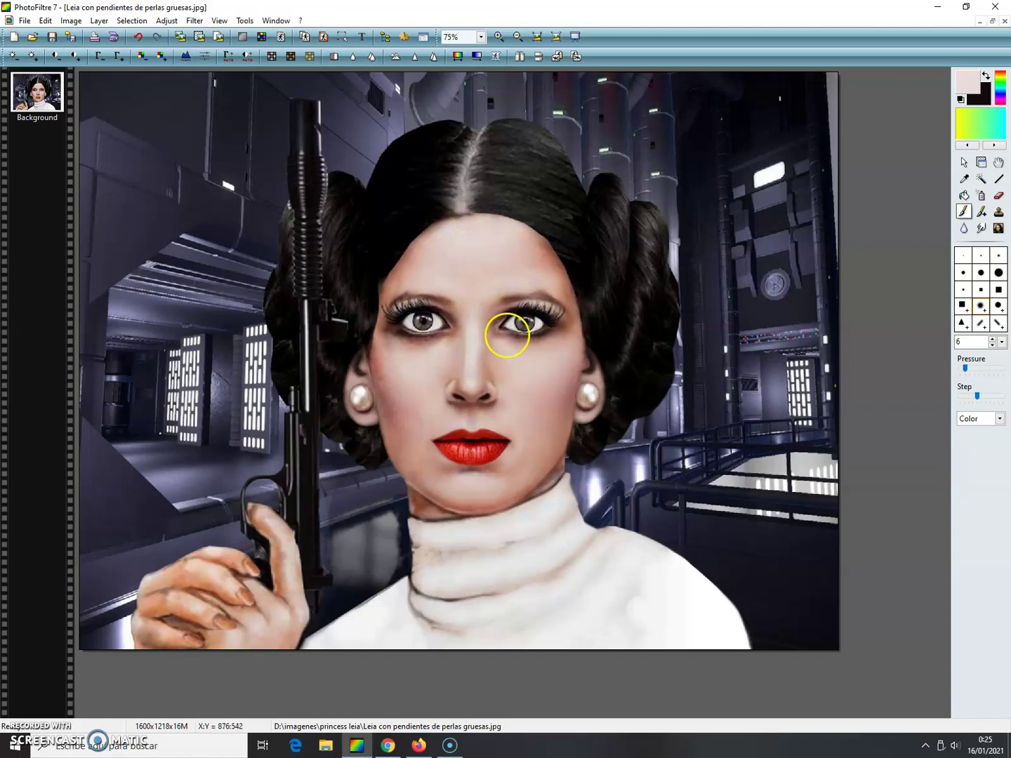
{"action": "left_click", "coordinate": [498, 37]}
{"action": "left_click", "coordinate": [498, 37]}
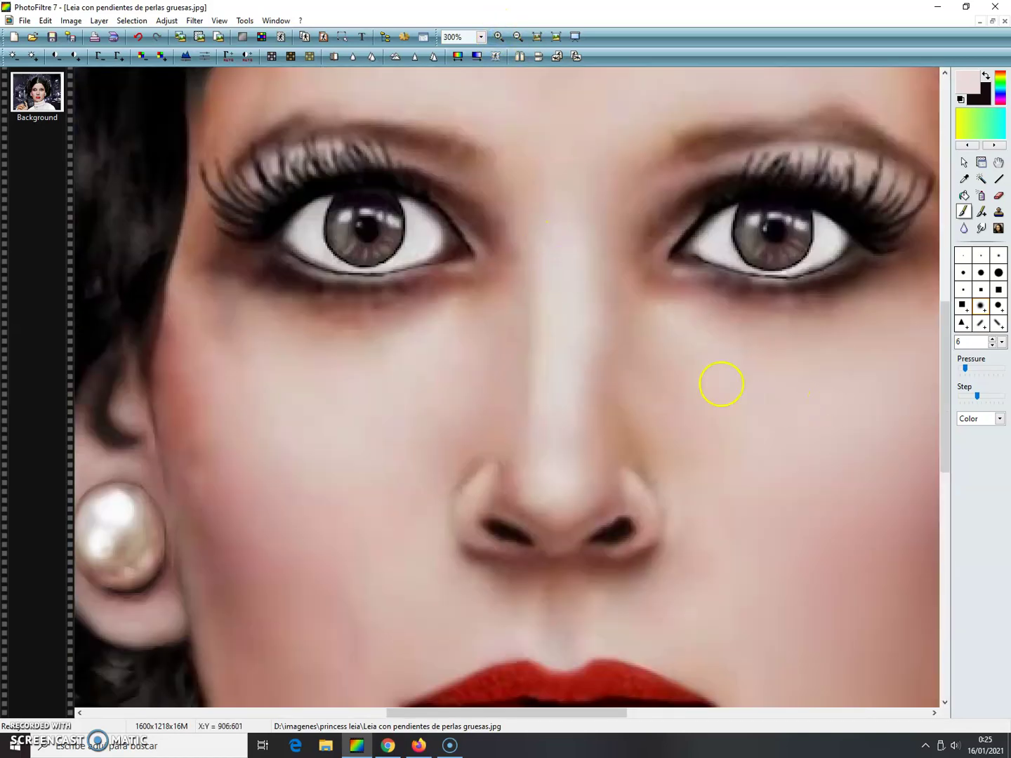
{"action": "left_click", "coordinate": [986, 75]}
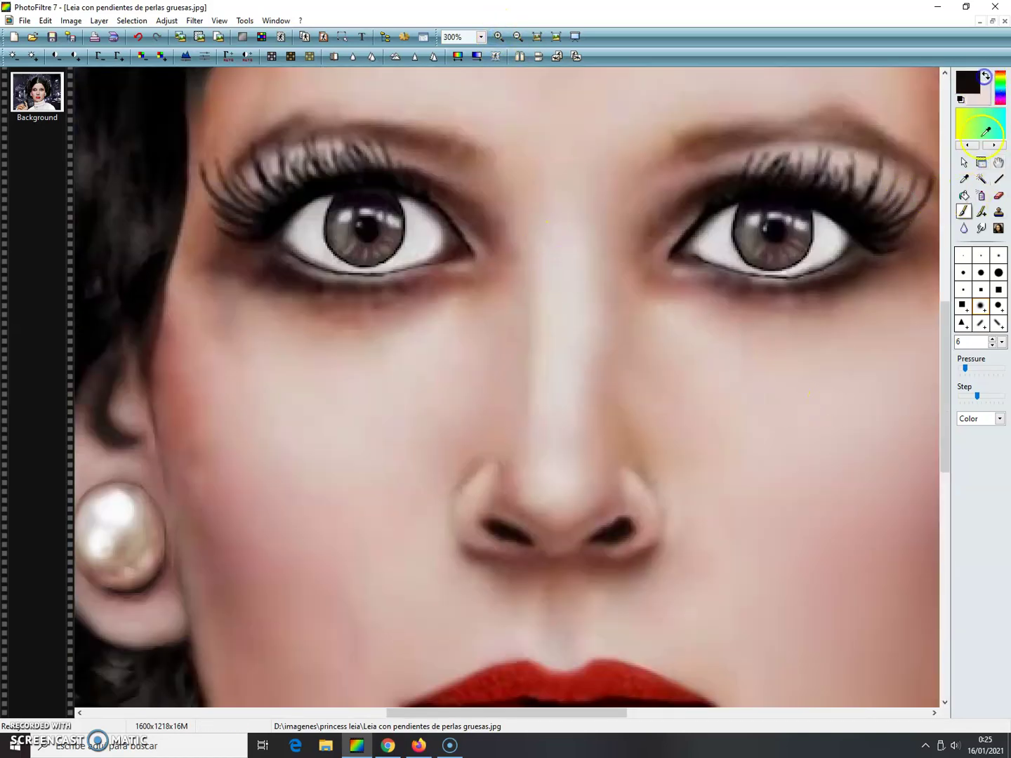
{"action": "left_click", "coordinate": [997, 181]}
{"action": "left_click", "coordinate": [990, 300]}
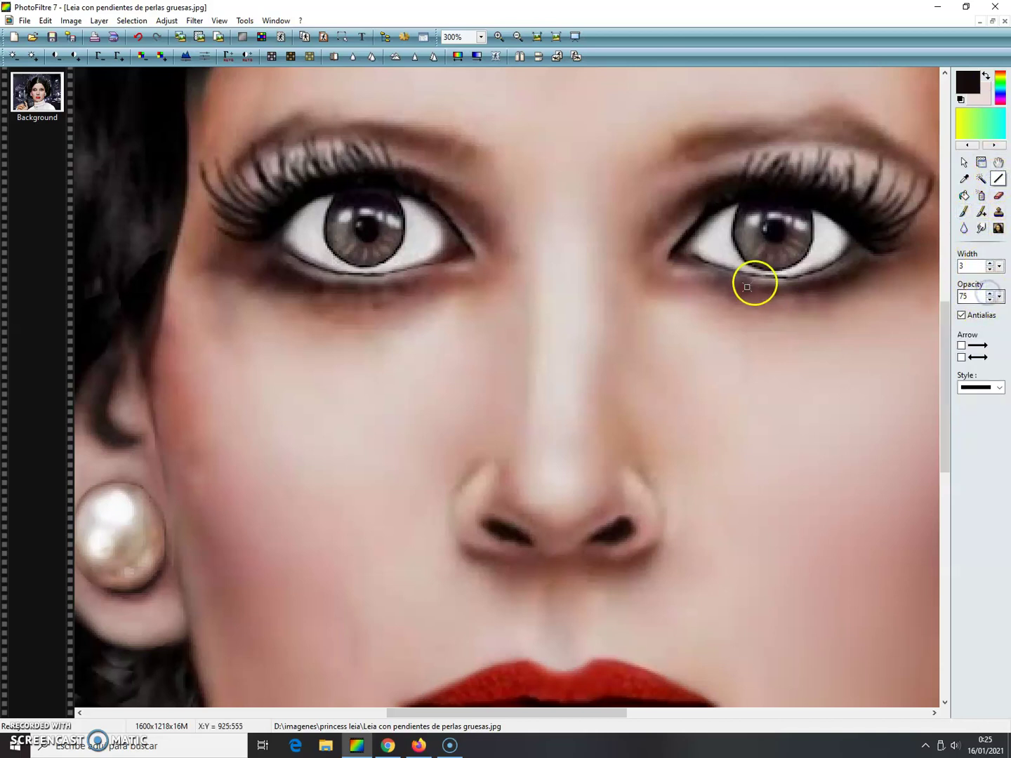
{"action": "left_click", "coordinate": [989, 262]}
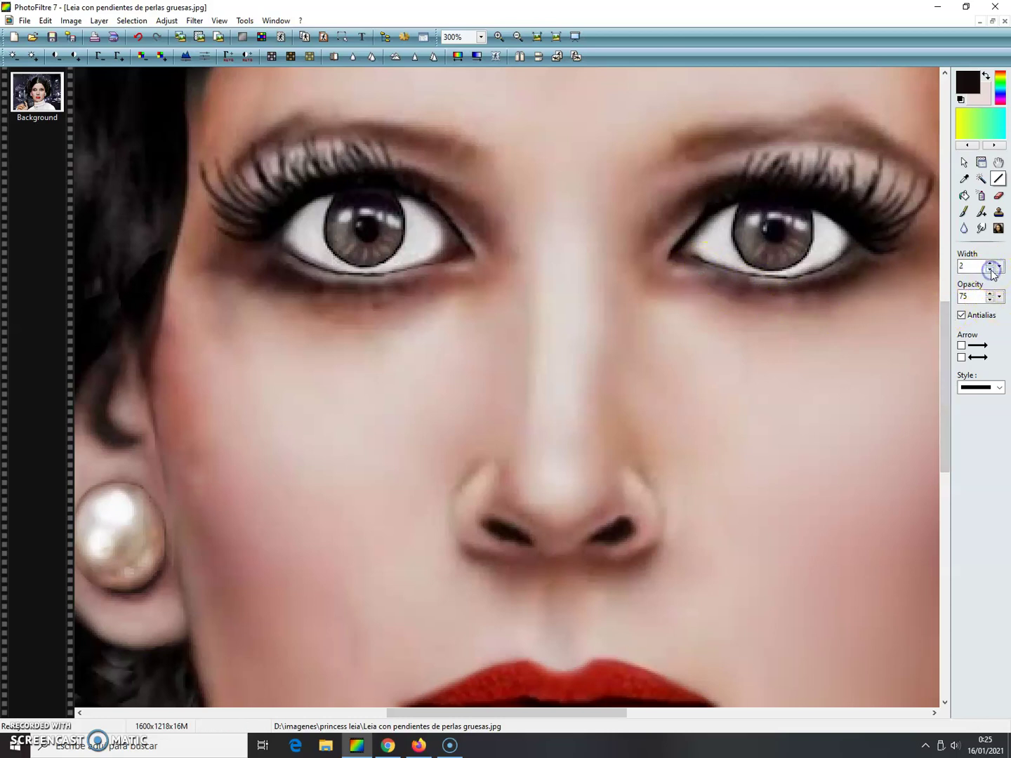
{"action": "left_click_drag", "start_coordinate": [695, 257], "coordinate": [762, 276]}
{"action": "left_click_drag", "start_coordinate": [763, 276], "coordinate": [779, 277]}
{"action": "left_click_drag", "start_coordinate": [780, 277], "coordinate": [839, 260]}
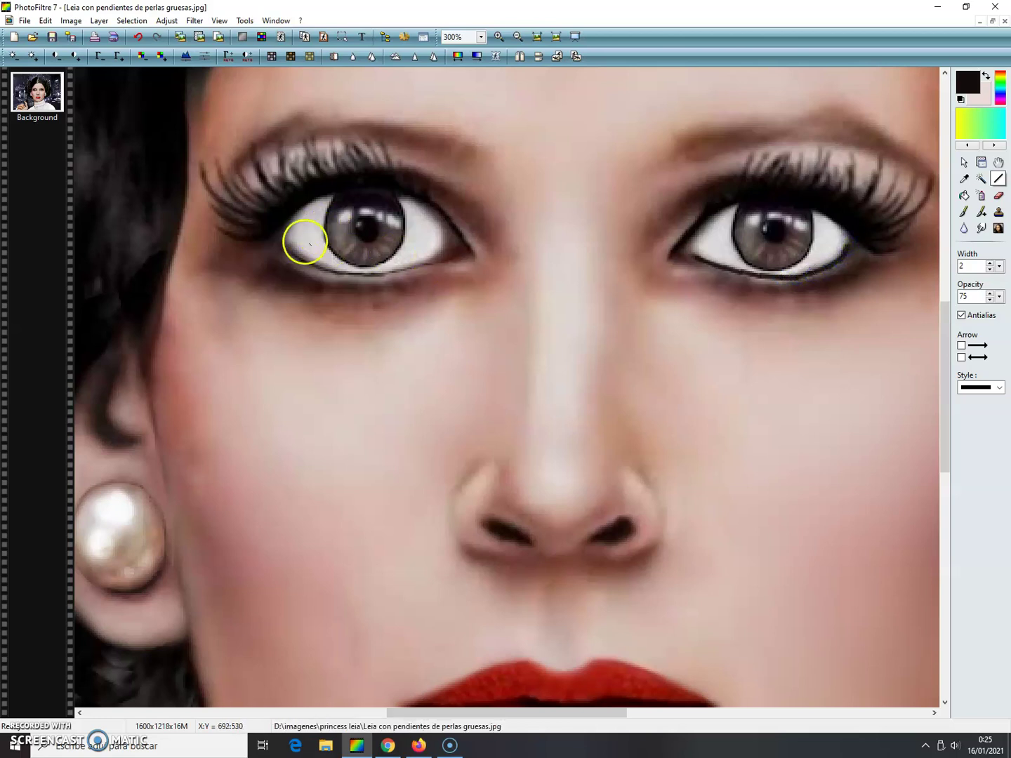
{"action": "mouse_move", "coordinate": [281, 241]}
{"action": "left_mouse_down"}
{"action": "mouse_move", "coordinate": [331, 271]}
{"action": "mouse_move", "coordinate": [386, 275]}
{"action": "left_mouse_up"}
{"action": "left_click_drag", "start_coordinate": [387, 276], "coordinate": [455, 262]}
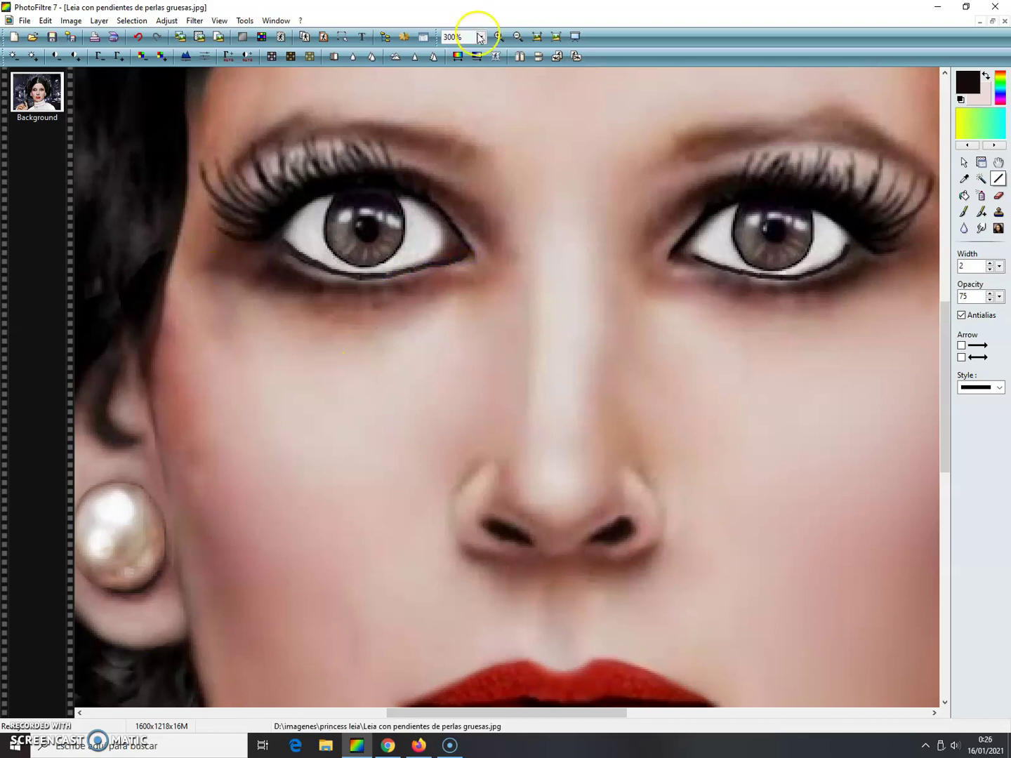
- Draw pure white highlights across the upper iris of the left-side eye with the Line tool at width 2
{"action": "left_click", "coordinate": [499, 37]}
{"action": "left_click", "coordinate": [498, 37]}
{"action": "left_click", "coordinate": [498, 37]}
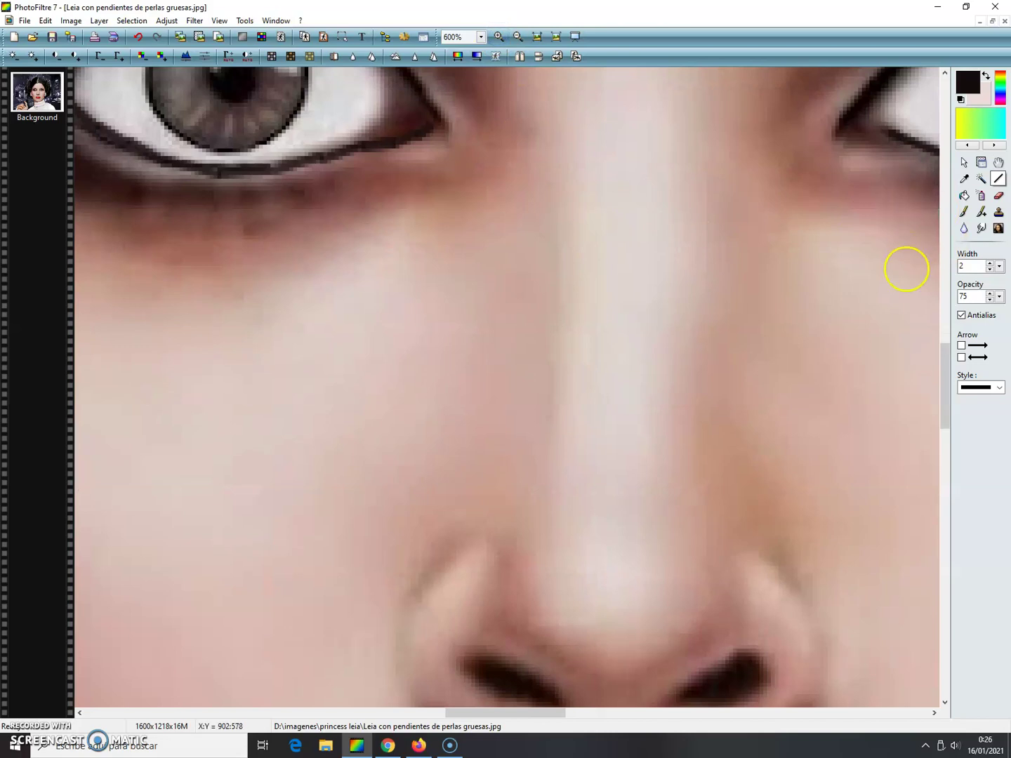
{"action": "left_click_drag", "start_coordinate": [942, 380], "coordinate": [944, 335]}
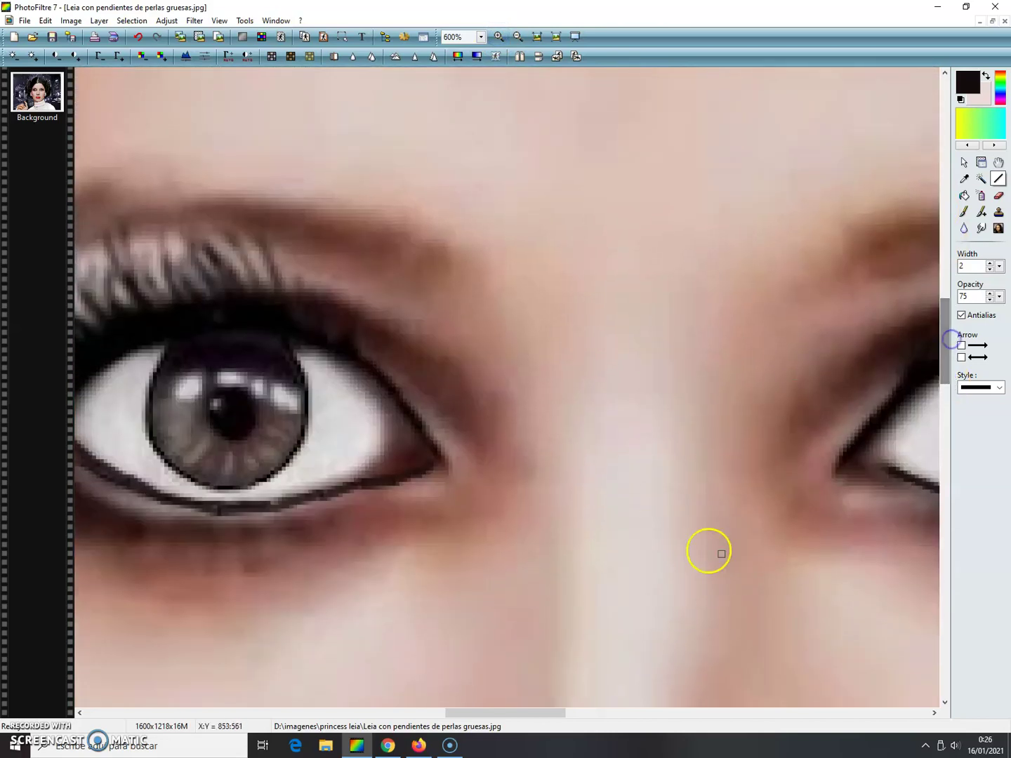
{"action": "left_click_drag", "start_coordinate": [548, 713], "coordinate": [489, 713]}
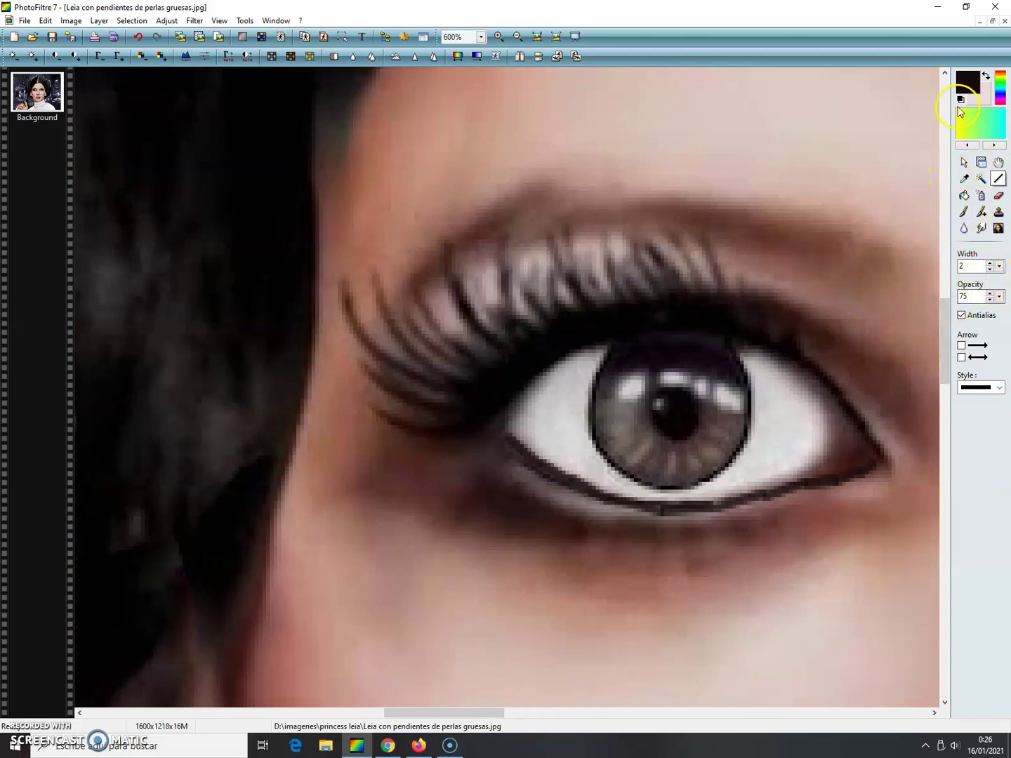
{"action": "left_click", "coordinate": [974, 83]}
{"action": "left_click_drag", "start_coordinate": [640, 235], "coordinate": [638, 205]}
{"action": "left_click", "coordinate": [387, 378]}
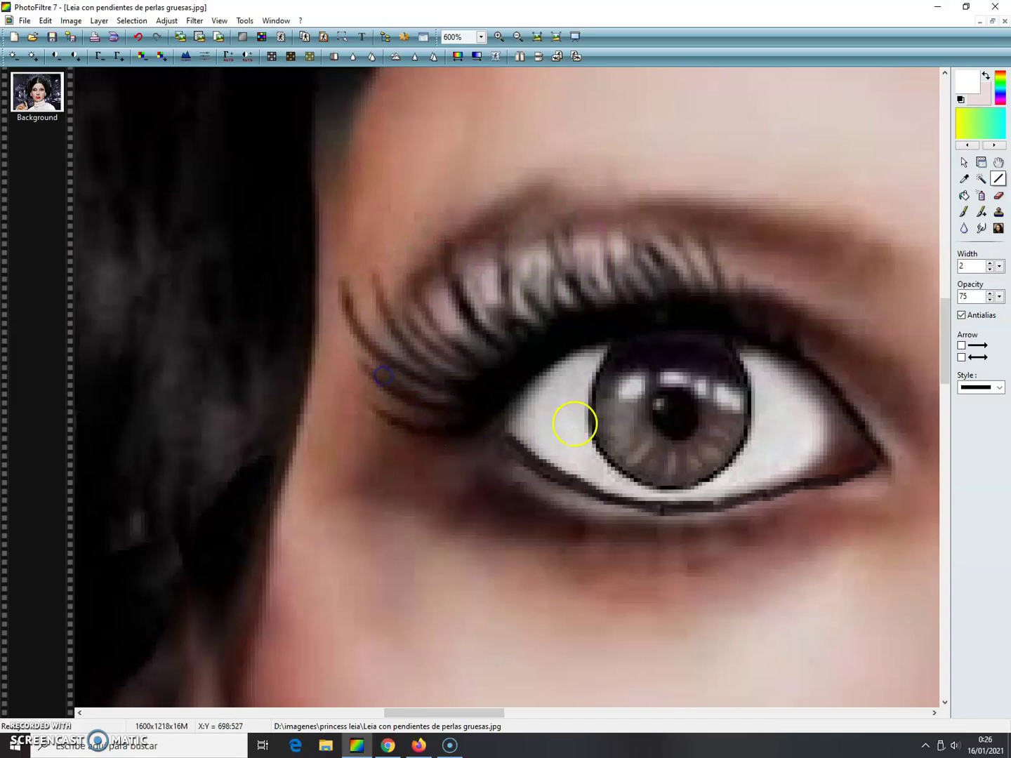
{"action": "left_click_drag", "start_coordinate": [626, 387], "coordinate": [631, 400]}
{"action": "mouse_move", "coordinate": [633, 382]}
{"action": "left_mouse_down"}
{"action": "mouse_move", "coordinate": [686, 378]}
{"action": "mouse_move", "coordinate": [723, 402]}
{"action": "left_mouse_up"}
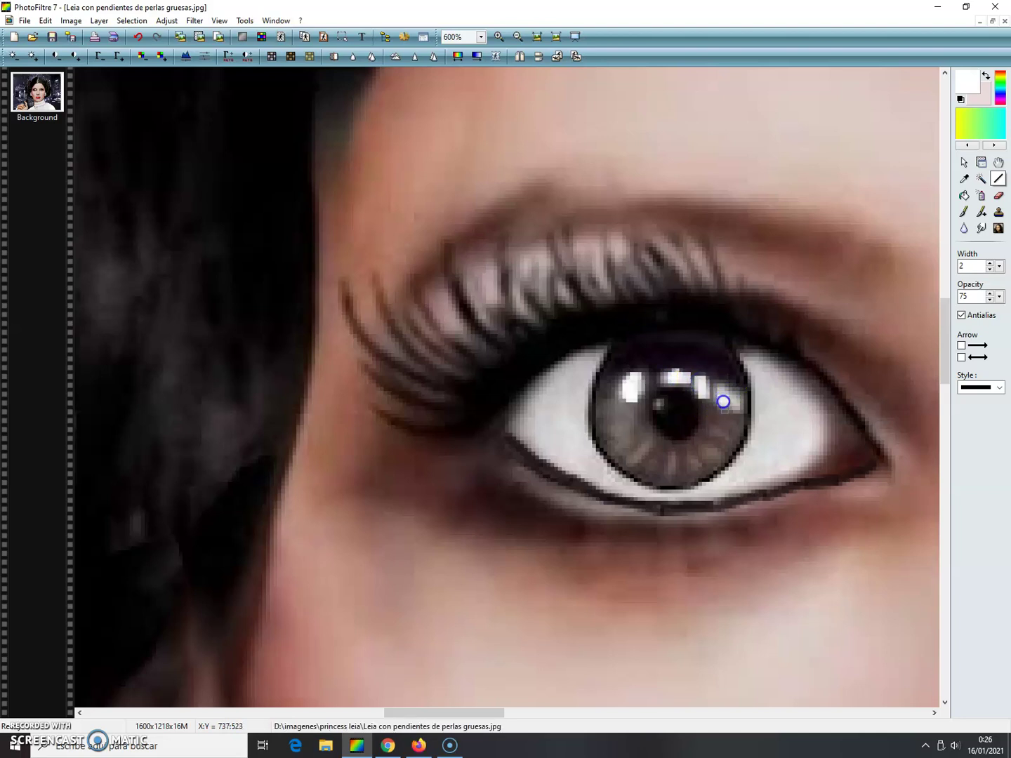
- Add white highlights to the right-side eye's iris and a small white glint beside the left-side pupil
{"action": "left_click_drag", "start_coordinate": [485, 713], "coordinate": [606, 713]}
{"action": "left_click_drag", "start_coordinate": [574, 390], "coordinate": [574, 402]}
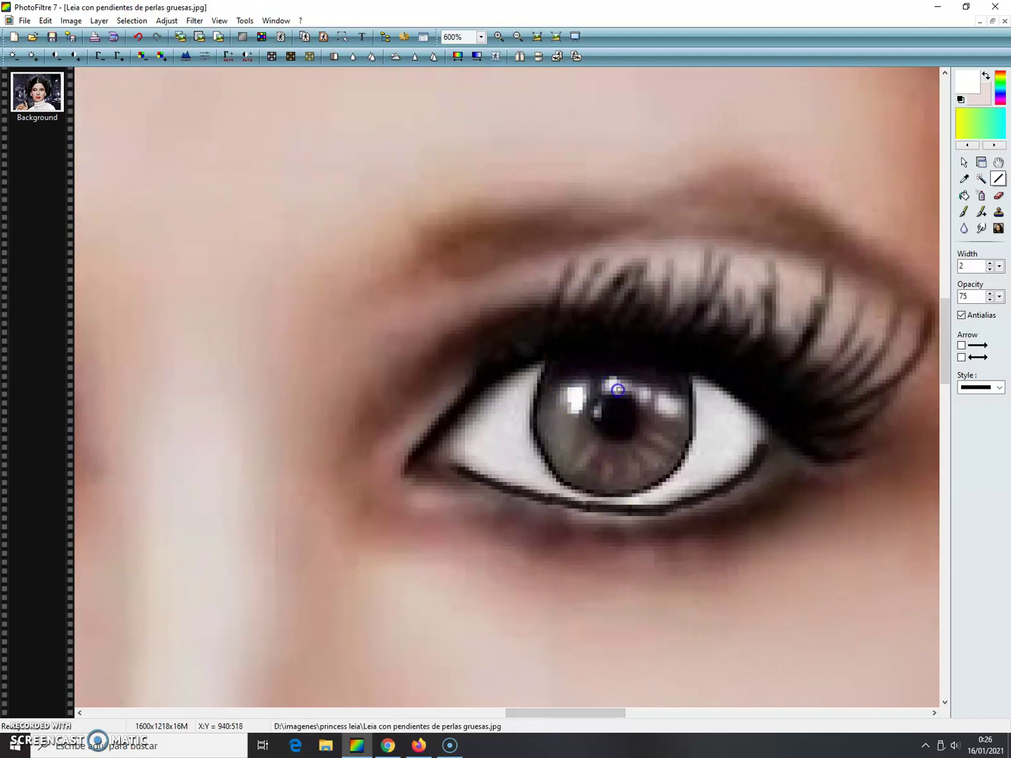
{"action": "left_click_drag", "start_coordinate": [658, 399], "coordinate": [668, 411]}
{"action": "left_click_drag", "start_coordinate": [601, 415], "coordinate": [596, 410]}
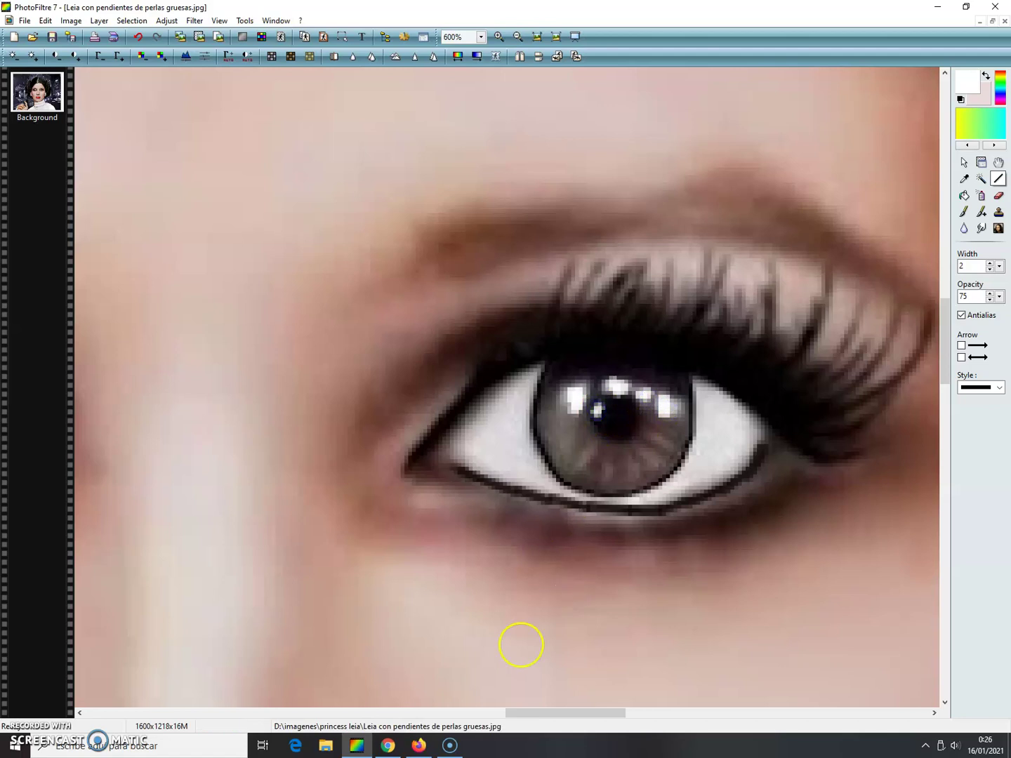
{"action": "left_click_drag", "start_coordinate": [518, 713], "coordinate": [429, 712]}
{"action": "left_click_drag", "start_coordinate": [459, 397], "coordinate": [464, 404]}
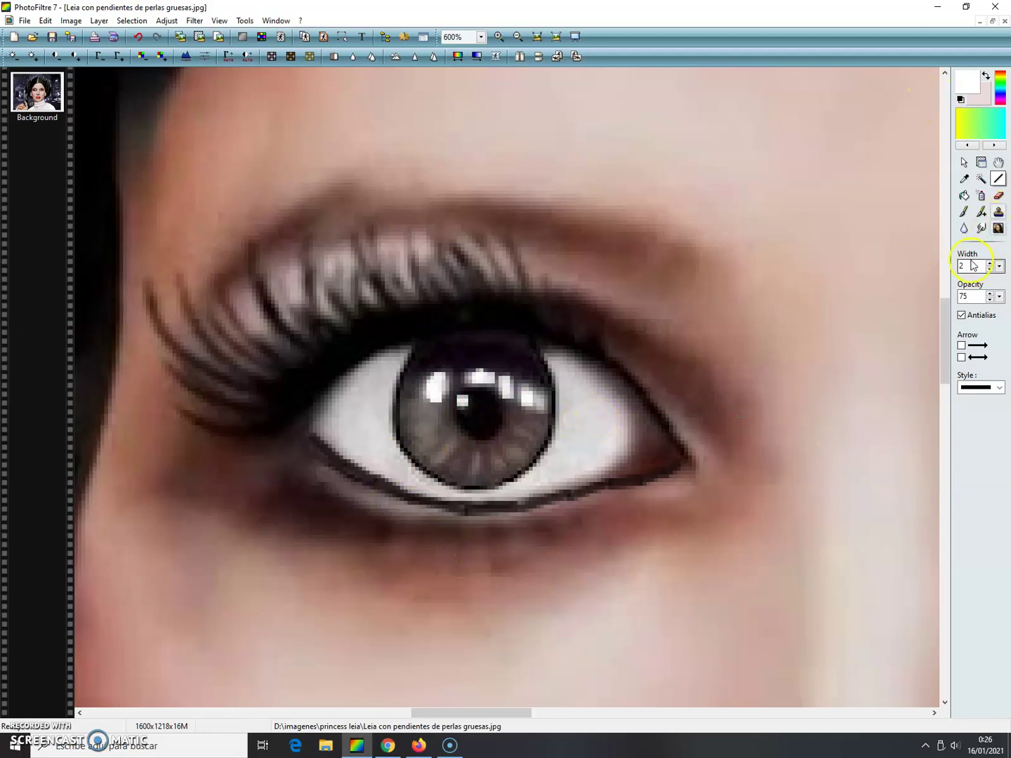
- Brighten the white of the left-side eye with a white soft brush at radius 3 and increased pressure
{"action": "left_click", "coordinate": [963, 212]}
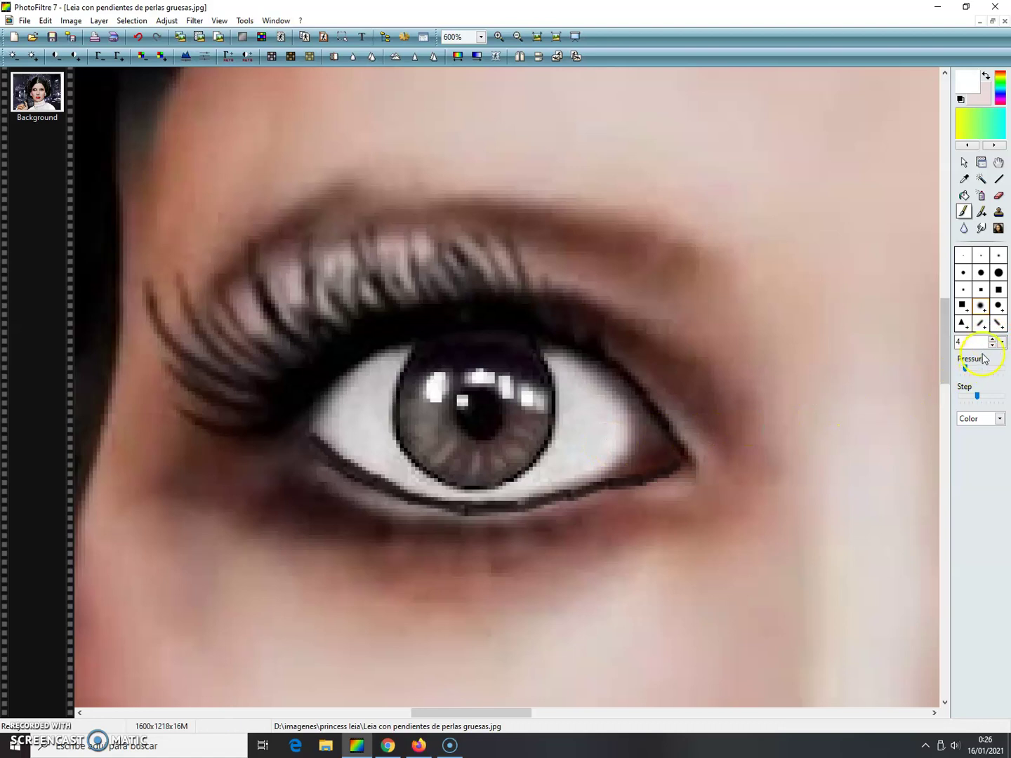
{"action": "left_click_drag", "start_coordinate": [966, 368], "coordinate": [966, 368]}
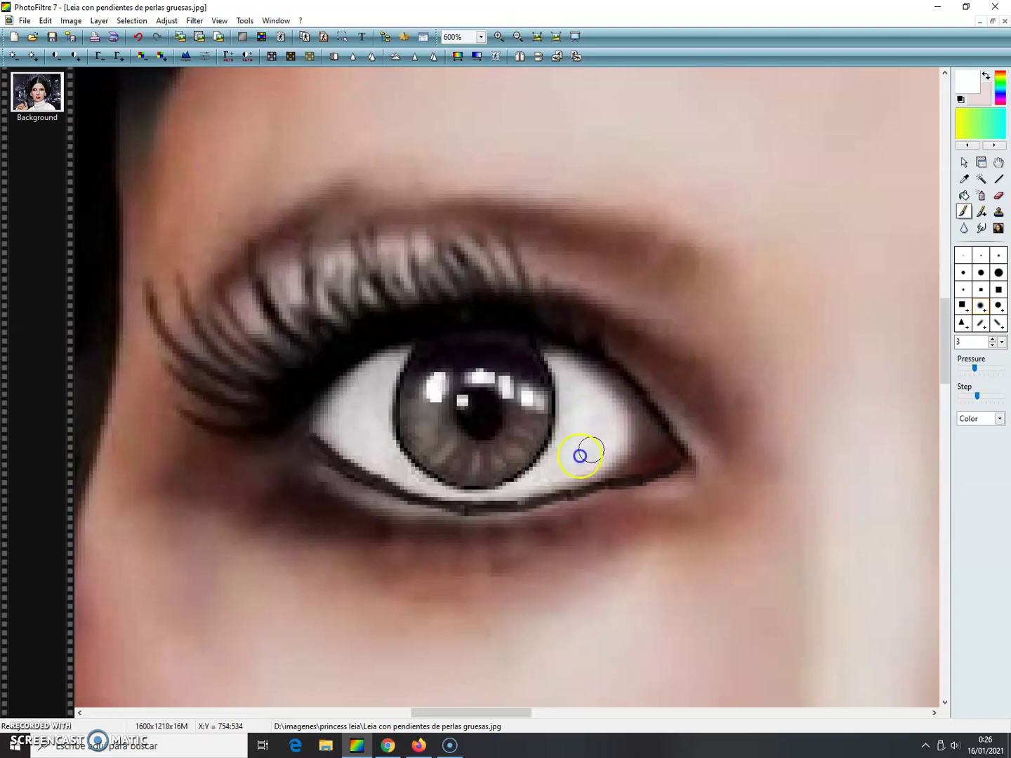
{"action": "left_click_drag", "start_coordinate": [597, 428], "coordinate": [584, 454]}
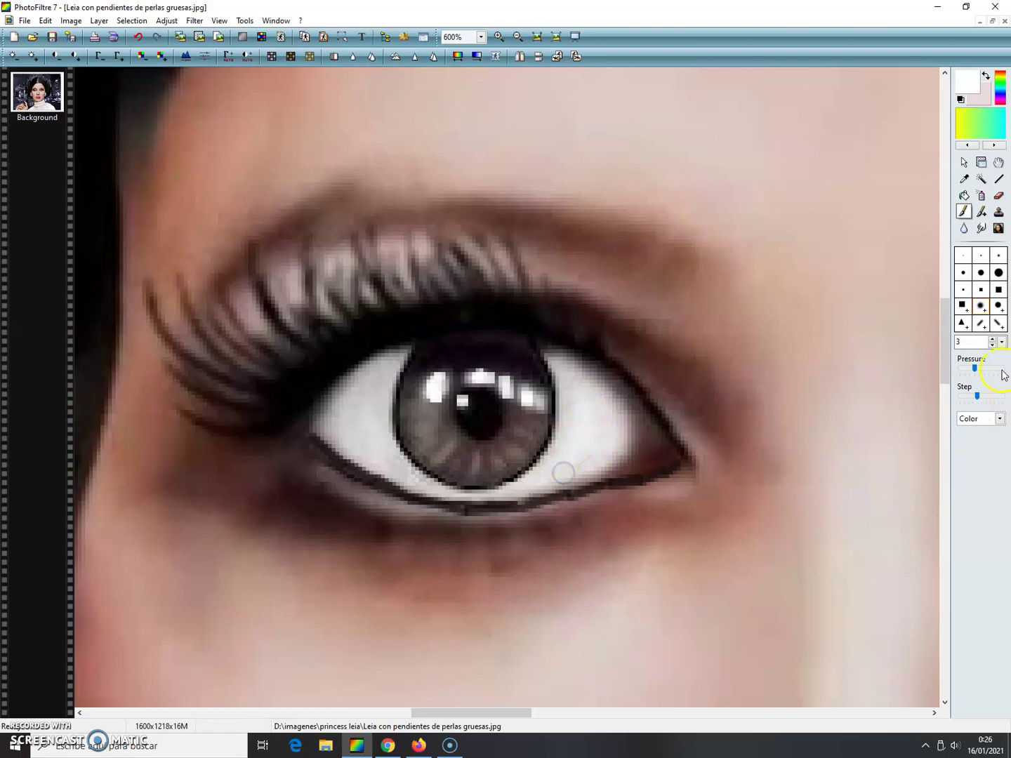
{"action": "left_click", "coordinate": [592, 451]}
{"action": "mouse_move", "coordinate": [588, 446]}
{"action": "left_mouse_down"}
{"action": "mouse_move", "coordinate": [515, 487]}
{"action": "mouse_move", "coordinate": [477, 490]}
{"action": "left_mouse_up"}
{"action": "left_click", "coordinate": [336, 420]}
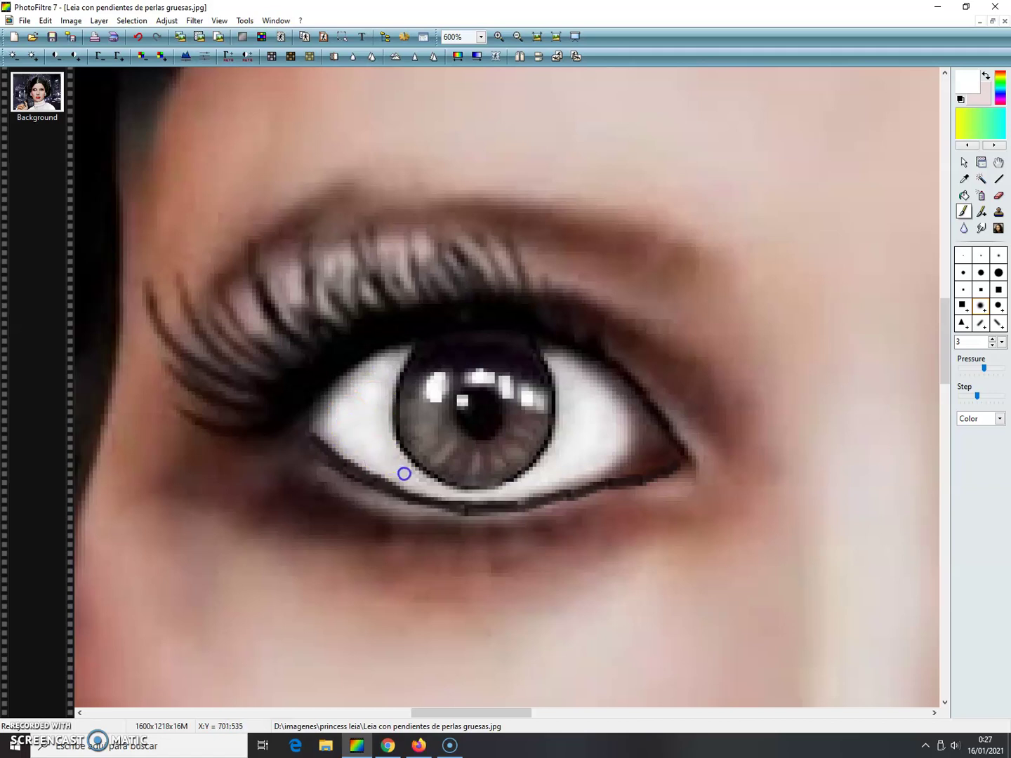
- Brush white over both sides of the white of the right-side eye
{"action": "left_click_drag", "start_coordinate": [460, 714], "coordinate": [567, 713]}
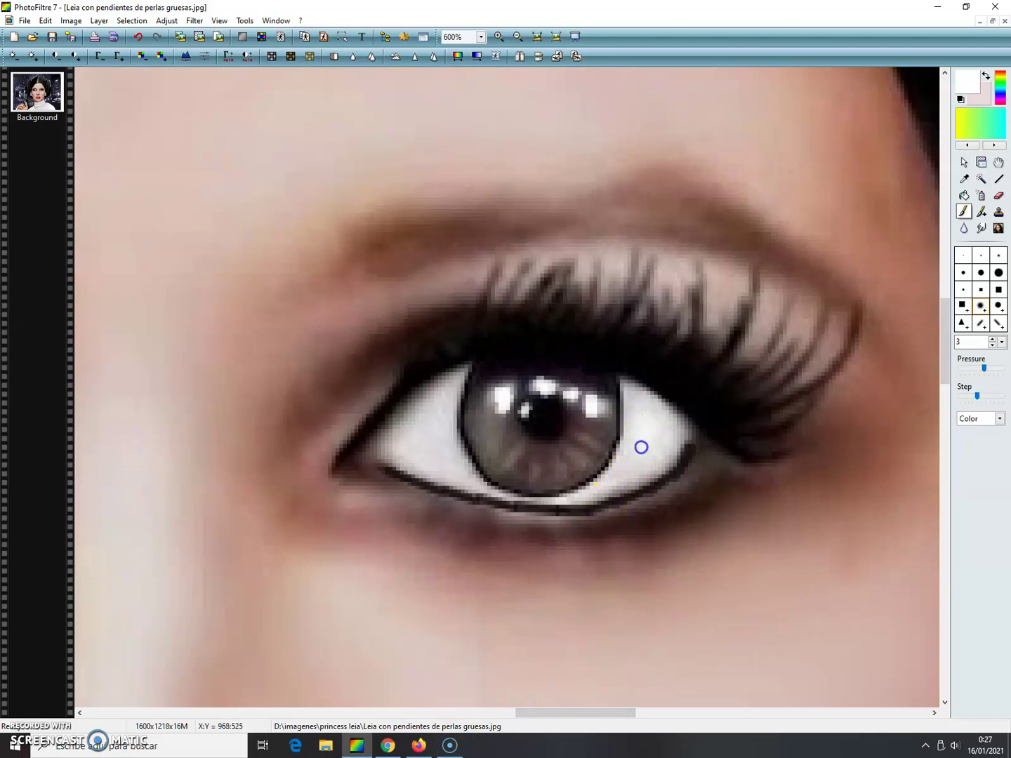
{"action": "left_click", "coordinate": [645, 456]}
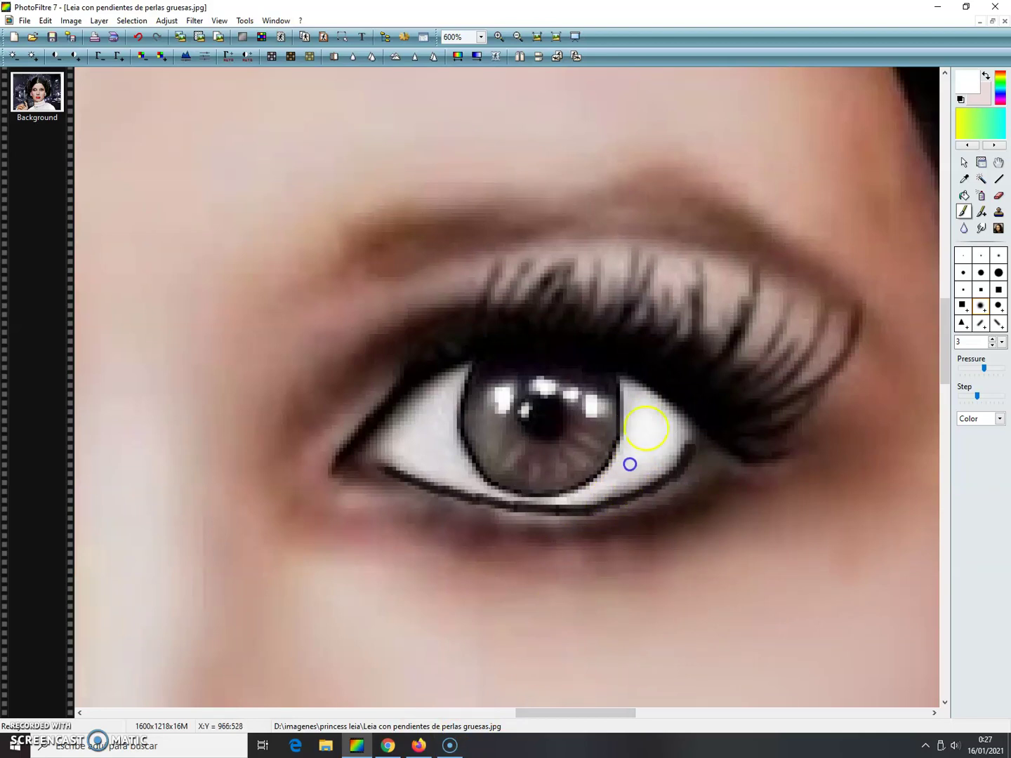
{"action": "left_click", "coordinate": [604, 489]}
{"action": "left_click", "coordinate": [632, 478]}
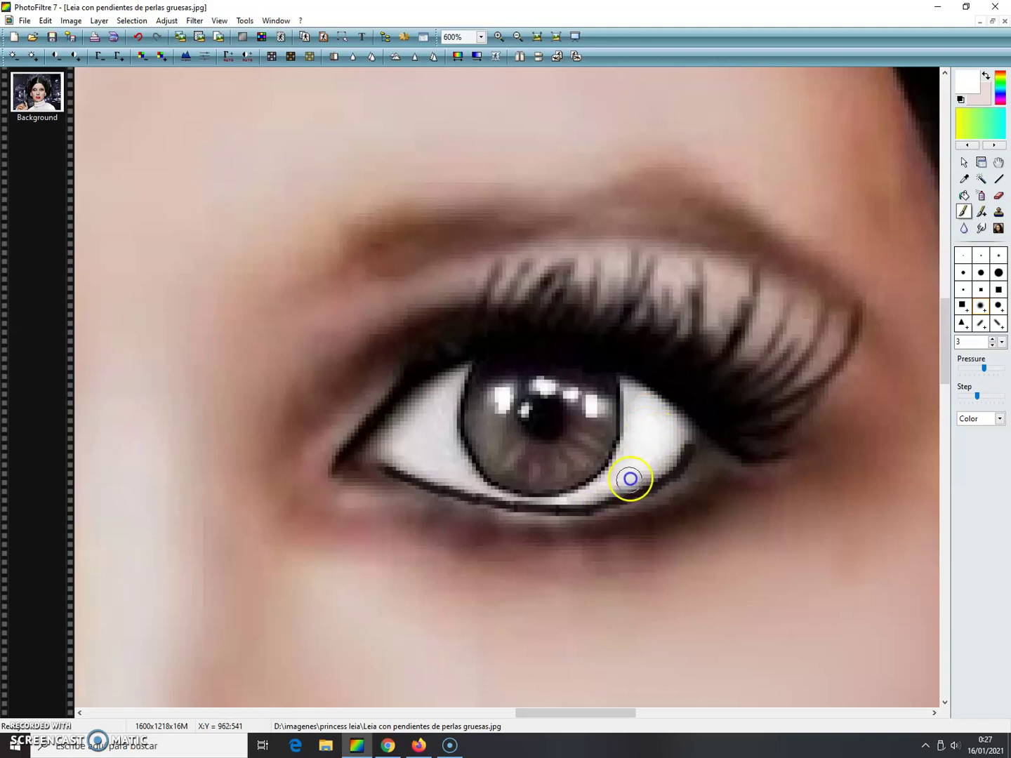
{"action": "left_click", "coordinate": [654, 467]}
{"action": "left_click", "coordinate": [621, 478]}
{"action": "left_click", "coordinate": [408, 476]}
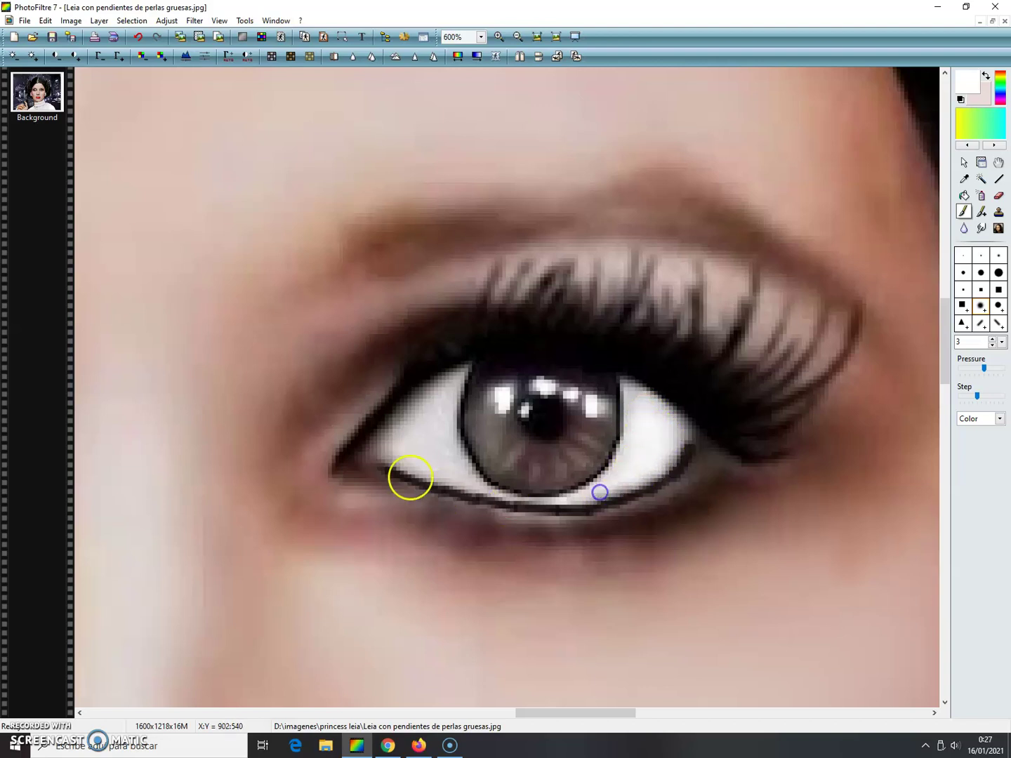
{"action": "left_click", "coordinate": [401, 421]}
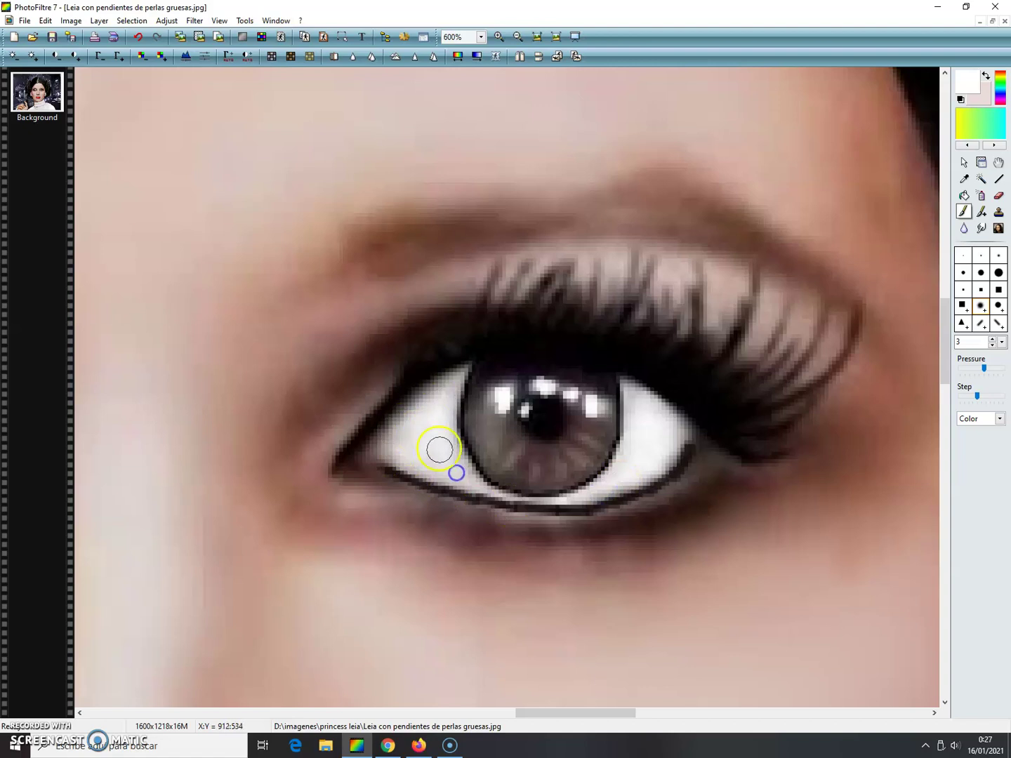
{"action": "left_click", "coordinate": [440, 463]}
{"action": "left_click", "coordinate": [609, 525]}
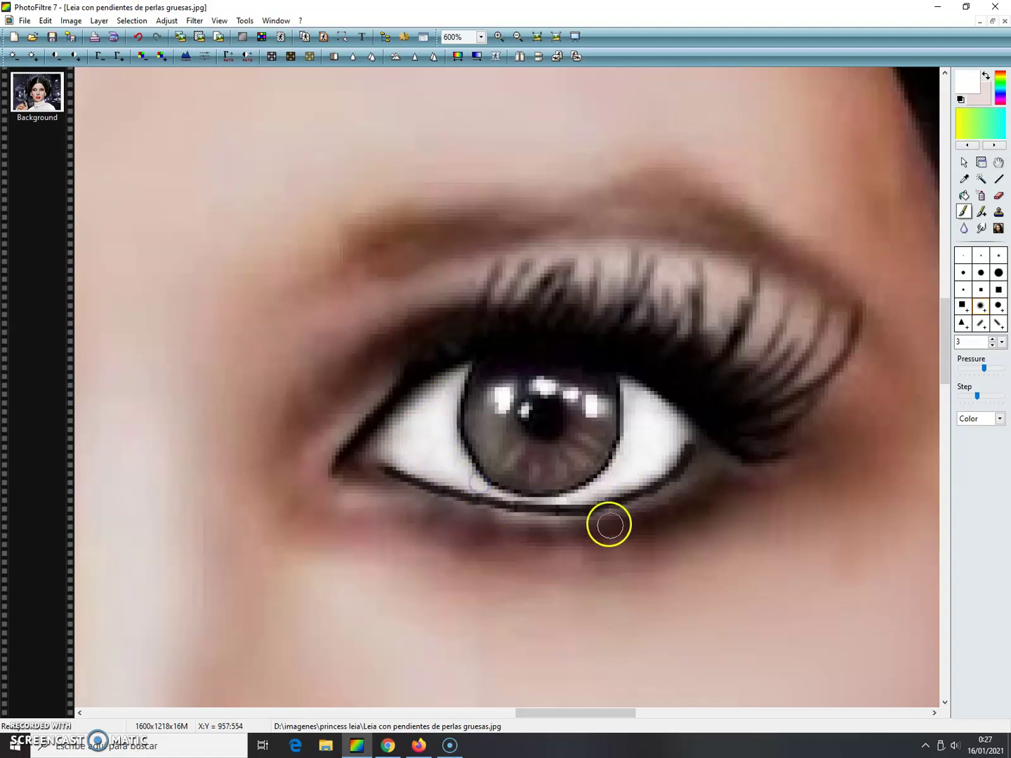
- Draw lighter grey-brown streaks (RGB 169, 157, 152) in the right-side eye's lower iris with the Line tool and soften them by smudging
{"action": "left_click", "coordinate": [962, 179]}
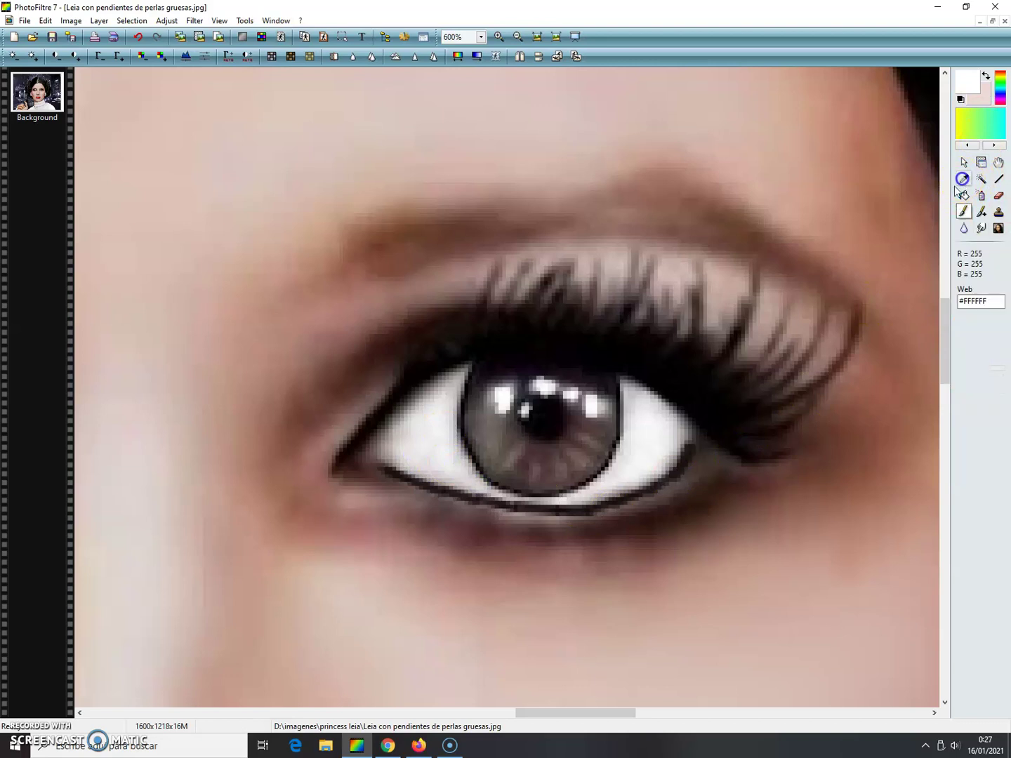
{"action": "left_click", "coordinate": [511, 462]}
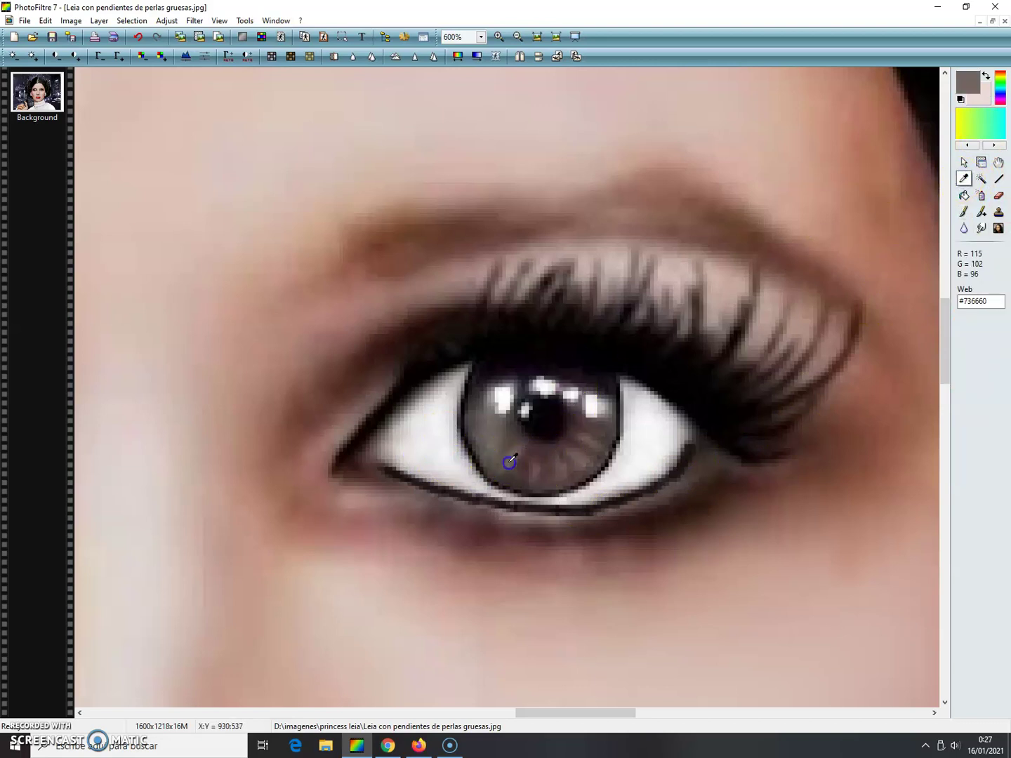
{"action": "left_click", "coordinate": [967, 83]}
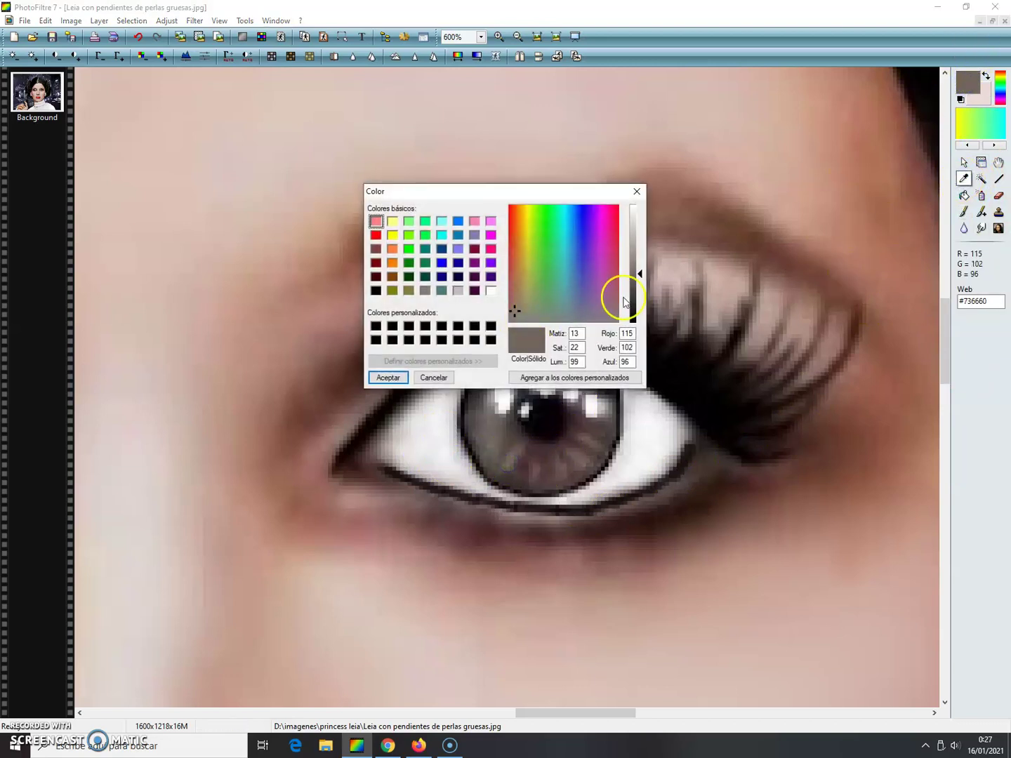
{"action": "left_click_drag", "start_coordinate": [639, 274], "coordinate": [639, 248]}
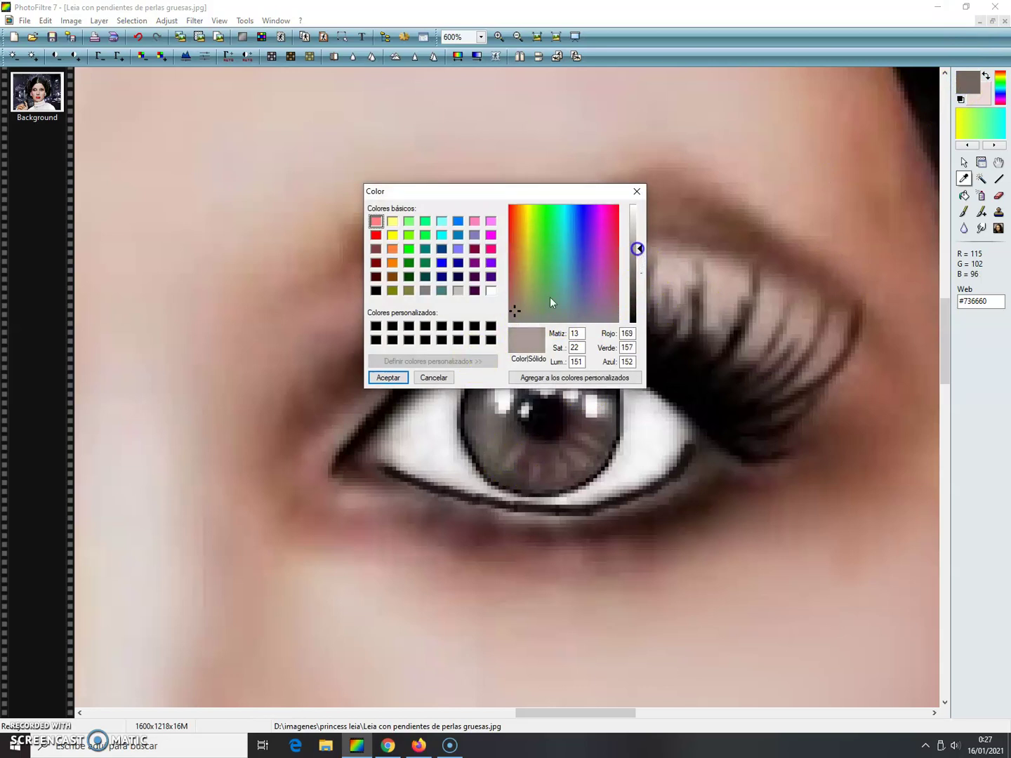
{"action": "left_click", "coordinate": [389, 378]}
{"action": "left_click", "coordinate": [963, 212]}
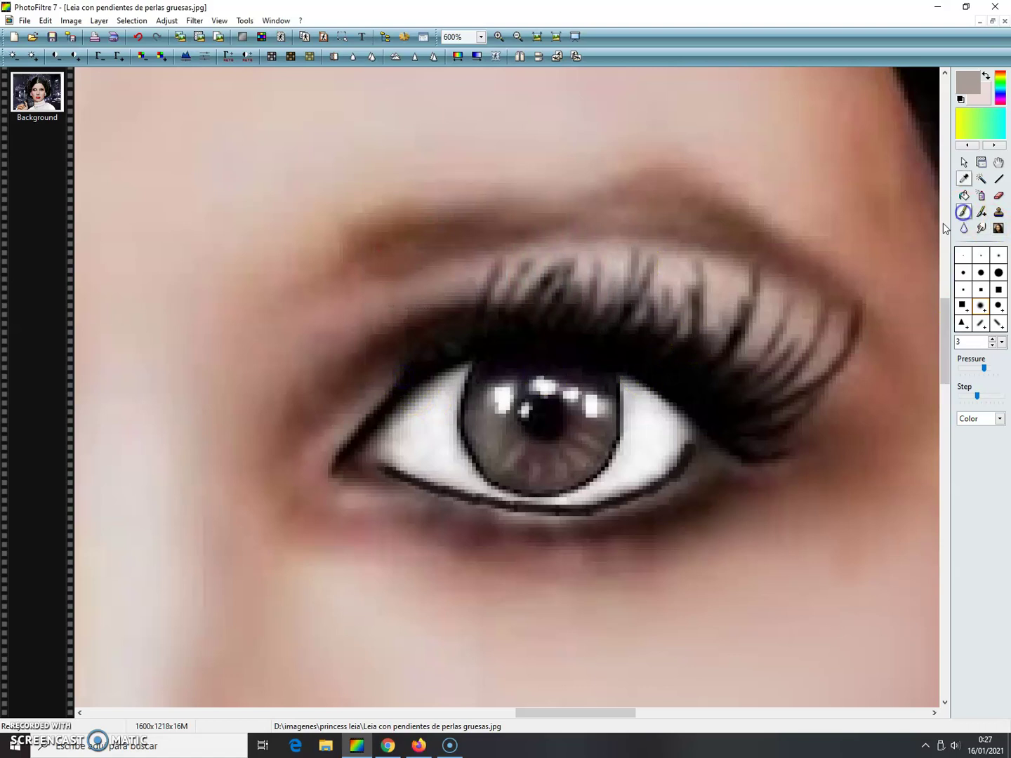
{"action": "left_click", "coordinate": [988, 347]}
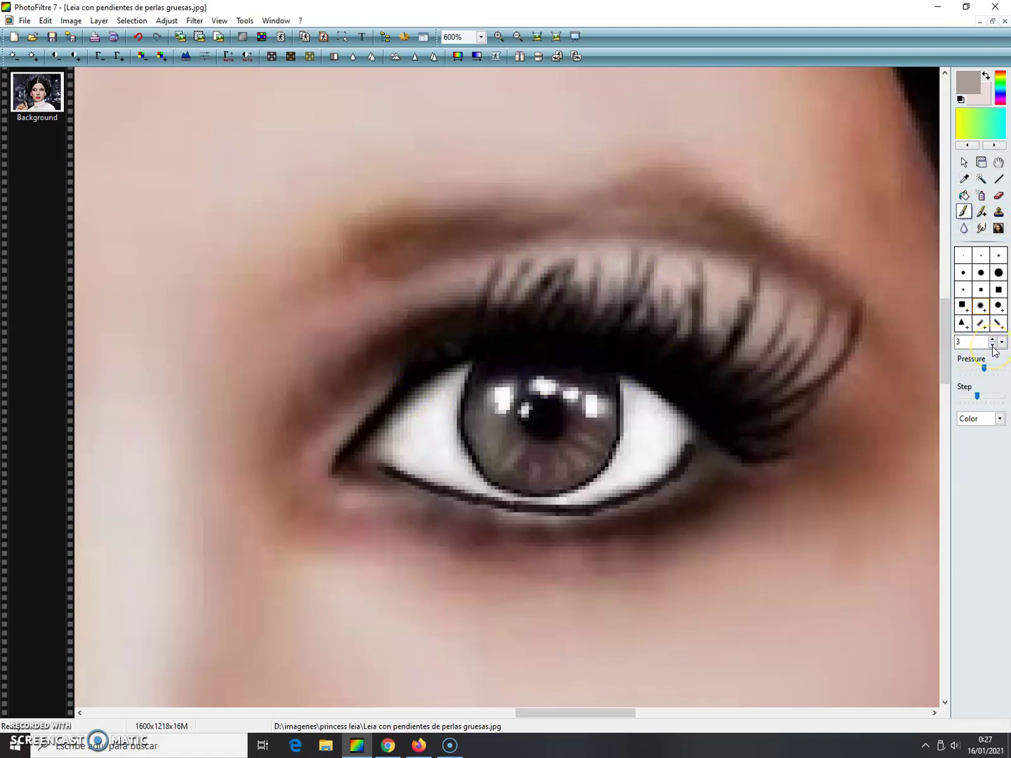
{"action": "left_click", "coordinate": [999, 181]}
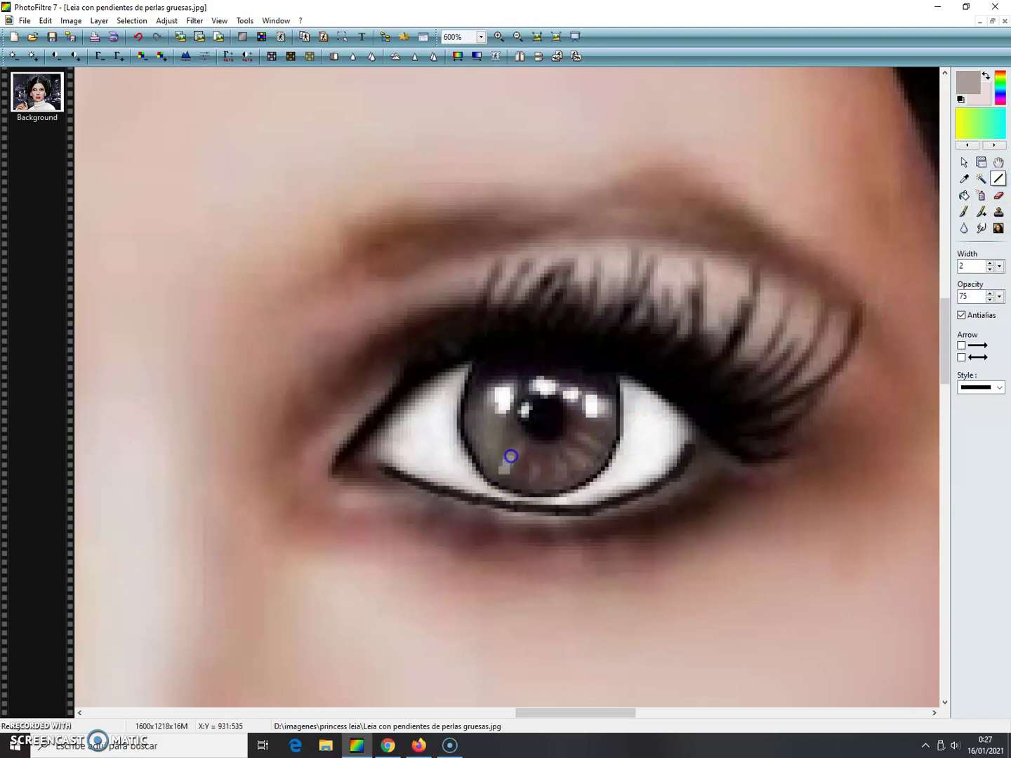
{"action": "mouse_move", "coordinate": [567, 475]}
{"action": "left_mouse_down"}
{"action": "mouse_move", "coordinate": [575, 456]}
{"action": "mouse_move", "coordinate": [563, 447]}
{"action": "mouse_move", "coordinate": [500, 443]}
{"action": "left_mouse_up"}
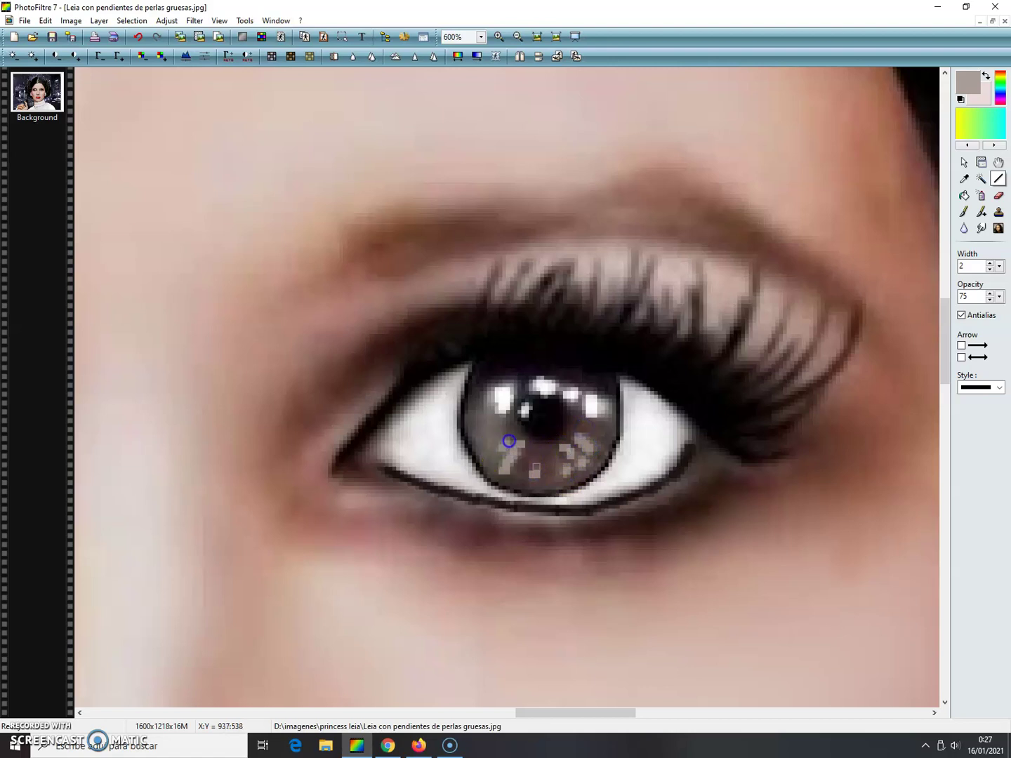
{"action": "left_click", "coordinate": [981, 227]}
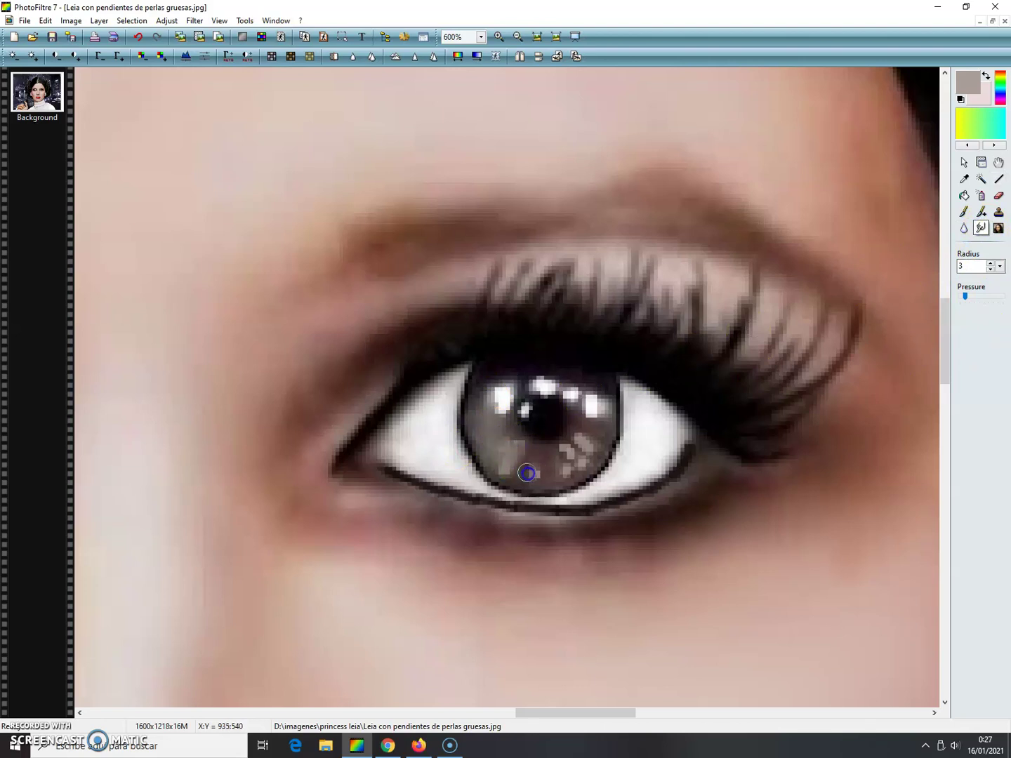
{"action": "mouse_move", "coordinate": [537, 460]}
{"action": "left_mouse_down"}
{"action": "mouse_move", "coordinate": [570, 459]}
{"action": "mouse_move", "coordinate": [578, 443]}
{"action": "mouse_move", "coordinate": [586, 462]}
{"action": "left_mouse_up"}
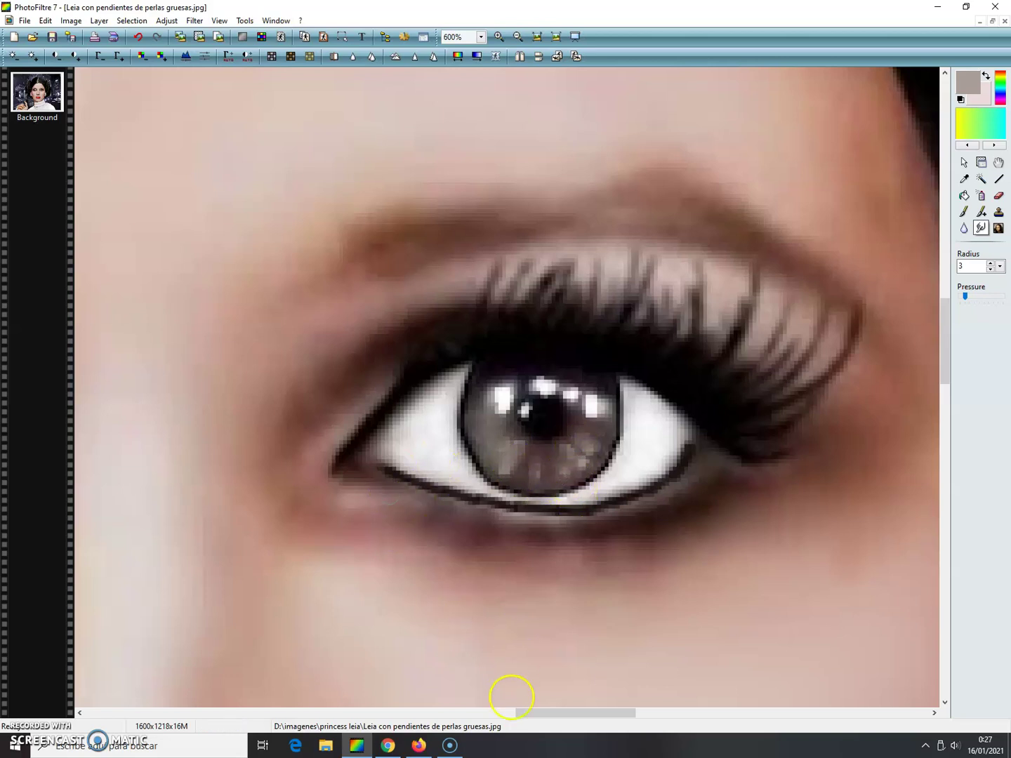
- Draw matching light grey-brown streaks around the lower iris of the left-side eye with the Line tool
{"action": "left_click_drag", "start_coordinate": [541, 713], "coordinate": [440, 709]}
{"action": "left_click", "coordinate": [999, 180]}
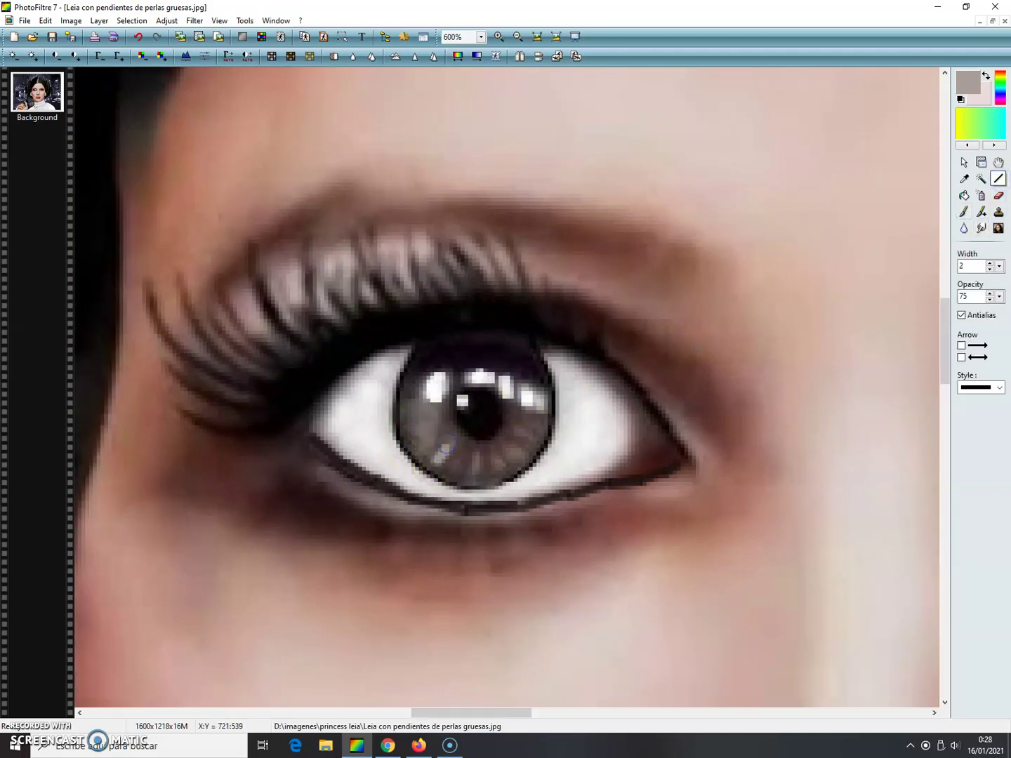
{"action": "mouse_move", "coordinate": [525, 456]}
{"action": "left_mouse_down"}
{"action": "mouse_move", "coordinate": [513, 443]}
{"action": "mouse_move", "coordinate": [521, 431]}
{"action": "left_mouse_up"}
{"action": "left_click_drag", "start_coordinate": [424, 444], "coordinate": [440, 432]}
- Smudge the left-side eye's iris streaks, the glint beside the pupil and the inner white with the Smudge tool at radius 3
{"action": "left_click", "coordinate": [983, 230]}
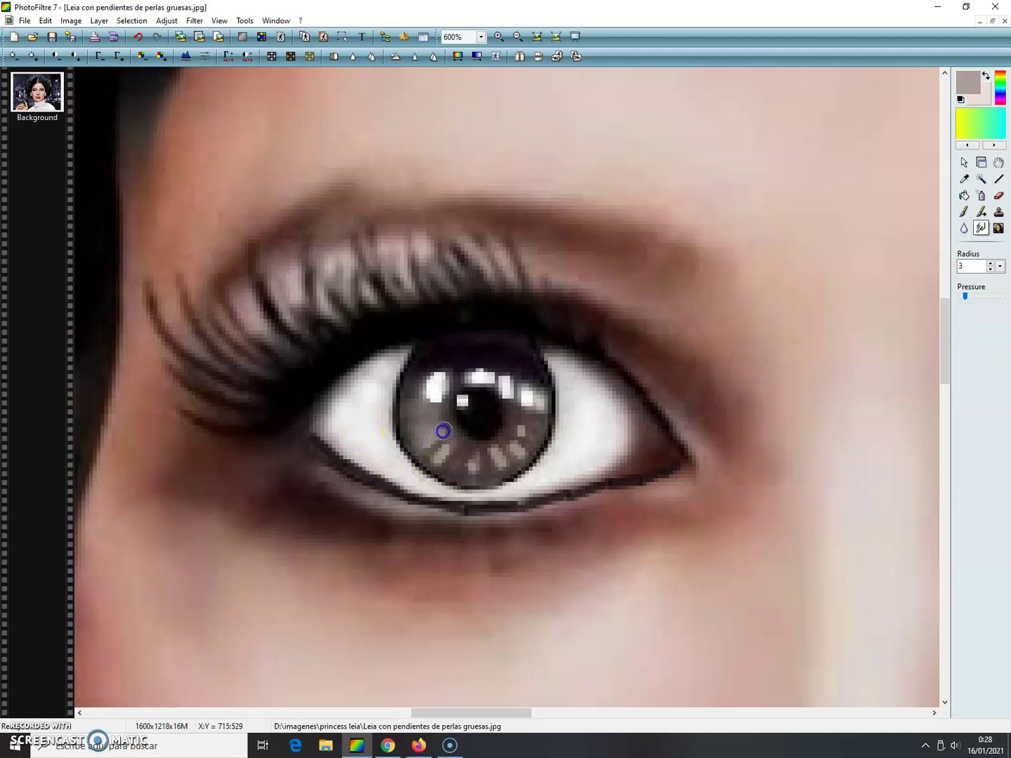
{"action": "mouse_move", "coordinate": [468, 472]}
{"action": "left_mouse_down"}
{"action": "mouse_move", "coordinate": [498, 457]}
{"action": "mouse_move", "coordinate": [496, 448]}
{"action": "left_mouse_up"}
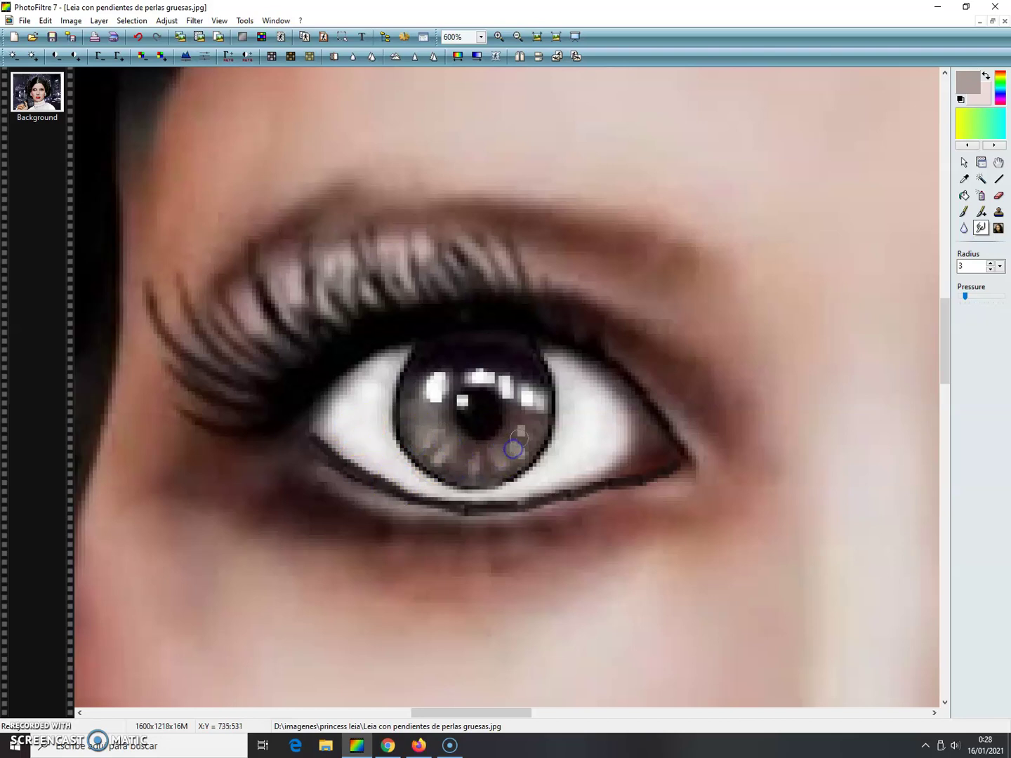
{"action": "left_click_drag", "start_coordinate": [442, 380], "coordinate": [469, 405]}
{"action": "mouse_move", "coordinate": [414, 467]}
{"action": "left_mouse_down"}
{"action": "mouse_move", "coordinate": [635, 448]}
{"action": "mouse_move", "coordinate": [562, 481]}
{"action": "mouse_move", "coordinate": [603, 460]}
{"action": "mouse_move", "coordinate": [606, 398]}
{"action": "mouse_move", "coordinate": [622, 409]}
{"action": "mouse_move", "coordinate": [611, 450]}
{"action": "mouse_move", "coordinate": [622, 417]}
{"action": "left_mouse_up"}
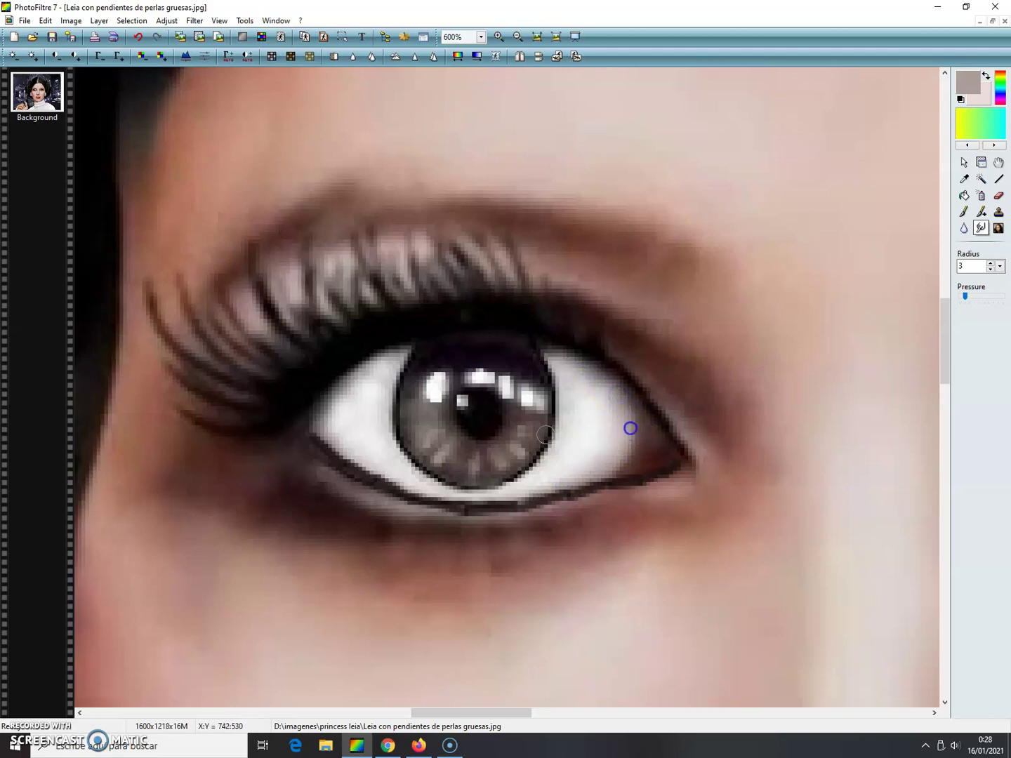
{"action": "left_click", "coordinate": [961, 267]}
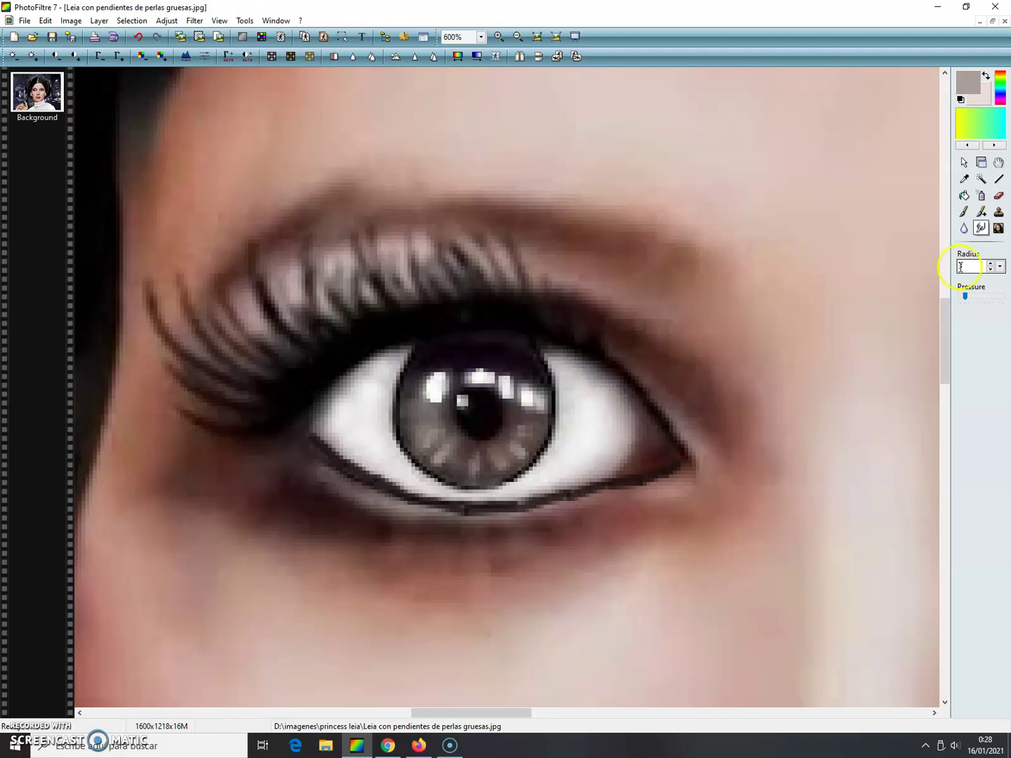
- Darken the left-side eye's upper lid line with black strokes using the Line tool at width 2 and opacity 75
{"action": "left_click", "coordinate": [998, 178]}
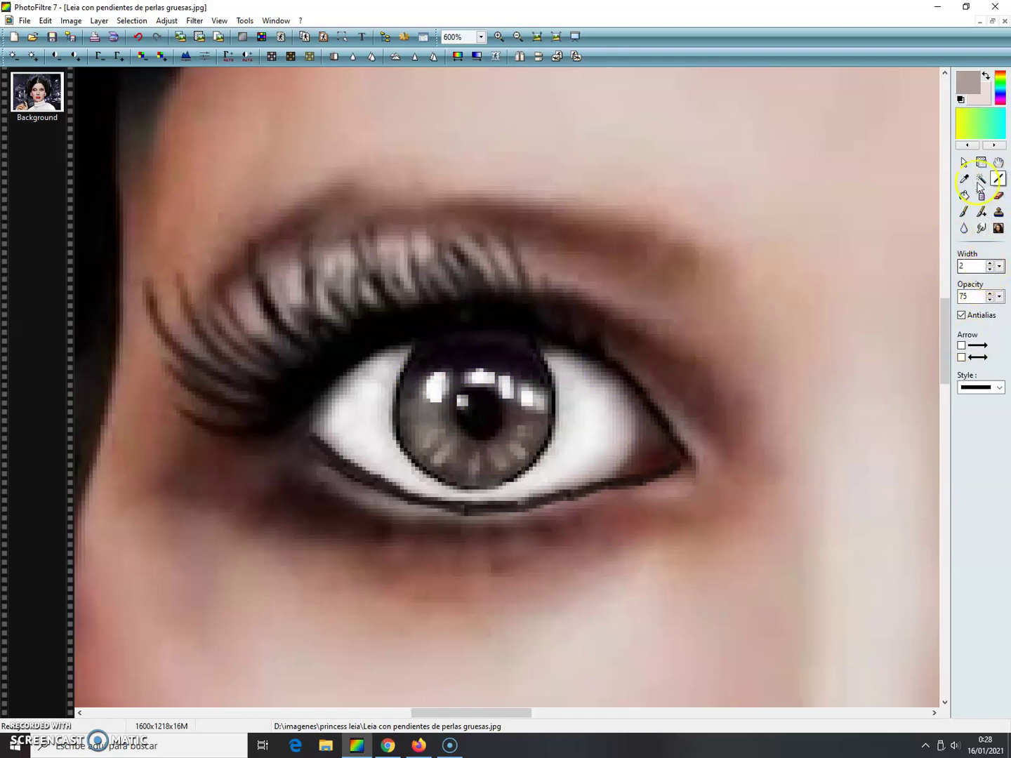
{"action": "left_click", "coordinate": [967, 88]}
{"action": "left_click_drag", "start_coordinate": [631, 252], "coordinate": [638, 321]}
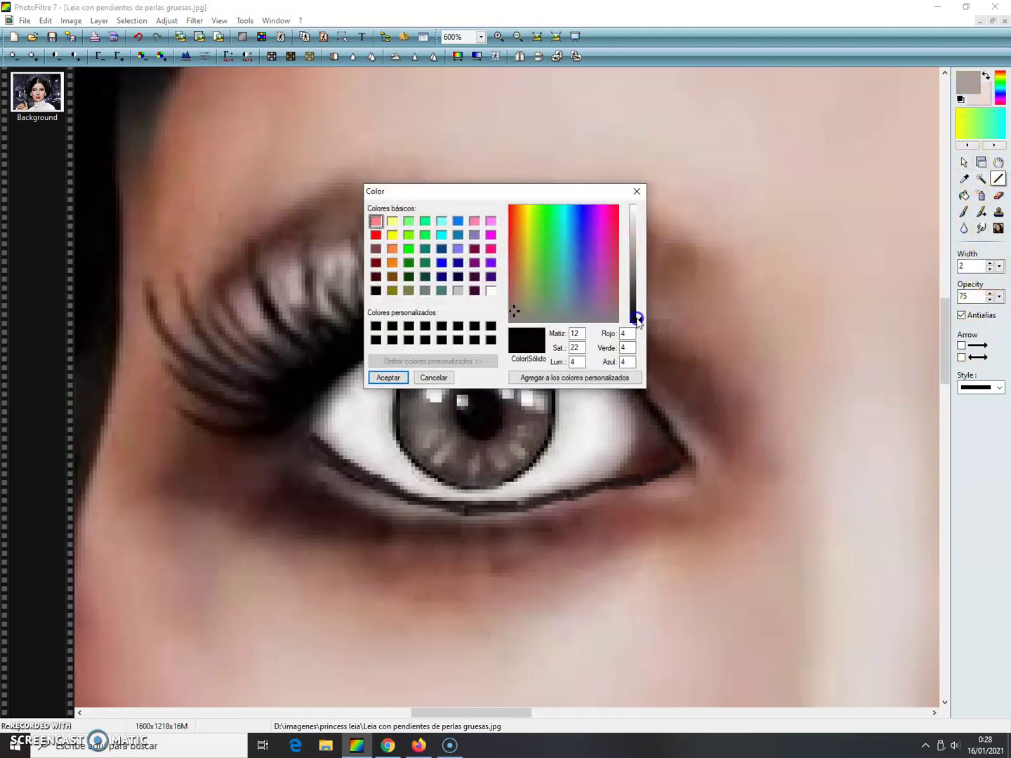
{"action": "left_click", "coordinate": [386, 378]}
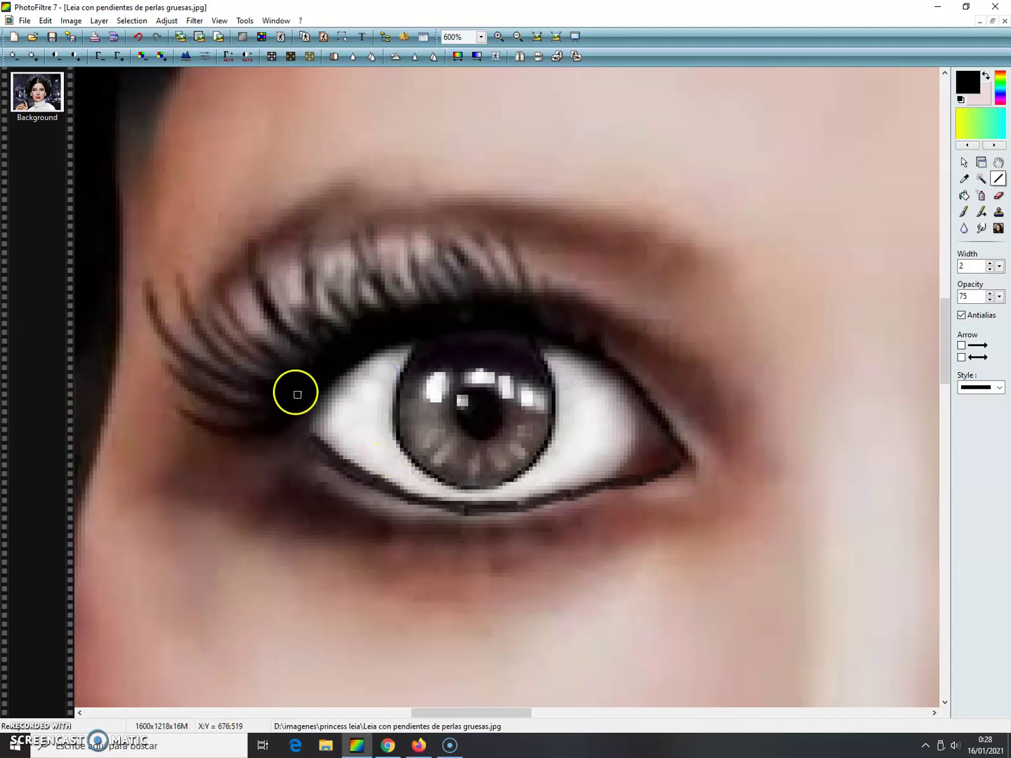
{"action": "left_click_drag", "start_coordinate": [295, 419], "coordinate": [398, 335]}
{"action": "mouse_move", "coordinate": [460, 327]}
{"action": "left_mouse_down"}
{"action": "mouse_move", "coordinate": [517, 321]}
{"action": "mouse_move", "coordinate": [573, 341]}
{"action": "mouse_move", "coordinate": [610, 365]}
{"action": "mouse_move", "coordinate": [674, 436]}
{"action": "left_mouse_up"}
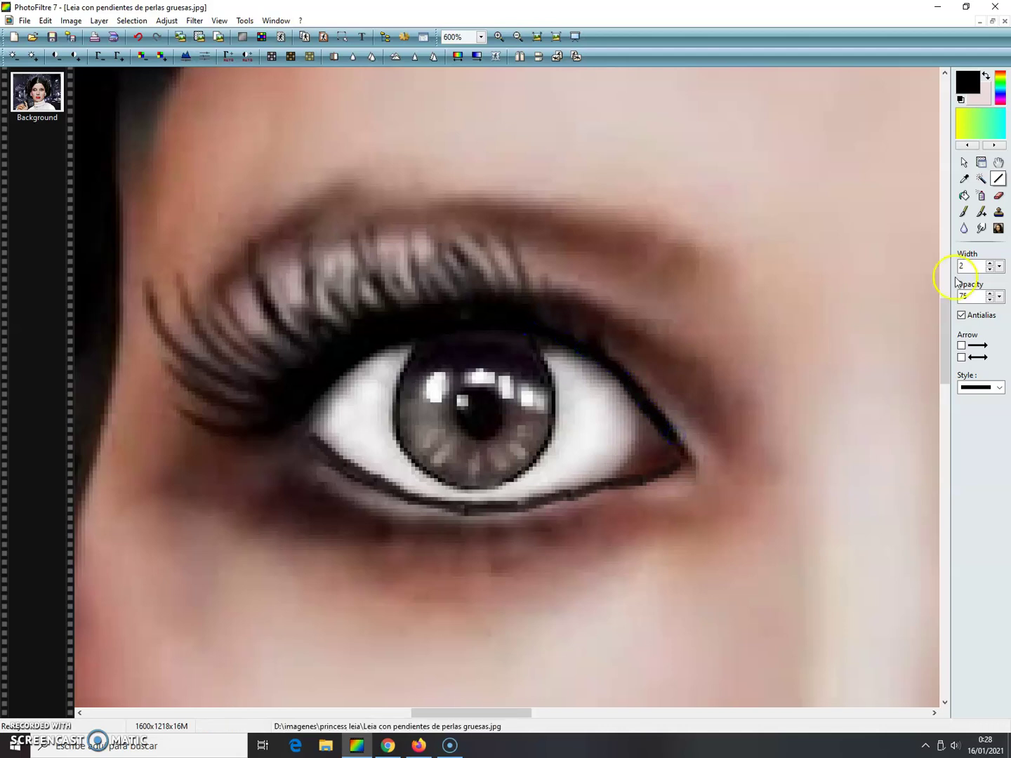
- Thicken the left-side eye's upper lid line with black Line tool strokes at width 3
{"action": "left_click", "coordinate": [990, 263]}
{"action": "left_click_drag", "start_coordinate": [289, 421], "coordinate": [344, 365]}
{"action": "left_click_drag", "start_coordinate": [348, 360], "coordinate": [415, 334]}
{"action": "left_click_drag", "start_coordinate": [509, 330], "coordinate": [574, 345]}
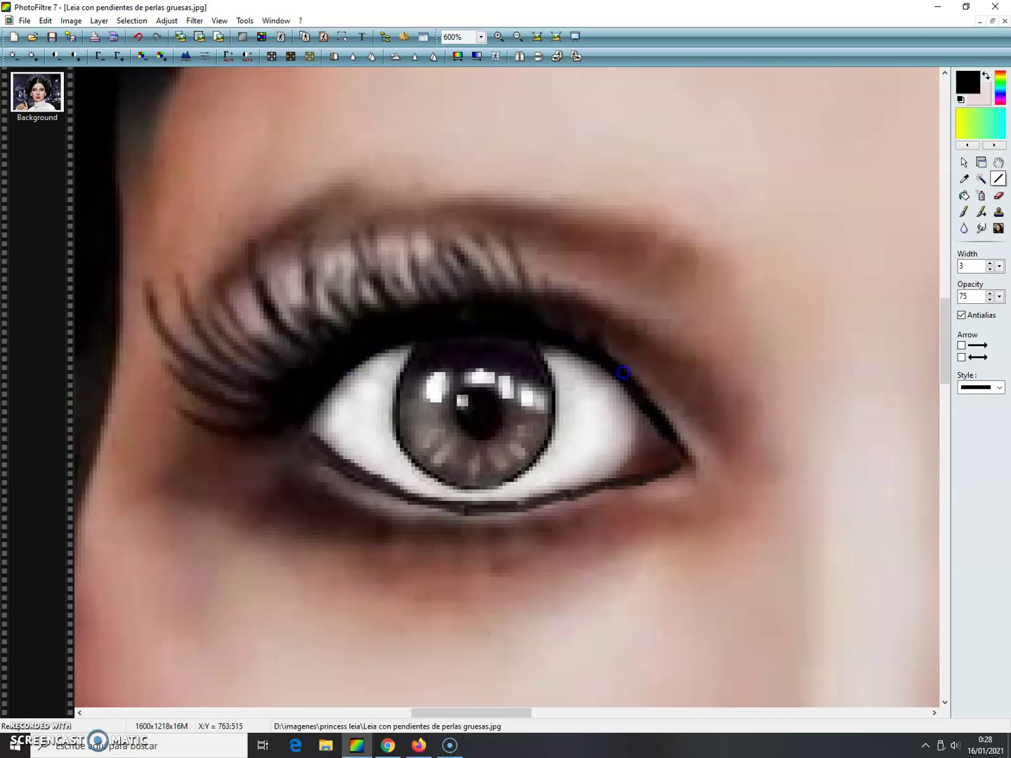
- Draw a matching black line along the right-side eye's upper lid from the inner corner to the outer corner
{"action": "left_click_drag", "start_coordinate": [467, 712], "coordinate": [571, 706]}
{"action": "left_click_drag", "start_coordinate": [374, 448], "coordinate": [399, 417]}
{"action": "left_click_drag", "start_coordinate": [399, 416], "coordinate": [421, 396]}
{"action": "mouse_move", "coordinate": [420, 397]}
{"action": "left_mouse_down"}
{"action": "mouse_move", "coordinate": [460, 364]}
{"action": "mouse_move", "coordinate": [551, 343]}
{"action": "left_mouse_up"}
{"action": "left_click_drag", "start_coordinate": [553, 344], "coordinate": [579, 346]}
{"action": "left_click_drag", "start_coordinate": [601, 347], "coordinate": [629, 356]}
{"action": "left_click_drag", "start_coordinate": [629, 356], "coordinate": [690, 380]}
{"action": "left_click_drag", "start_coordinate": [691, 381], "coordinate": [724, 401]}
{"action": "left_click_drag", "start_coordinate": [731, 411], "coordinate": [748, 426]}
{"action": "left_click_drag", "start_coordinate": [745, 422], "coordinate": [760, 436]}
{"action": "left_click_drag", "start_coordinate": [758, 436], "coordinate": [779, 447]}
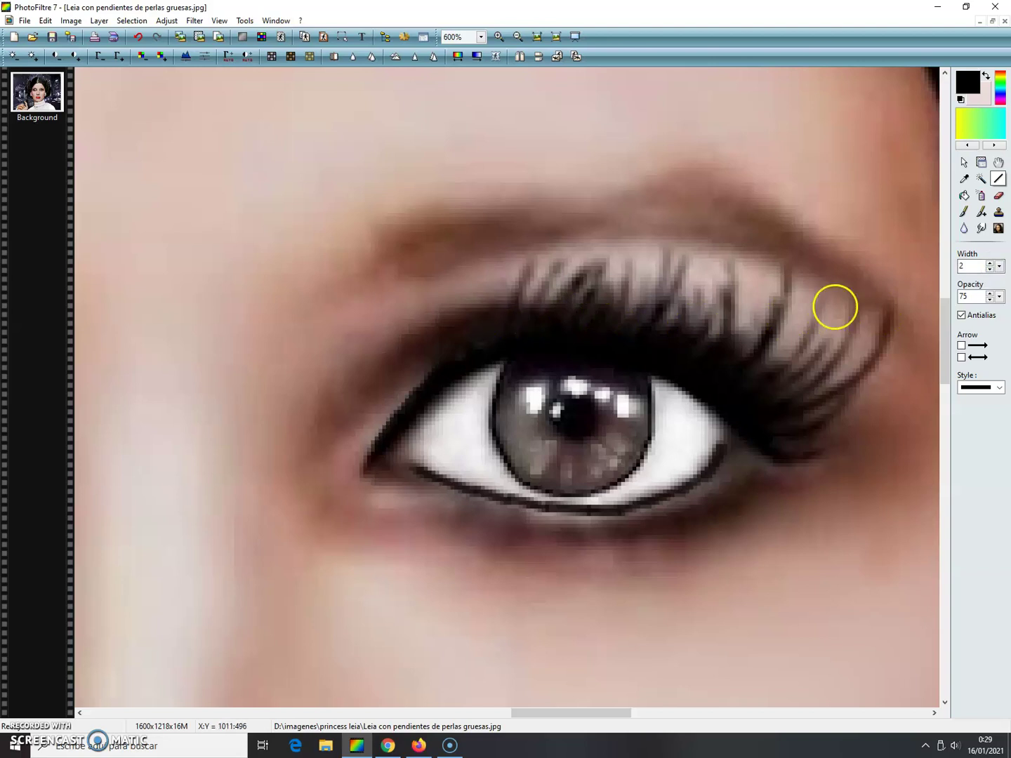
- Draw fine black lashes over the inner and middle upper lid of the right-side eye with the Line tool at width 1
{"action": "left_click", "coordinate": [989, 270]}
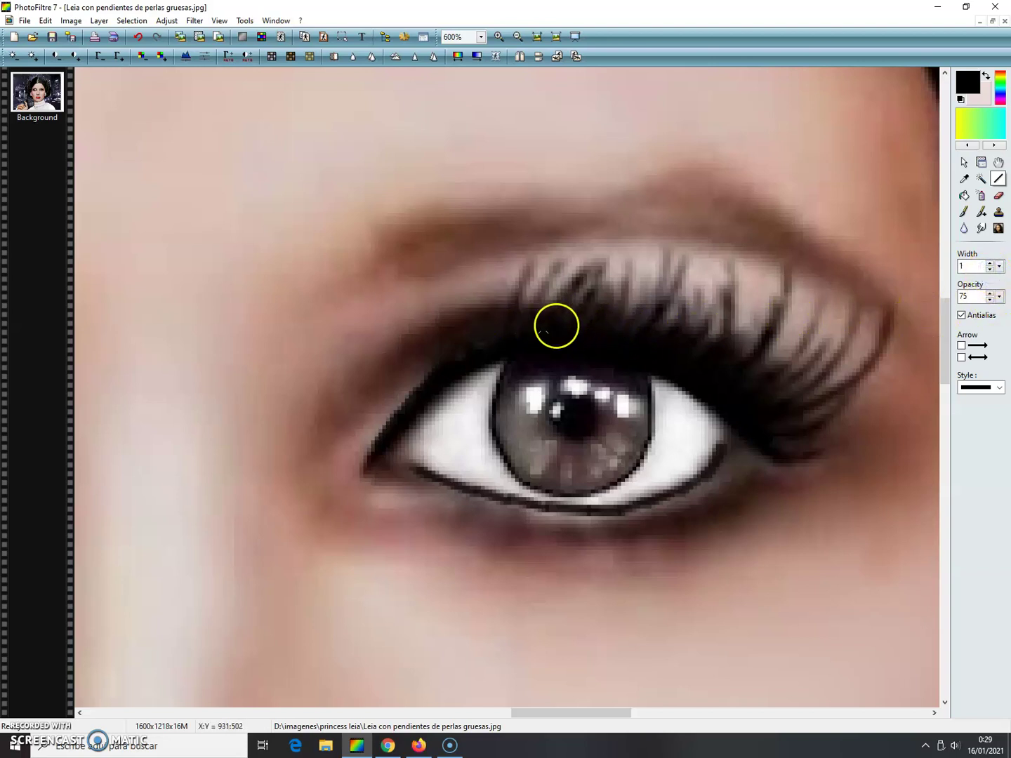
{"action": "mouse_move", "coordinate": [498, 324]}
{"action": "left_mouse_down"}
{"action": "mouse_move", "coordinate": [533, 264]}
{"action": "mouse_move", "coordinate": [539, 282]}
{"action": "mouse_move", "coordinate": [567, 261]}
{"action": "mouse_move", "coordinate": [549, 282]}
{"action": "mouse_move", "coordinate": [588, 270]}
{"action": "left_mouse_up"}
{"action": "mouse_move", "coordinate": [566, 308]}
{"action": "left_mouse_down"}
{"action": "mouse_move", "coordinate": [586, 301]}
{"action": "mouse_move", "coordinate": [595, 279]}
{"action": "mouse_move", "coordinate": [619, 279]}
{"action": "left_mouse_up"}
{"action": "mouse_move", "coordinate": [620, 314]}
{"action": "left_mouse_down"}
{"action": "mouse_move", "coordinate": [634, 265]}
{"action": "mouse_move", "coordinate": [650, 294]}
{"action": "mouse_move", "coordinate": [652, 275]}
{"action": "left_mouse_up"}
{"action": "left_click_drag", "start_coordinate": [651, 344], "coordinate": [688, 264]}
{"action": "mouse_move", "coordinate": [654, 311]}
{"action": "left_mouse_down"}
{"action": "mouse_move", "coordinate": [668, 285]}
{"action": "mouse_move", "coordinate": [666, 250]}
{"action": "left_mouse_up"}
{"action": "left_click_drag", "start_coordinate": [687, 308], "coordinate": [706, 267]}
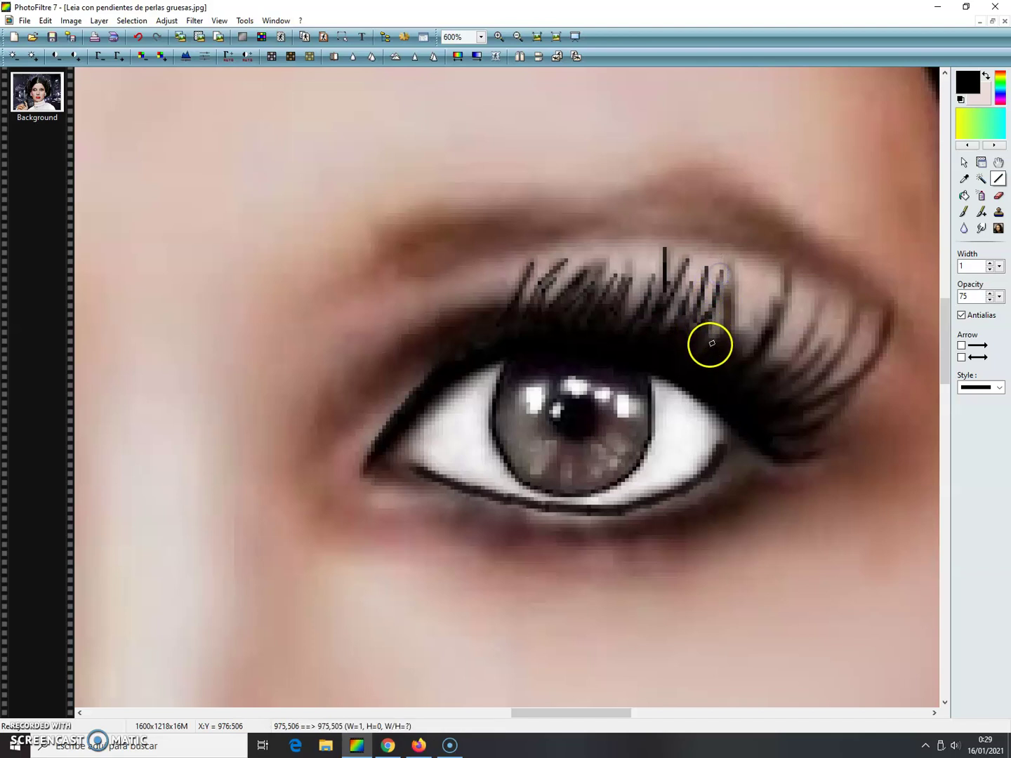
{"action": "left_click_drag", "start_coordinate": [726, 323], "coordinate": [729, 253]}
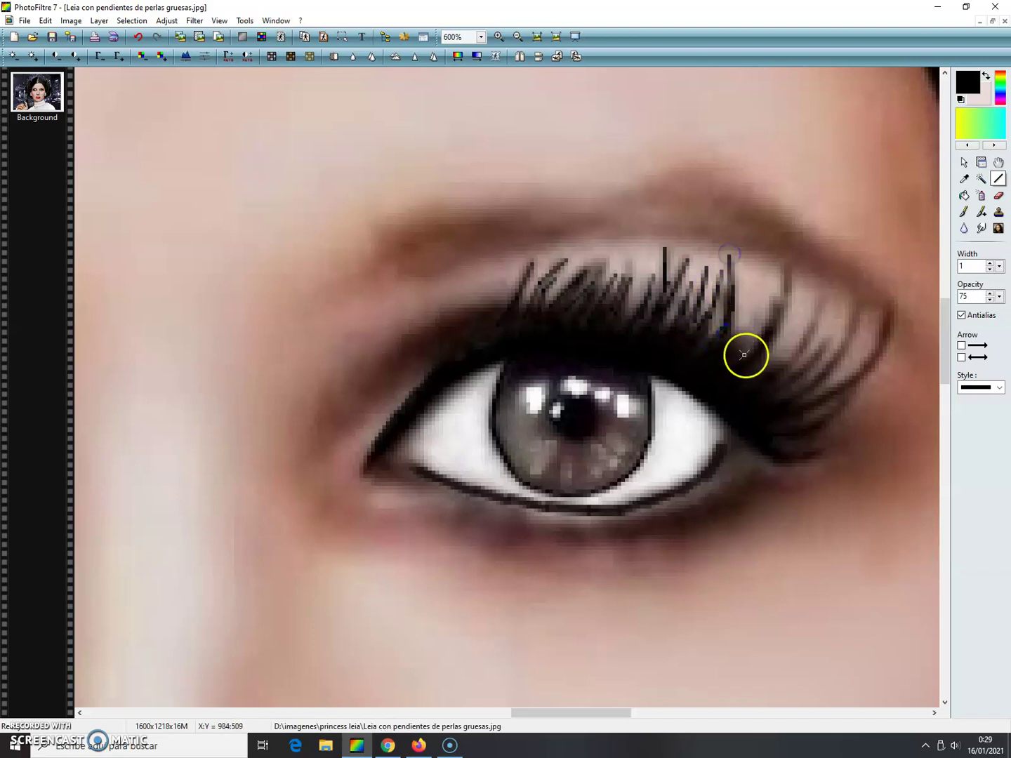
- Draw the right-side eye's long outer lashes in black at width 1 and retrace its lower lid line
{"action": "mouse_move", "coordinate": [745, 339]}
{"action": "left_mouse_down"}
{"action": "mouse_move", "coordinate": [764, 267]}
{"action": "mouse_move", "coordinate": [757, 354]}
{"action": "left_mouse_up"}
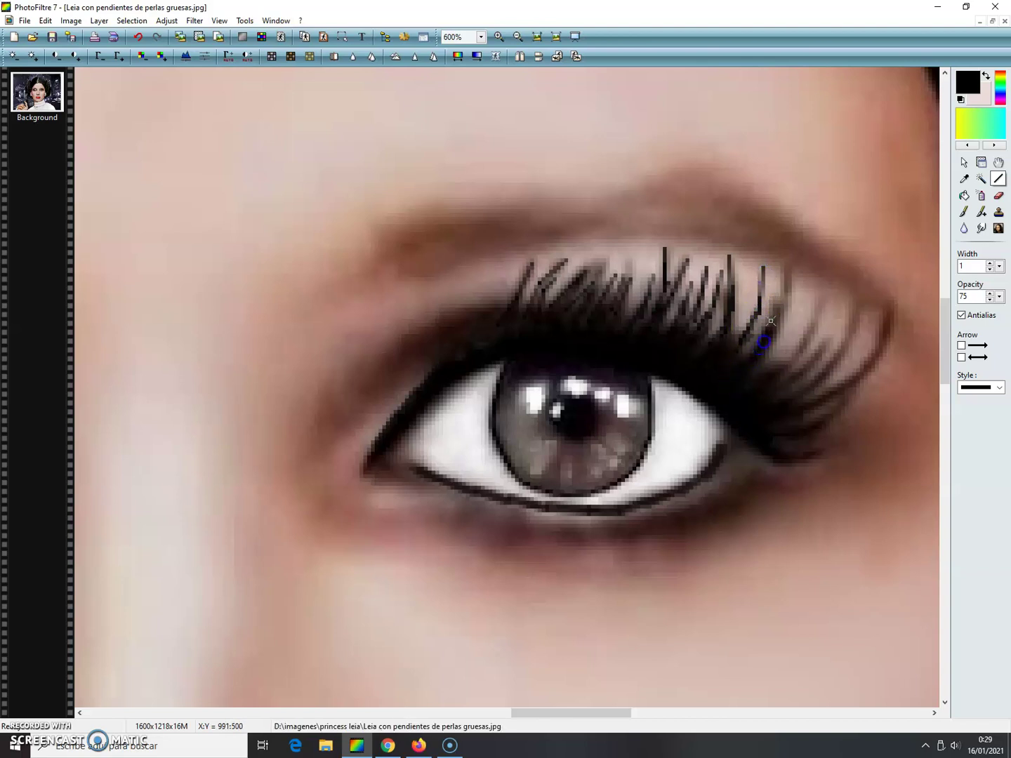
{"action": "left_click_drag", "start_coordinate": [781, 307], "coordinate": [788, 286]}
{"action": "mouse_move", "coordinate": [766, 382]}
{"action": "left_mouse_down"}
{"action": "mouse_move", "coordinate": [806, 341]}
{"action": "mouse_move", "coordinate": [824, 304]}
{"action": "mouse_move", "coordinate": [801, 365]}
{"action": "mouse_move", "coordinate": [837, 323]}
{"action": "left_mouse_up"}
{"action": "mouse_move", "coordinate": [795, 406]}
{"action": "left_mouse_down"}
{"action": "mouse_move", "coordinate": [861, 303]}
{"action": "mouse_move", "coordinate": [820, 401]}
{"action": "mouse_move", "coordinate": [857, 376]}
{"action": "mouse_move", "coordinate": [886, 330]}
{"action": "left_mouse_up"}
{"action": "left_click", "coordinate": [808, 430]}
{"action": "mouse_move", "coordinate": [840, 408]}
{"action": "left_mouse_down"}
{"action": "mouse_move", "coordinate": [848, 391]}
{"action": "mouse_move", "coordinate": [779, 451]}
{"action": "mouse_move", "coordinate": [842, 434]}
{"action": "left_mouse_up"}
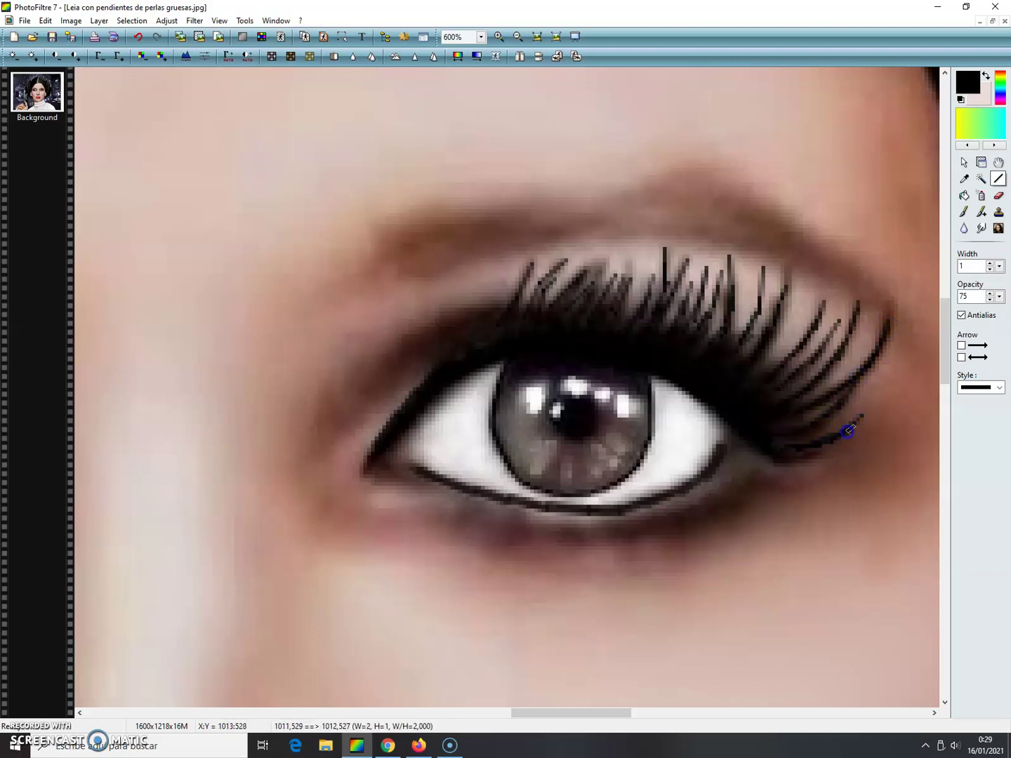
{"action": "left_click", "coordinate": [789, 453]}
{"action": "mouse_move", "coordinate": [833, 446]}
{"action": "left_mouse_down"}
{"action": "mouse_move", "coordinate": [799, 434]}
{"action": "mouse_move", "coordinate": [815, 421]}
{"action": "left_mouse_up"}
{"action": "left_click", "coordinate": [801, 415]}
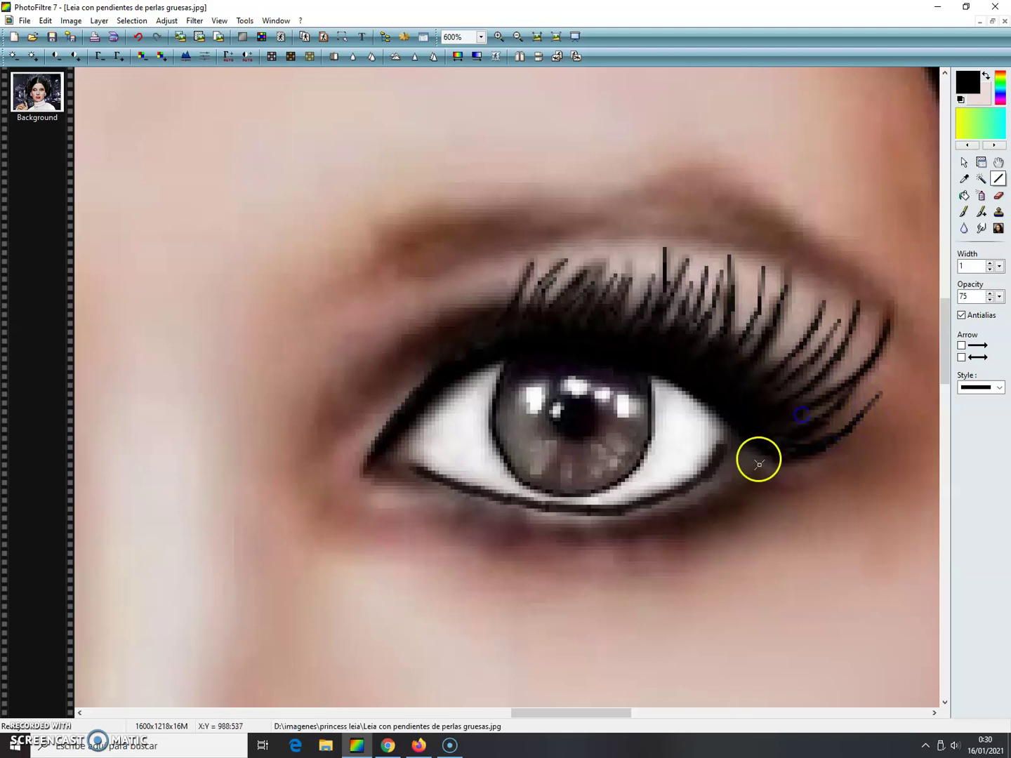
{"action": "left_click_drag", "start_coordinate": [712, 471], "coordinate": [709, 472]}
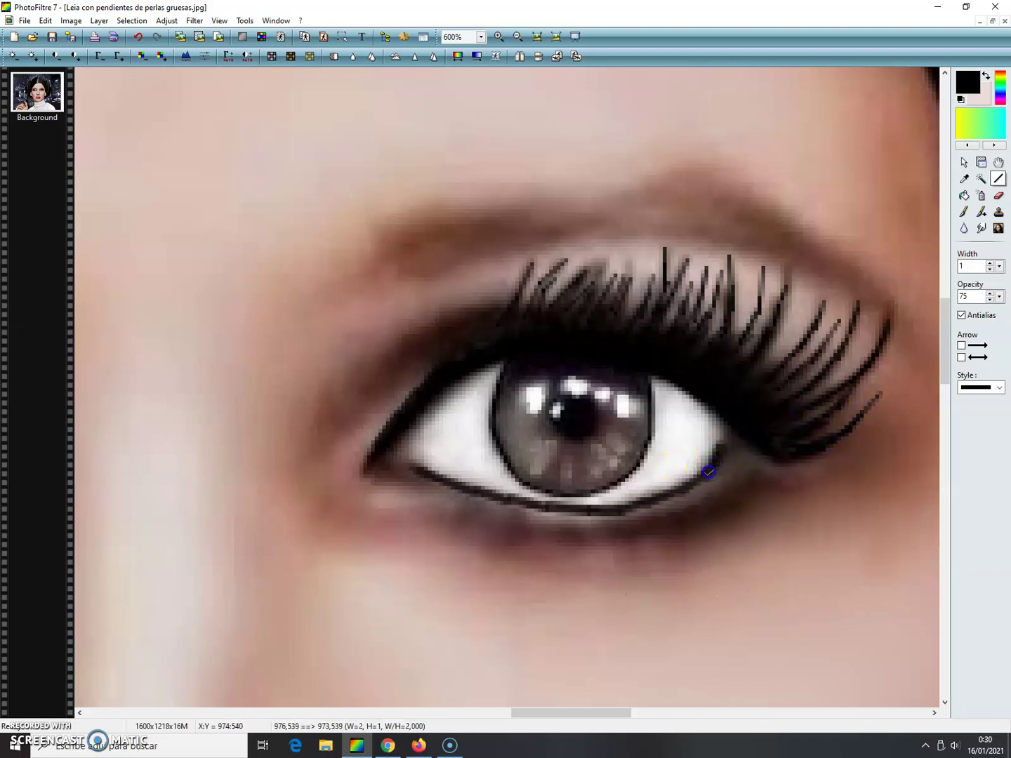
{"action": "left_click_drag", "start_coordinate": [611, 508], "coordinate": [610, 508]}
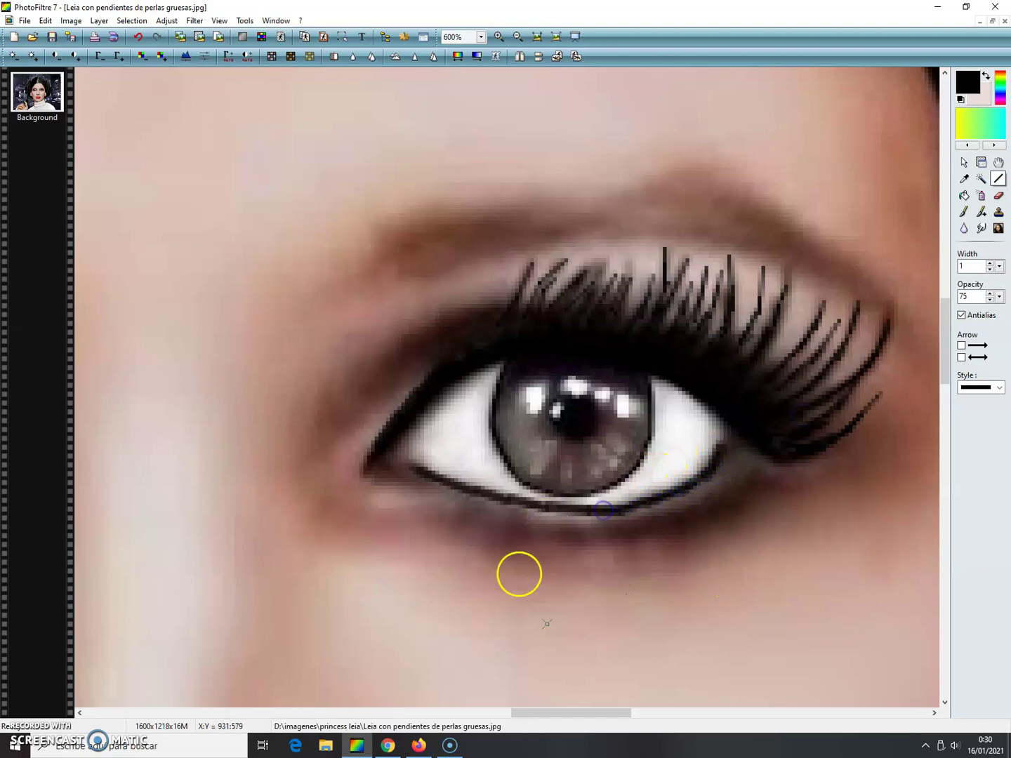
- Trace the left-side eye's outer and middle upper lashes with fine black lines at width 1
{"action": "left_click_drag", "start_coordinate": [608, 713], "coordinate": [472, 710]}
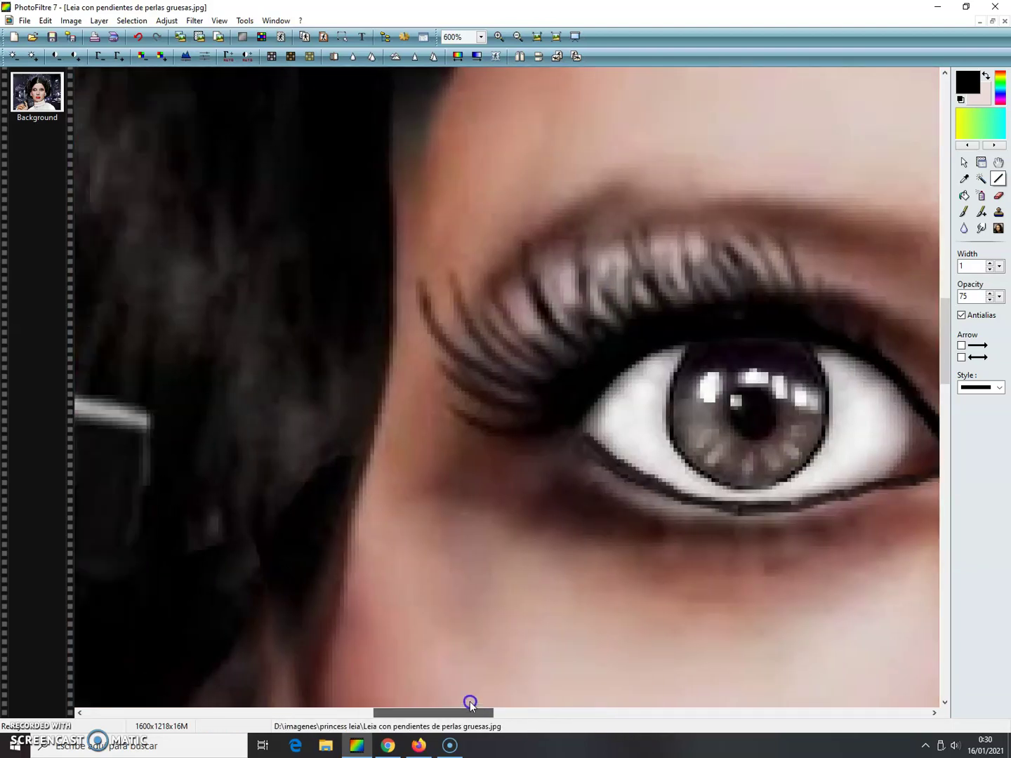
{"action": "left_click_drag", "start_coordinate": [442, 407], "coordinate": [511, 433]}
{"action": "left_click_drag", "start_coordinate": [440, 366], "coordinate": [459, 388]}
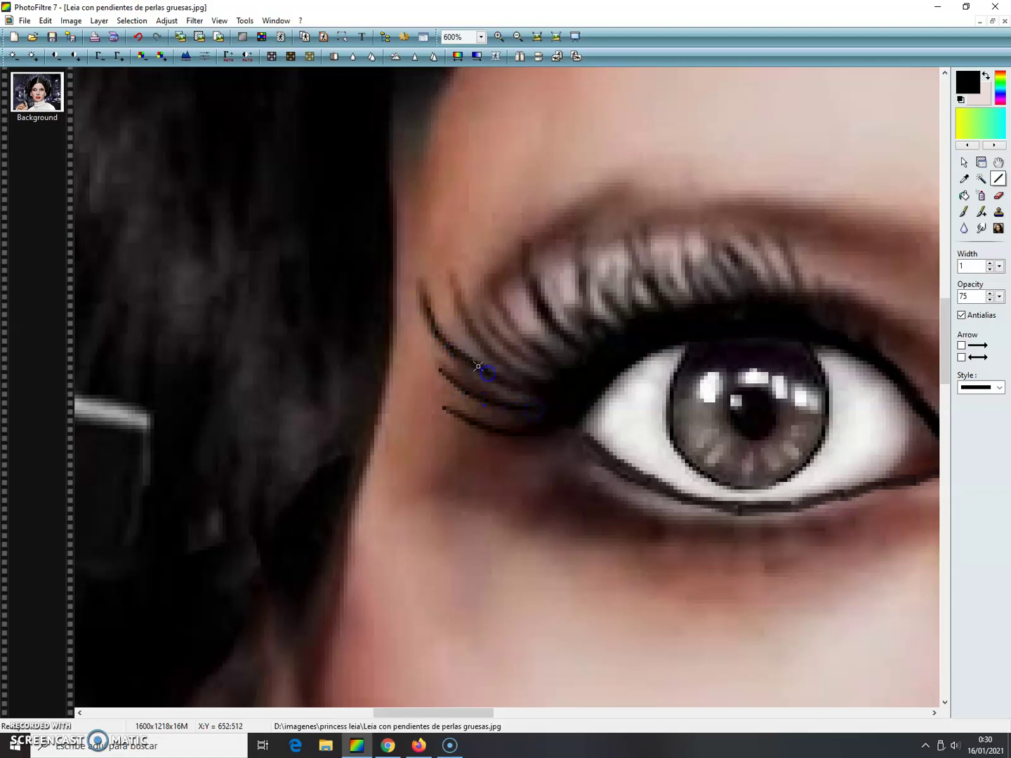
{"action": "left_click_drag", "start_coordinate": [546, 387], "coordinate": [552, 388]}
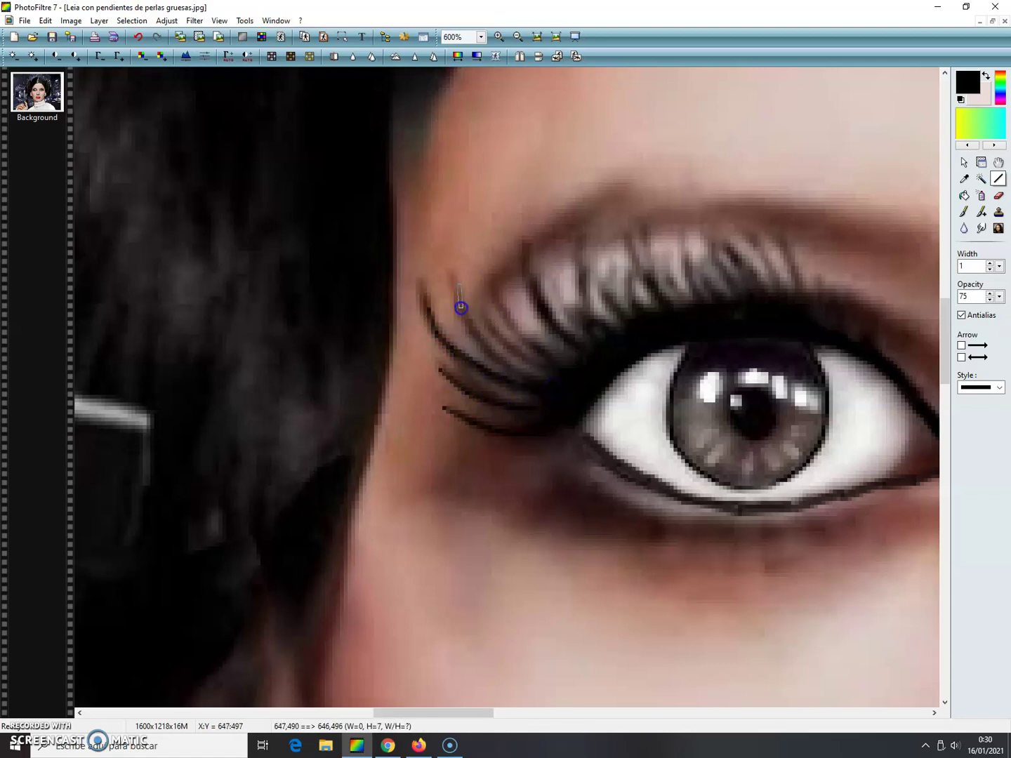
{"action": "mouse_move", "coordinate": [480, 307]}
{"action": "left_mouse_down"}
{"action": "mouse_move", "coordinate": [493, 332]}
{"action": "mouse_move", "coordinate": [496, 298]}
{"action": "mouse_move", "coordinate": [569, 365]}
{"action": "left_mouse_up"}
{"action": "mouse_move", "coordinate": [539, 312]}
{"action": "left_mouse_down"}
{"action": "mouse_move", "coordinate": [586, 321]}
{"action": "mouse_move", "coordinate": [584, 256]}
{"action": "mouse_move", "coordinate": [617, 313]}
{"action": "mouse_move", "coordinate": [619, 244]}
{"action": "mouse_move", "coordinate": [654, 232]}
{"action": "mouse_move", "coordinate": [693, 306]}
{"action": "left_mouse_up"}
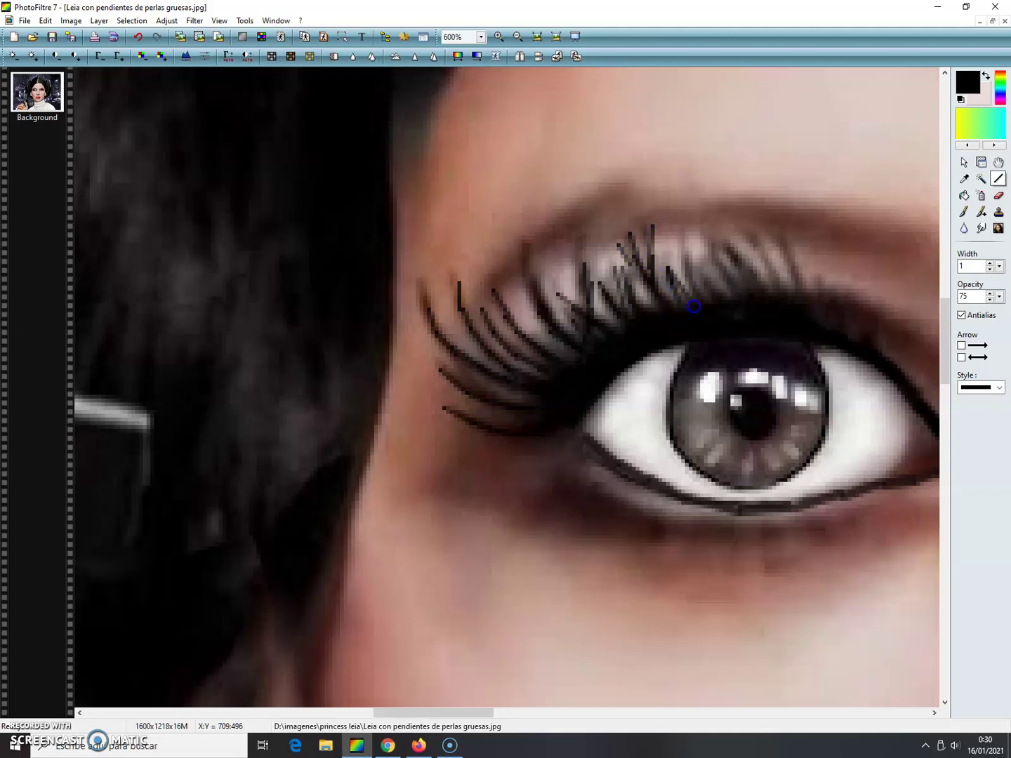
- Draw fine black lashes over the left-side eye's inner upper lid and add a low lash at its outer corner
{"action": "left_click_drag", "start_coordinate": [692, 254], "coordinate": [678, 282]}
{"action": "left_click_drag", "start_coordinate": [686, 290], "coordinate": [793, 260]}
{"action": "left_click_drag", "start_coordinate": [769, 302], "coordinate": [831, 287]}
{"action": "left_click_drag", "start_coordinate": [500, 449], "coordinate": [520, 453]}
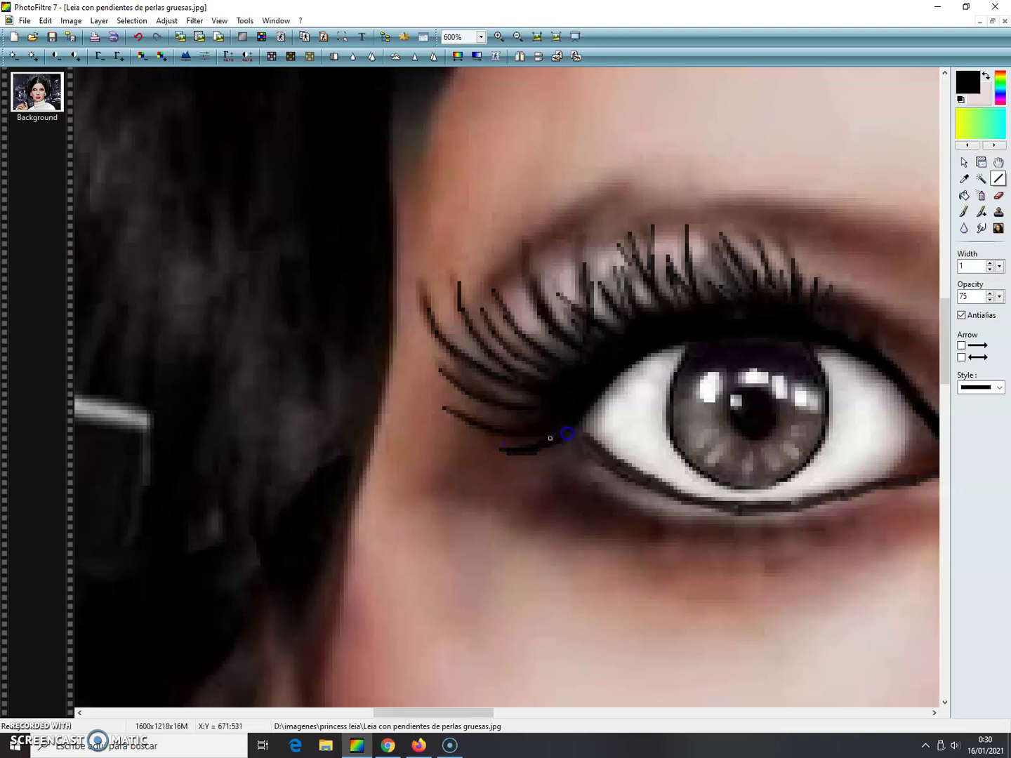
- Retrace the outer lower lid line and the iris outline of the left-side eye in black at width 1
{"action": "left_click_drag", "start_coordinate": [578, 435], "coordinate": [682, 500]}
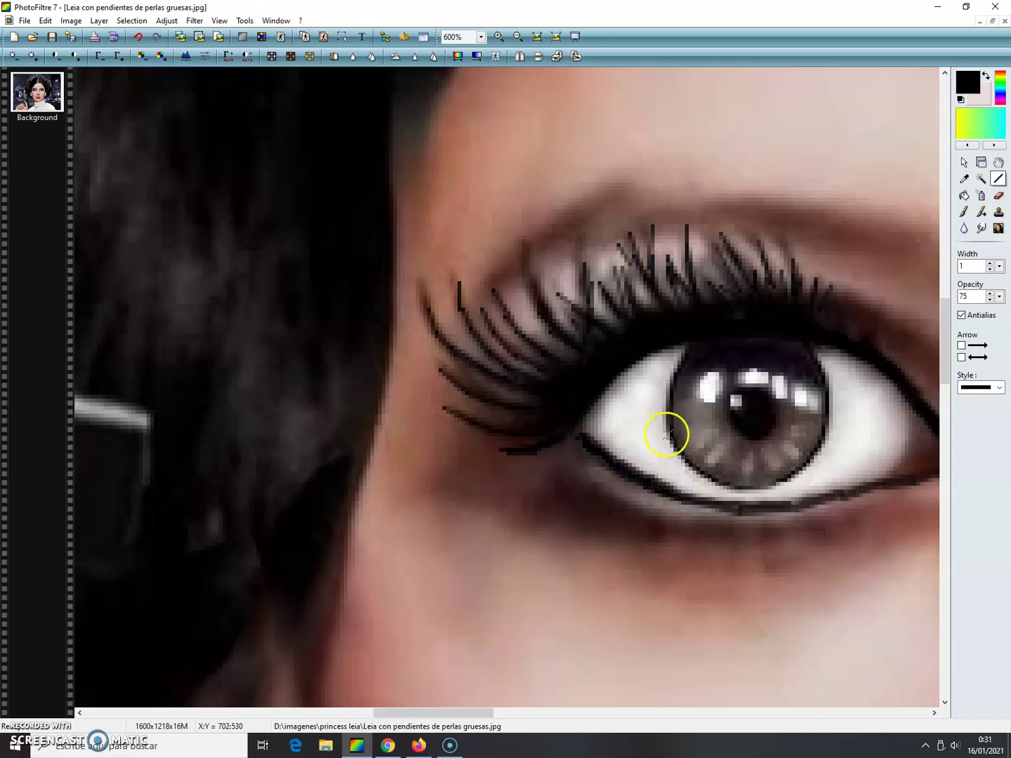
{"action": "left_click_drag", "start_coordinate": [668, 436], "coordinate": [667, 412]}
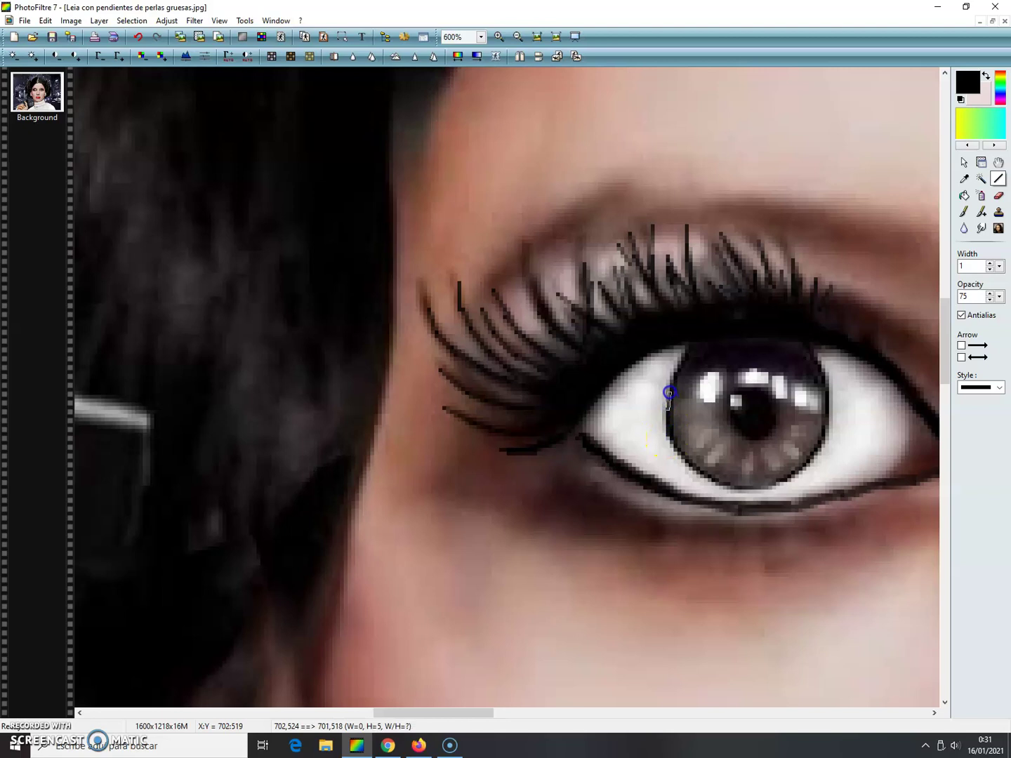
{"action": "mouse_move", "coordinate": [674, 376]}
{"action": "left_mouse_down"}
{"action": "mouse_move", "coordinate": [672, 451]}
{"action": "mouse_move", "coordinate": [668, 440]}
{"action": "mouse_move", "coordinate": [708, 481]}
{"action": "left_mouse_up"}
{"action": "left_click_drag", "start_coordinate": [708, 481], "coordinate": [742, 488]}
{"action": "mouse_move", "coordinate": [742, 488]}
{"action": "left_mouse_down"}
{"action": "mouse_move", "coordinate": [801, 471]}
{"action": "mouse_move", "coordinate": [817, 452]}
{"action": "mouse_move", "coordinate": [827, 392]}
{"action": "left_mouse_up"}
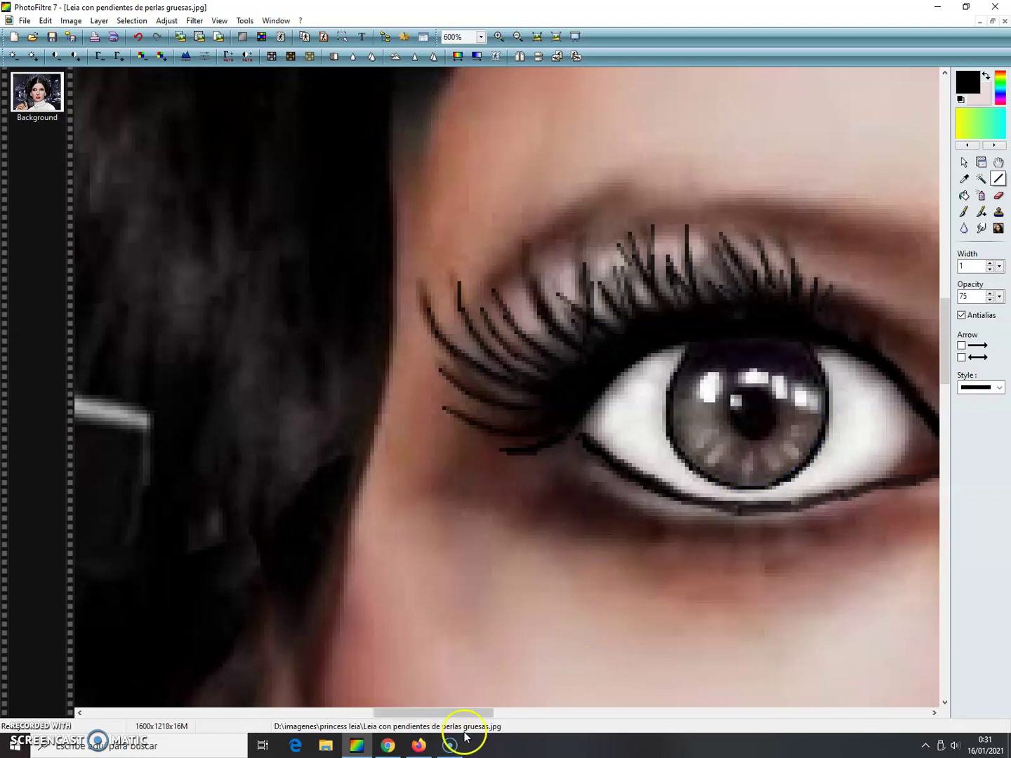
- Retrace the right-side eye's iris outline and the outer end of its lower lid line in black at width 1
{"action": "left_click_drag", "start_coordinate": [474, 713], "coordinate": [614, 688]}
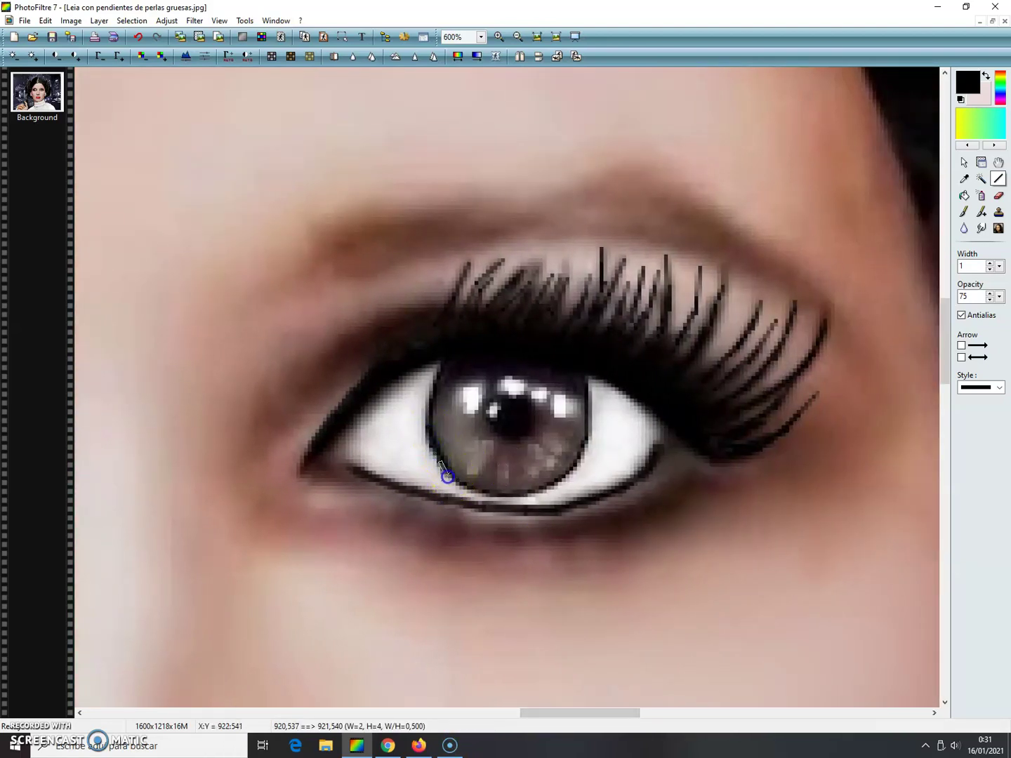
{"action": "mouse_move", "coordinate": [471, 493]}
{"action": "left_mouse_down"}
{"action": "mouse_move", "coordinate": [561, 481]}
{"action": "mouse_move", "coordinate": [580, 454]}
{"action": "mouse_move", "coordinate": [589, 390]}
{"action": "left_mouse_up"}
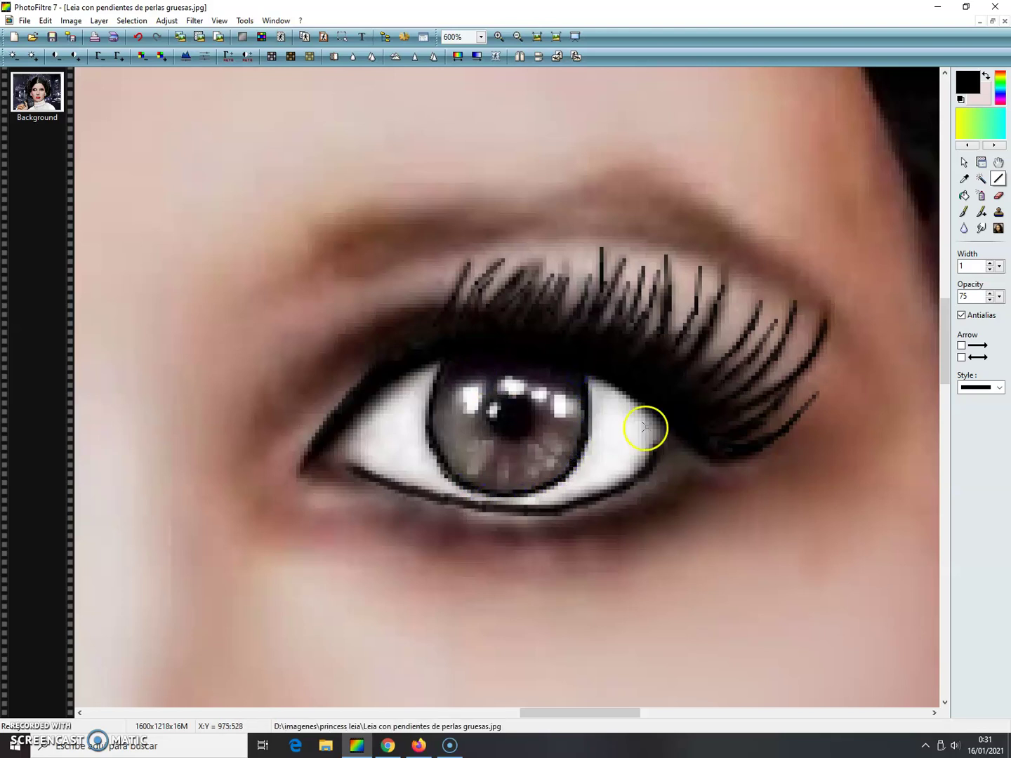
{"action": "left_click_drag", "start_coordinate": [660, 438], "coordinate": [645, 469]}
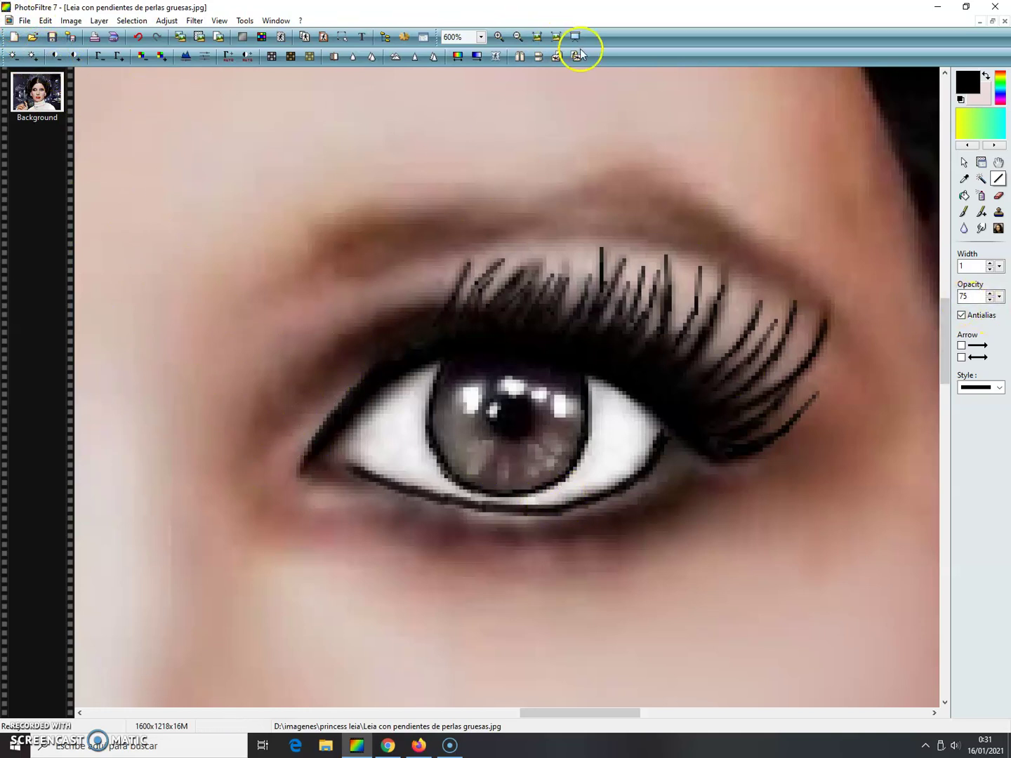
- Examine the retouched eyes and lashes in the whole portrait and close up on the face
{"action": "left_click", "coordinate": [519, 40]}
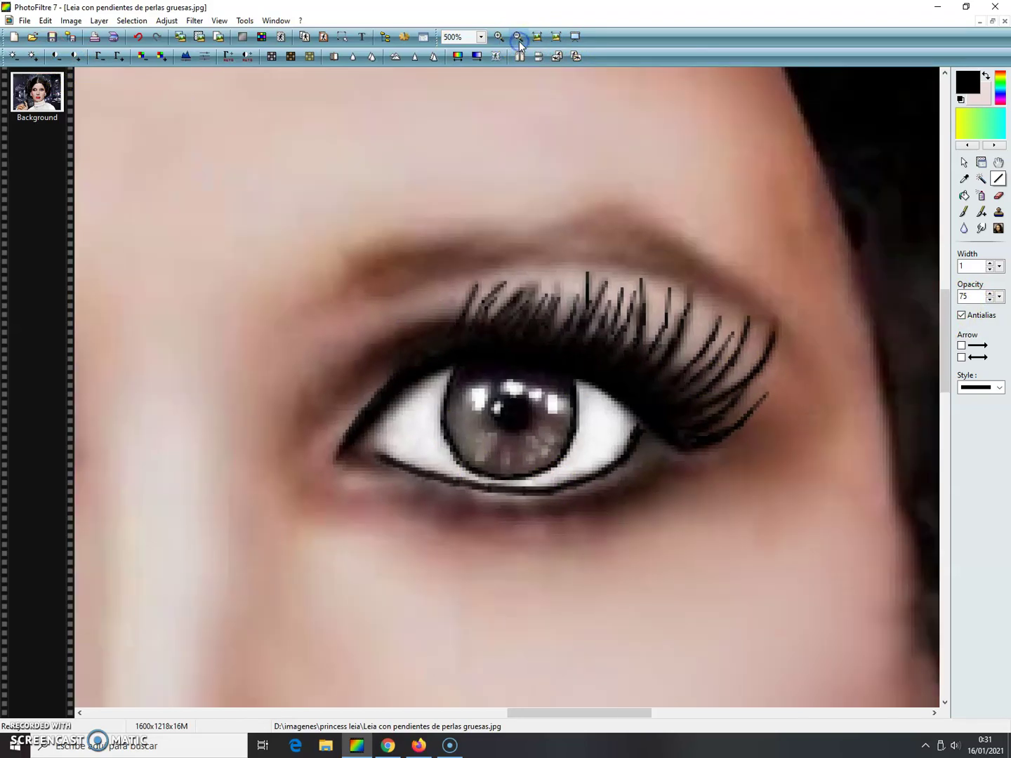
{"action": "left_click", "coordinate": [519, 41]}
{"action": "left_click", "coordinate": [519, 41]}
{"action": "left_click", "coordinate": [519, 41]}
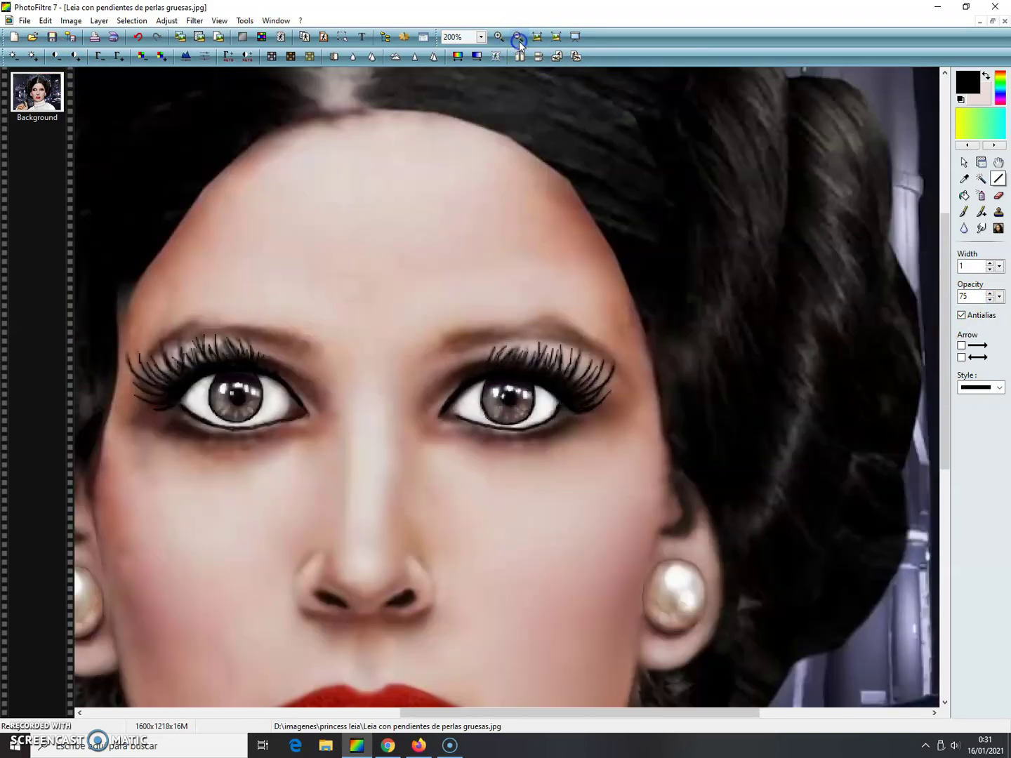
{"action": "left_click", "coordinate": [518, 41]}
{"action": "left_click", "coordinate": [519, 41]}
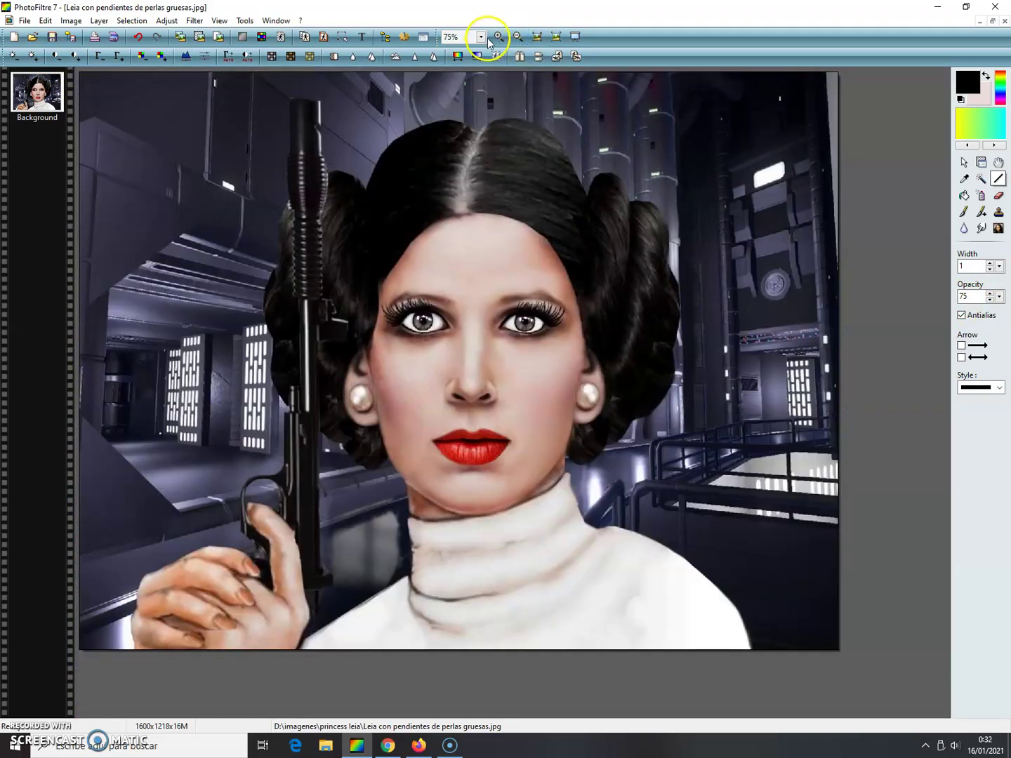
{"action": "left_click", "coordinate": [500, 36]}
{"action": "left_click", "coordinate": [500, 37]}
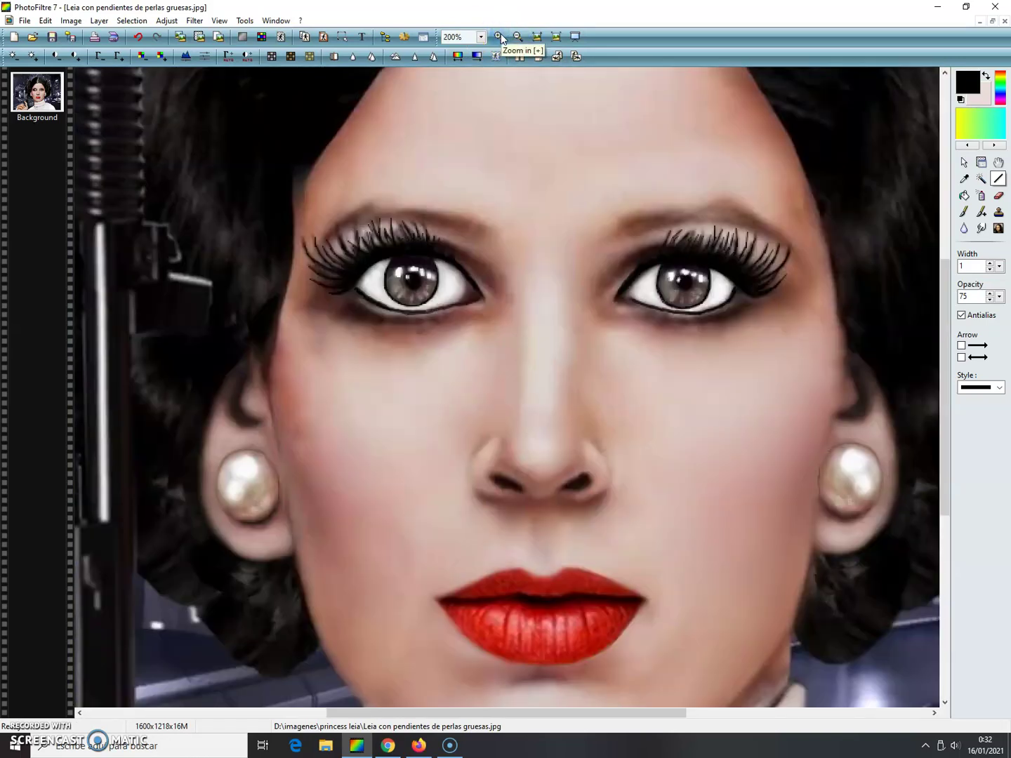
{"action": "left_click", "coordinate": [519, 36]}
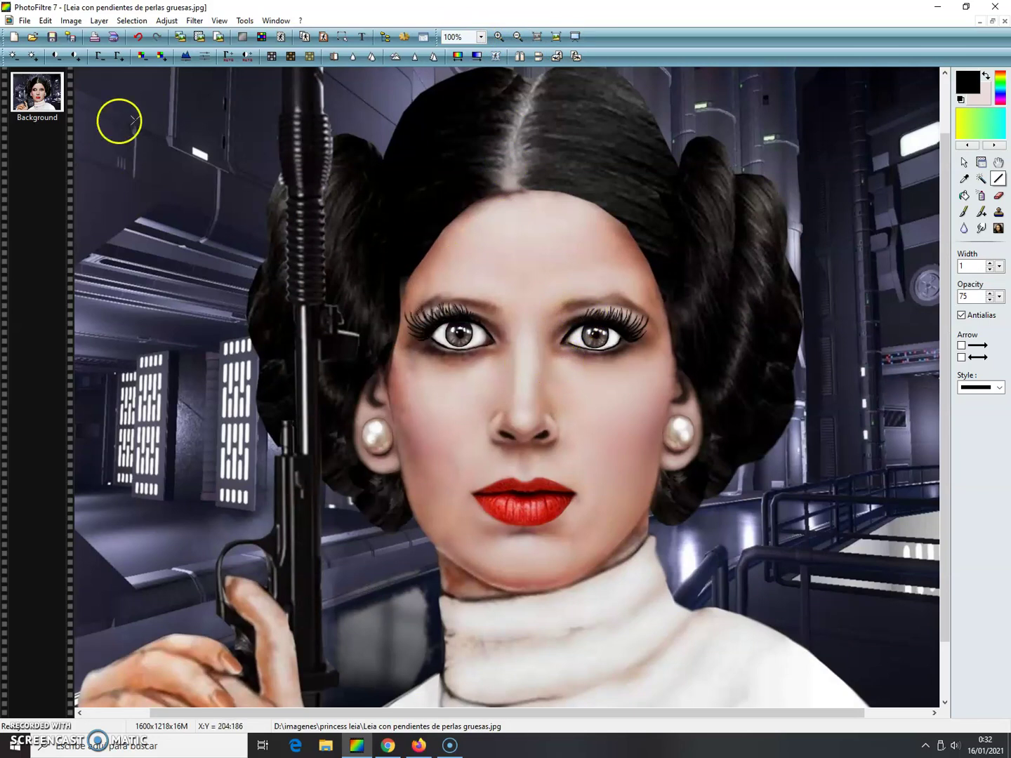
- Apply a custom adjustment to the image with brightness -7%, contrast 0%, hue 2° and gamma 1,02, fine-tuning the saturation
{"action": "left_click", "coordinate": [71, 20]}
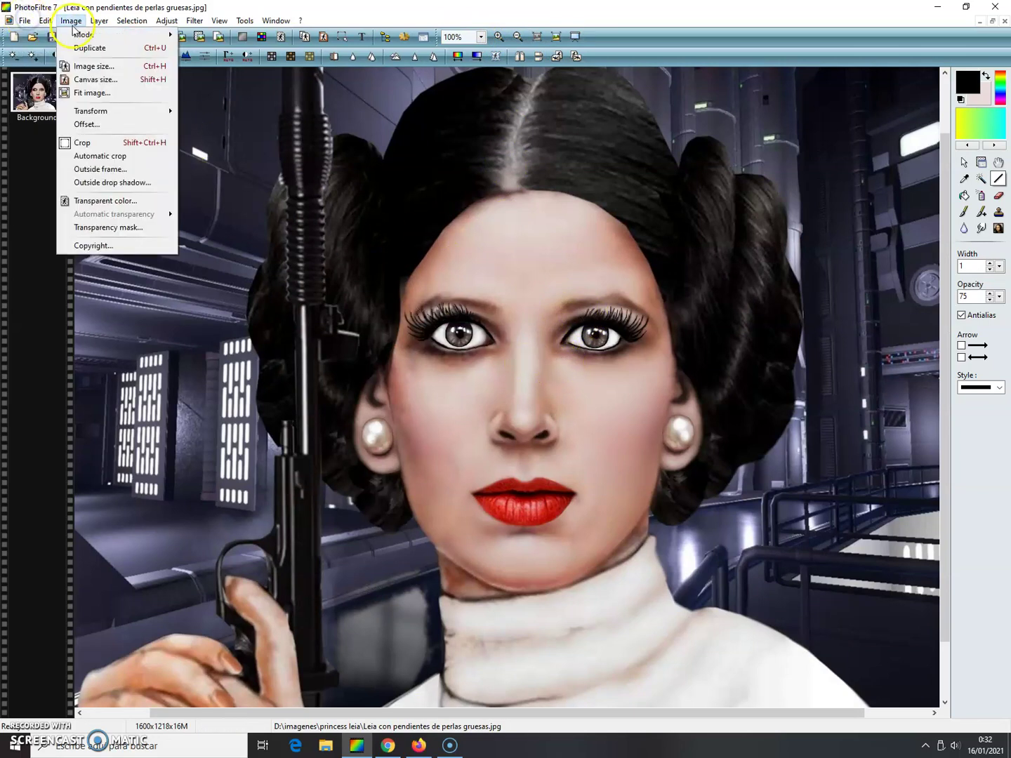
{"action": "mouse_move", "coordinate": [169, 19]}
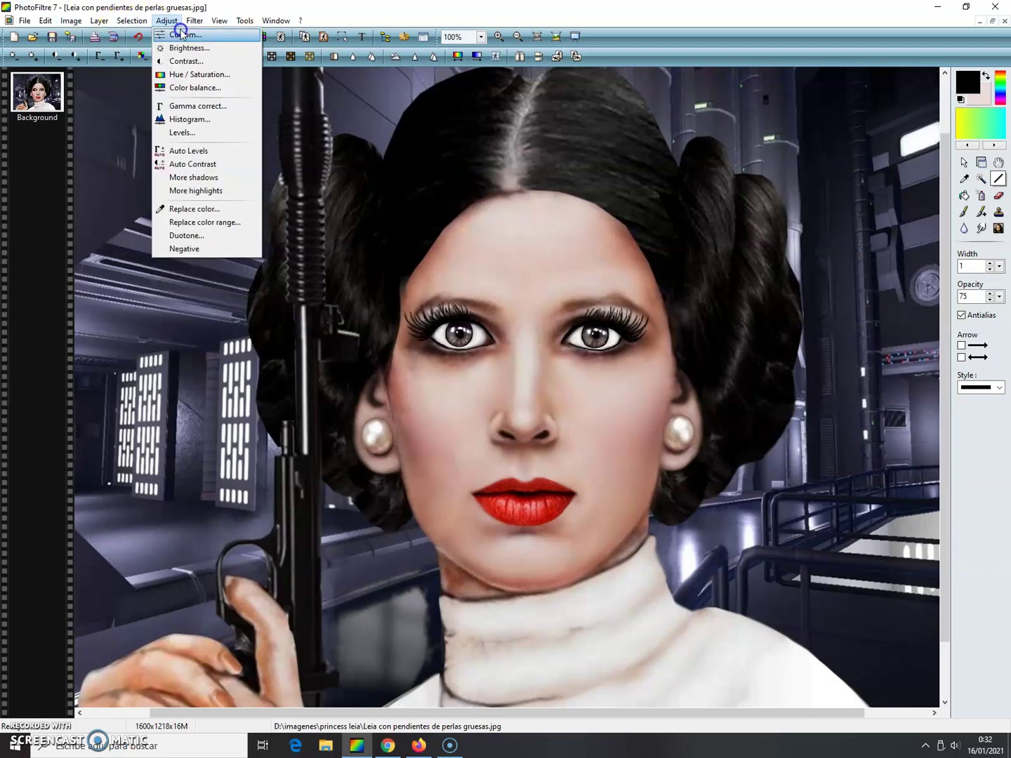
{"action": "left_click", "coordinate": [181, 34]}
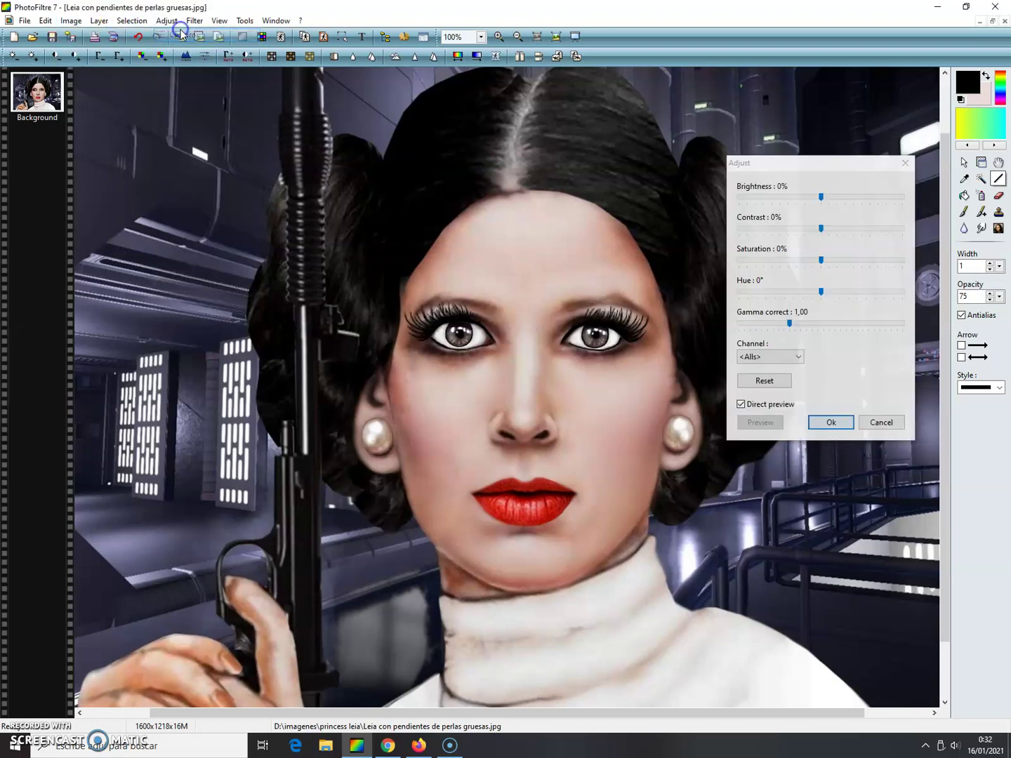
{"action": "left_click", "coordinate": [821, 292]}
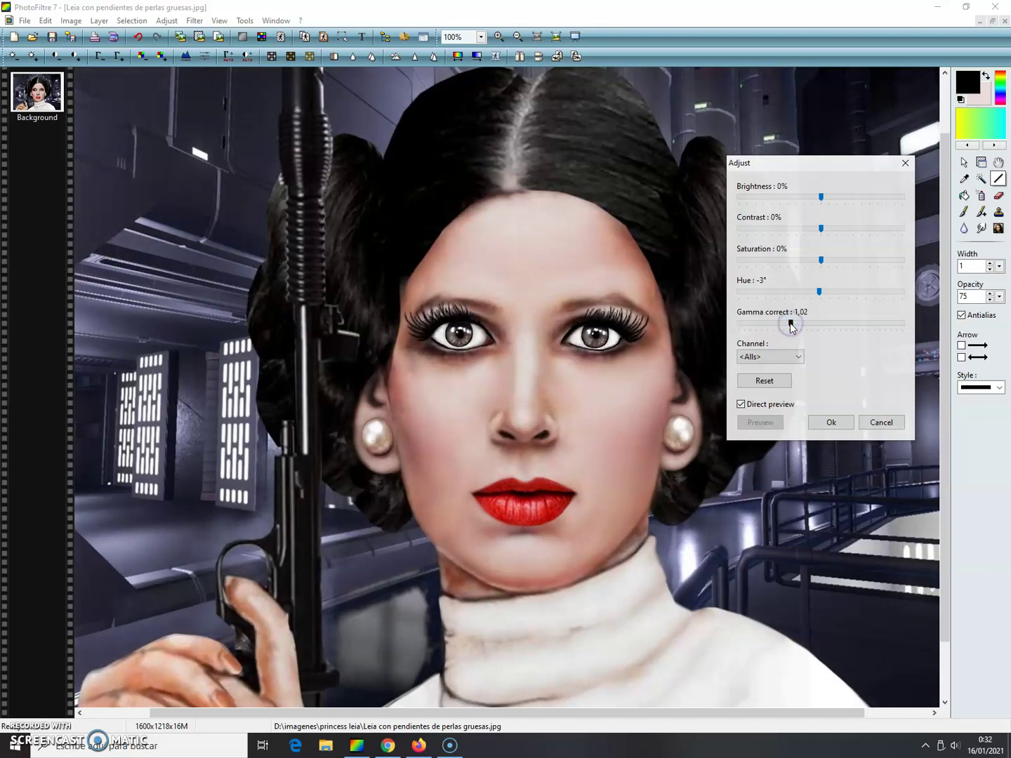
{"action": "left_click_drag", "start_coordinate": [824, 203], "coordinate": [820, 202]}
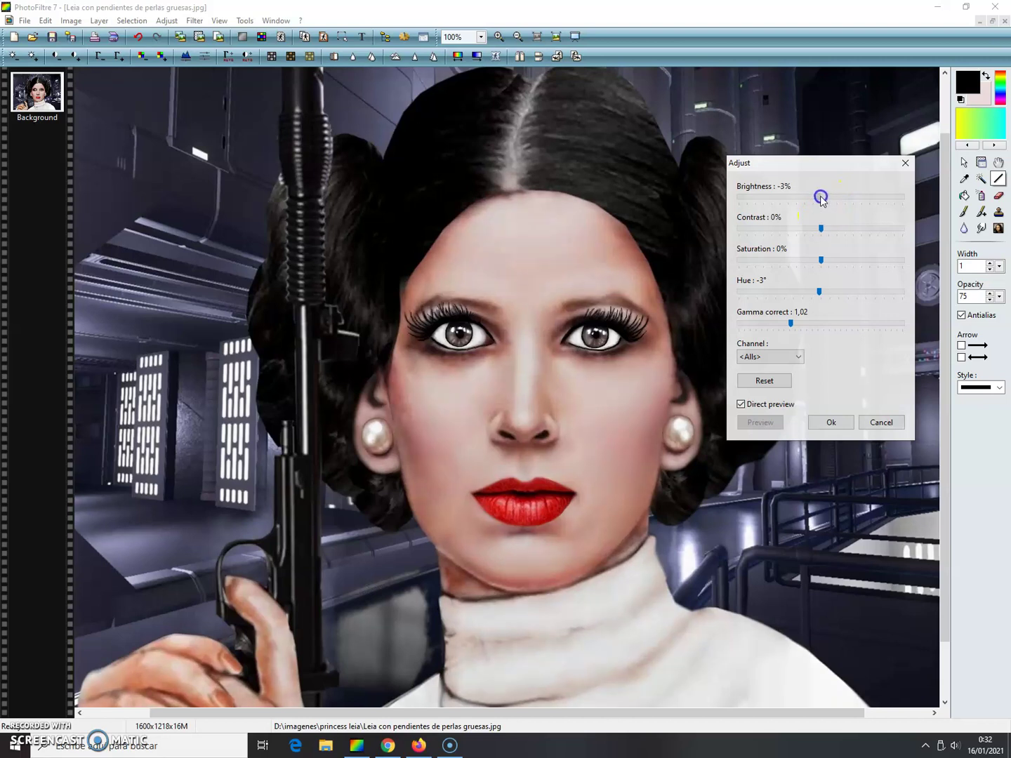
{"action": "left_click_drag", "start_coordinate": [821, 229], "coordinate": [827, 230]}
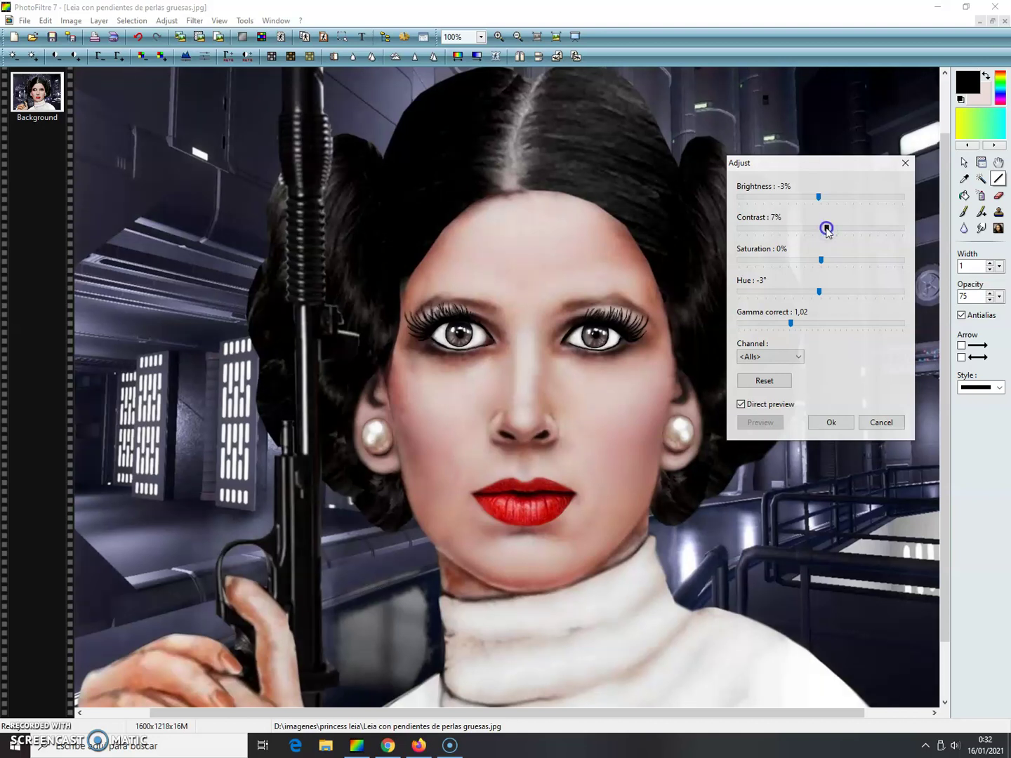
{"action": "left_click_drag", "start_coordinate": [825, 232], "coordinate": [815, 197]}
{"action": "left_click_drag", "start_coordinate": [819, 291], "coordinate": [821, 294]}
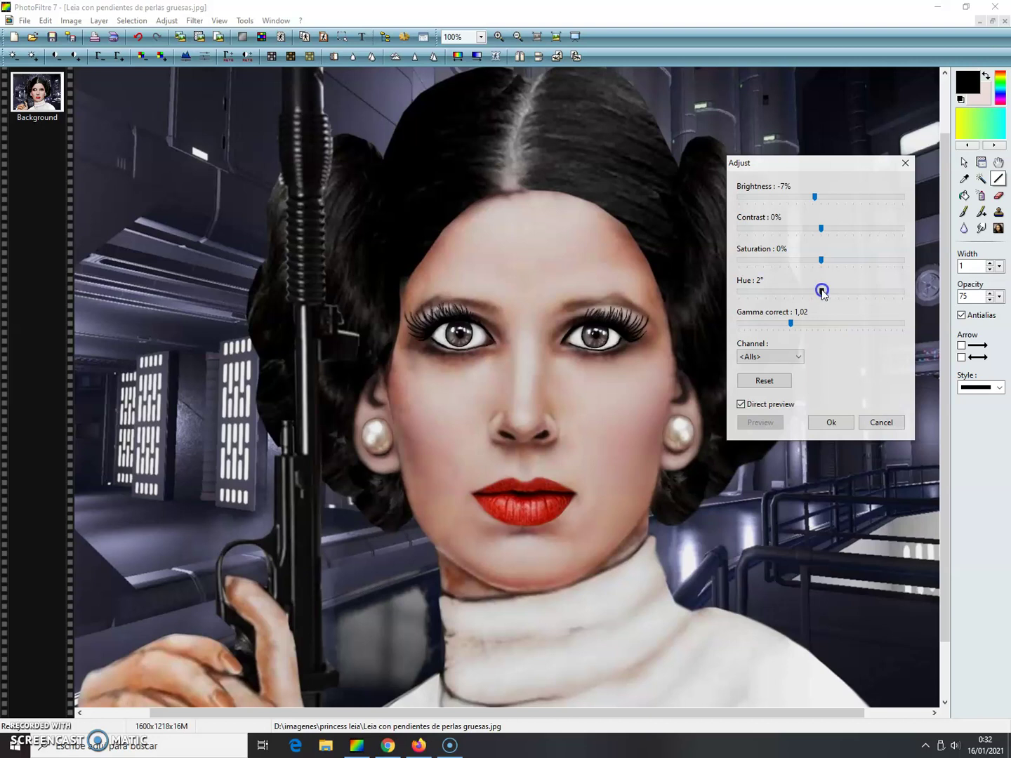
{"action": "left_click_drag", "start_coordinate": [822, 260], "coordinate": [820, 265]}
{"action": "left_click", "coordinate": [832, 422]}
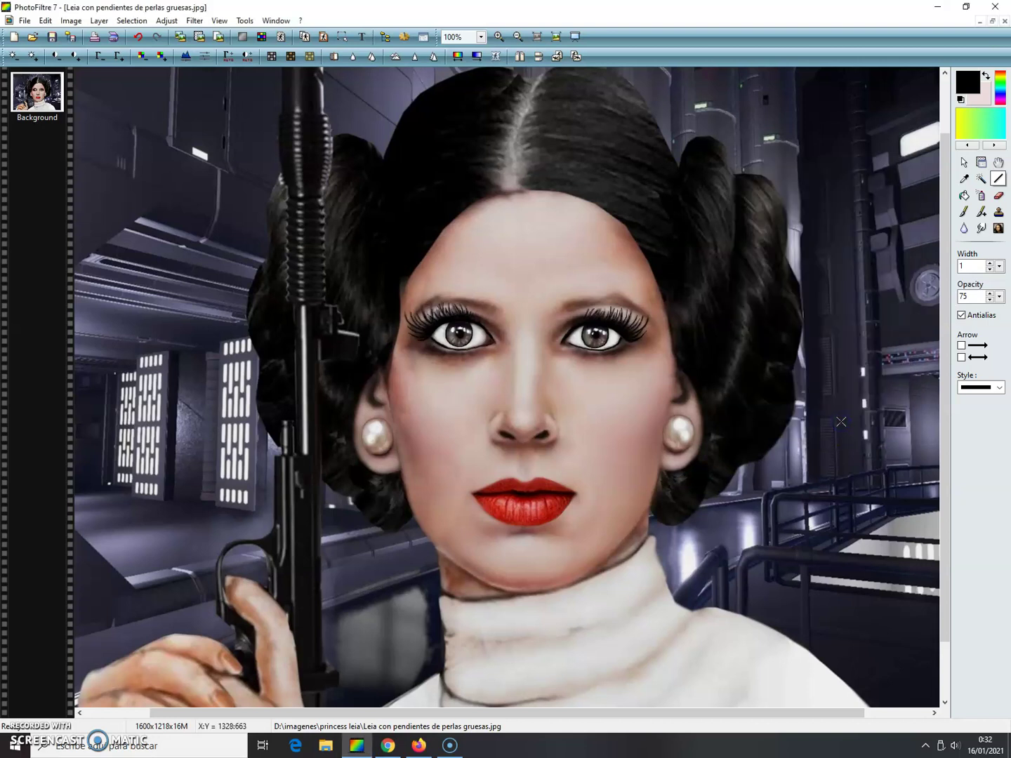